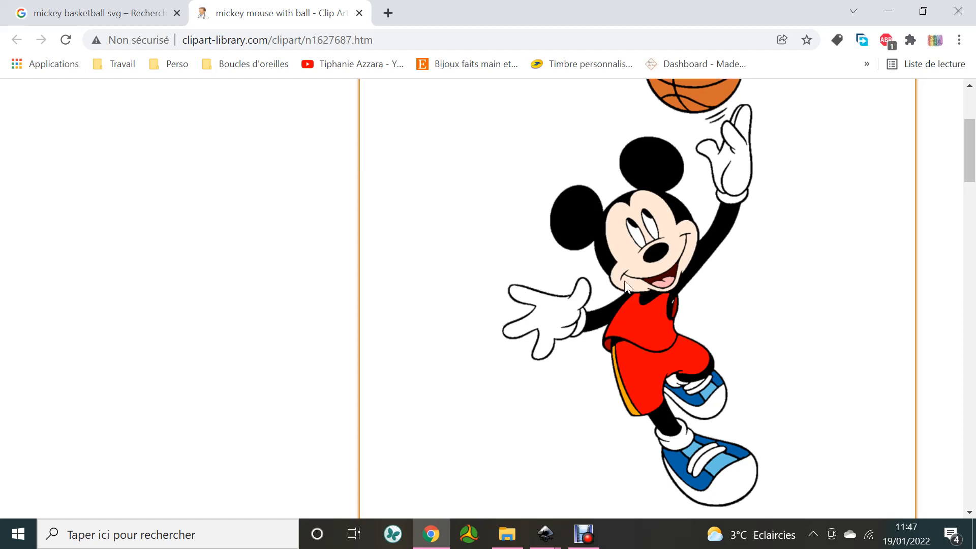
Copy the Mickey basketball image from the web page, paste it into the blank Inkscape document, and move it to the middle of the page
right_click(620, 266)
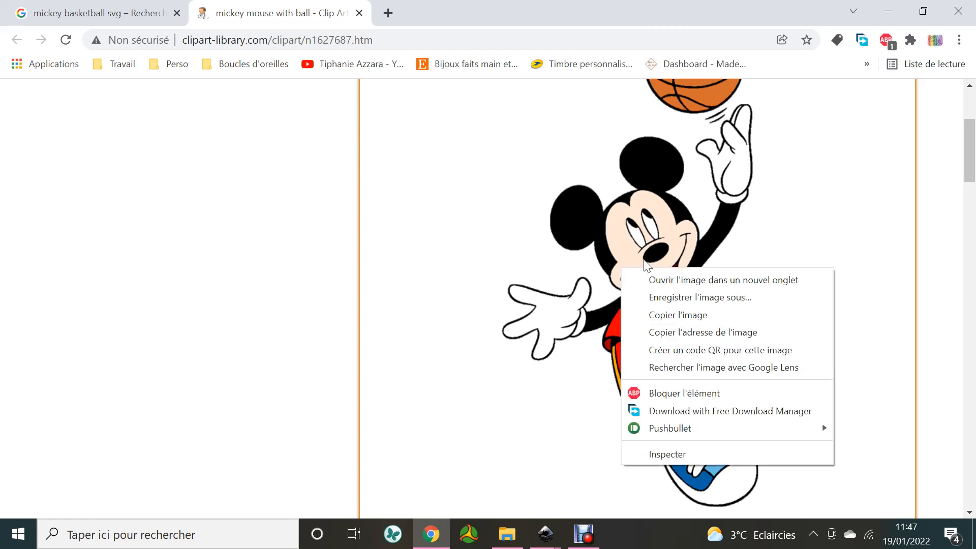
left_click(678, 318)
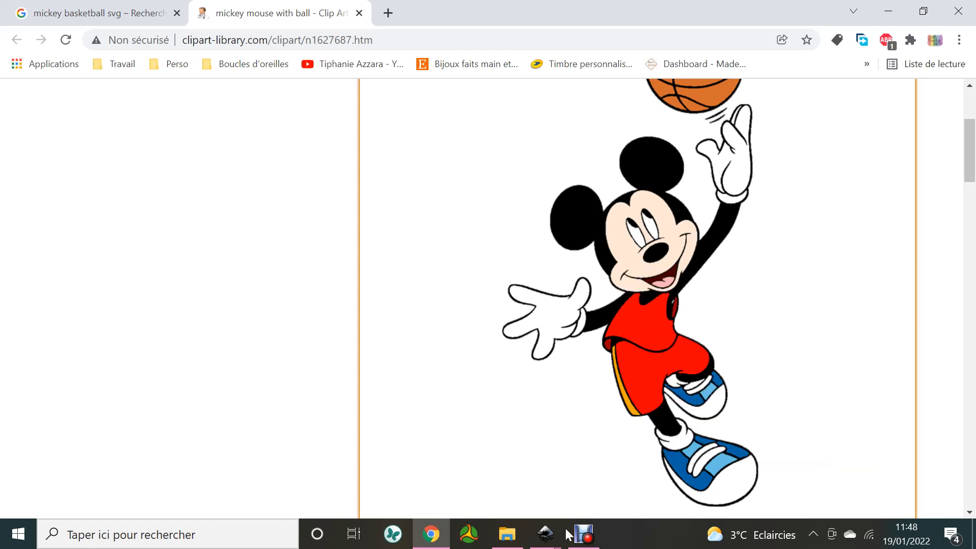
mouse_move(555, 534)
left_click(617, 491)
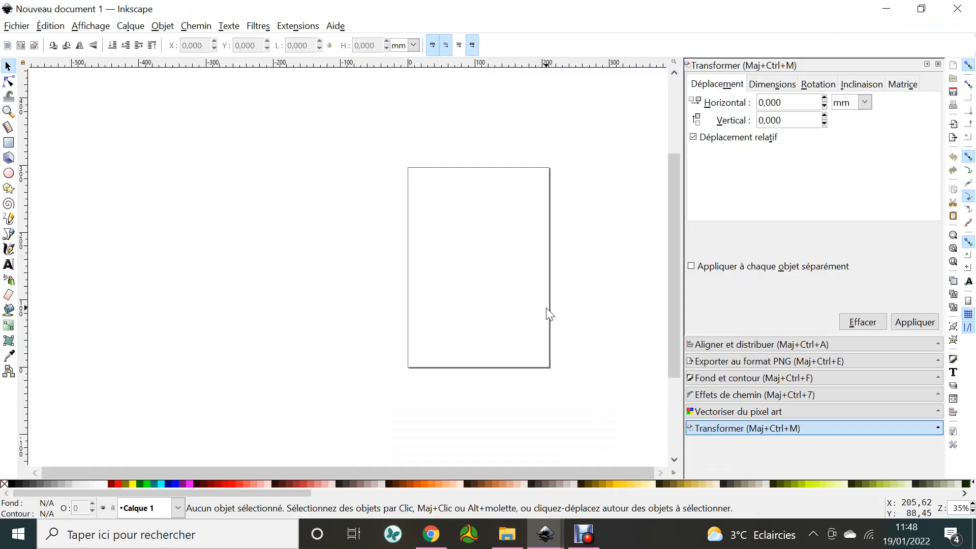
key("ctrl+v")
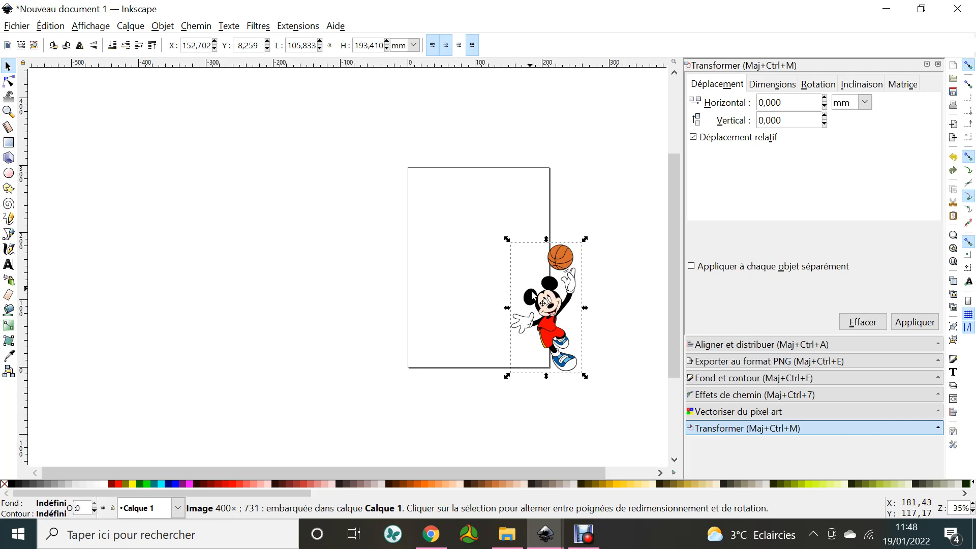
left_click_drag(546, 307, 461, 278)
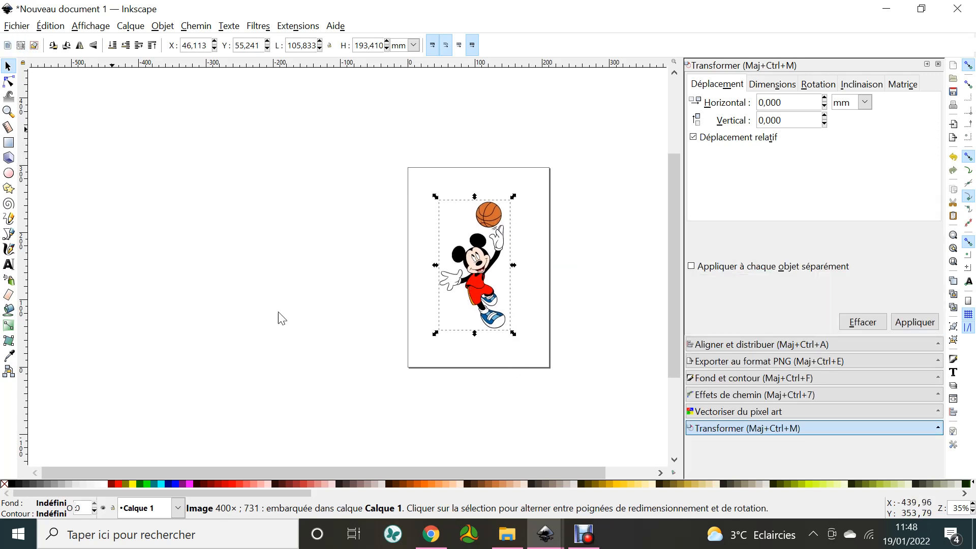
left_click(430, 535)
right_click(626, 281)
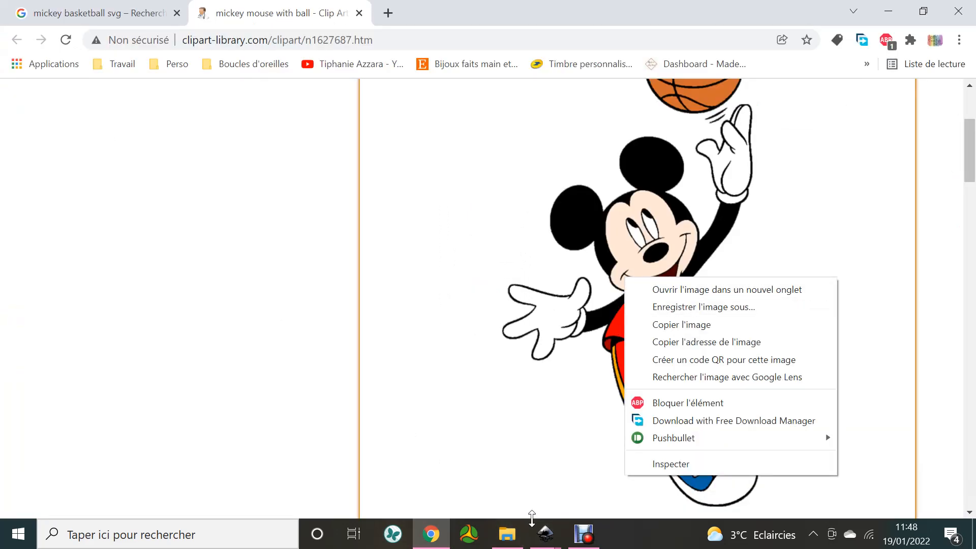
left_click(545, 534)
left_click(574, 503)
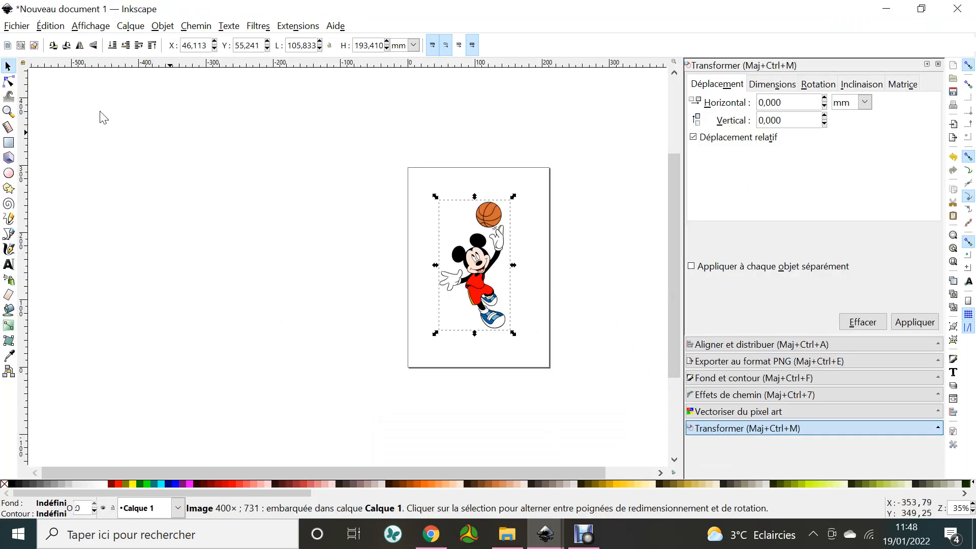
left_click(17, 26)
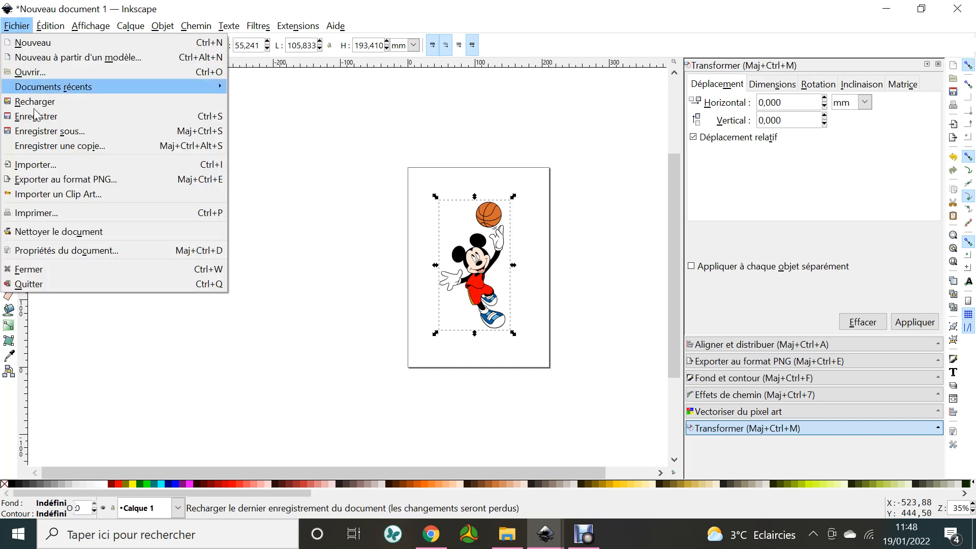
left_click(517, 390)
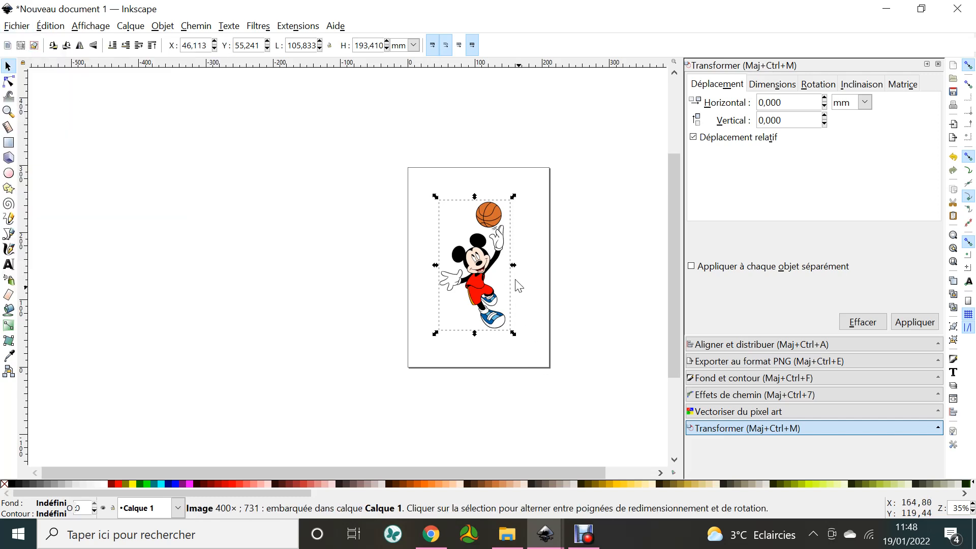
Switch the unit for the selected image's position and size to cm
left_click(414, 45)
left_click(407, 84)
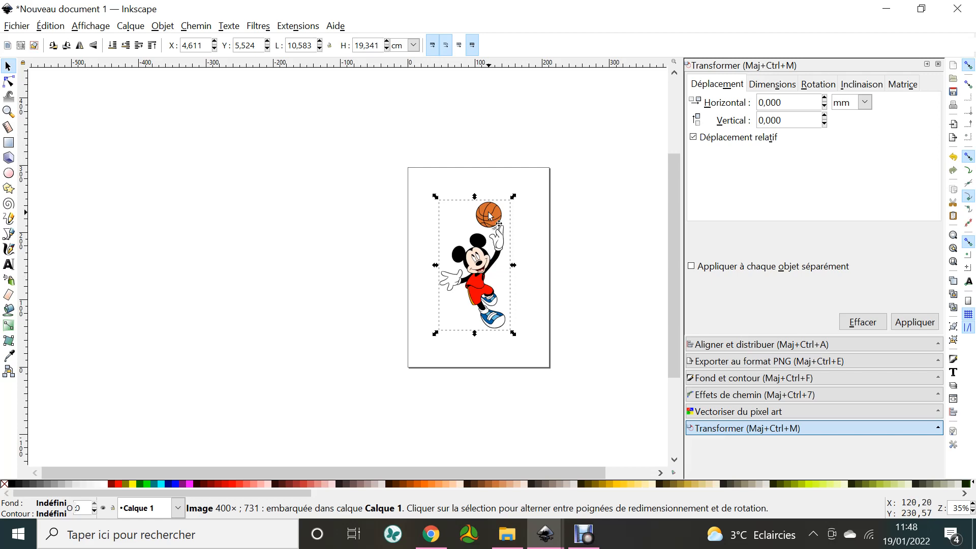
scroll(488, 211, "up", 5)
scroll(489, 212, "down", 2)
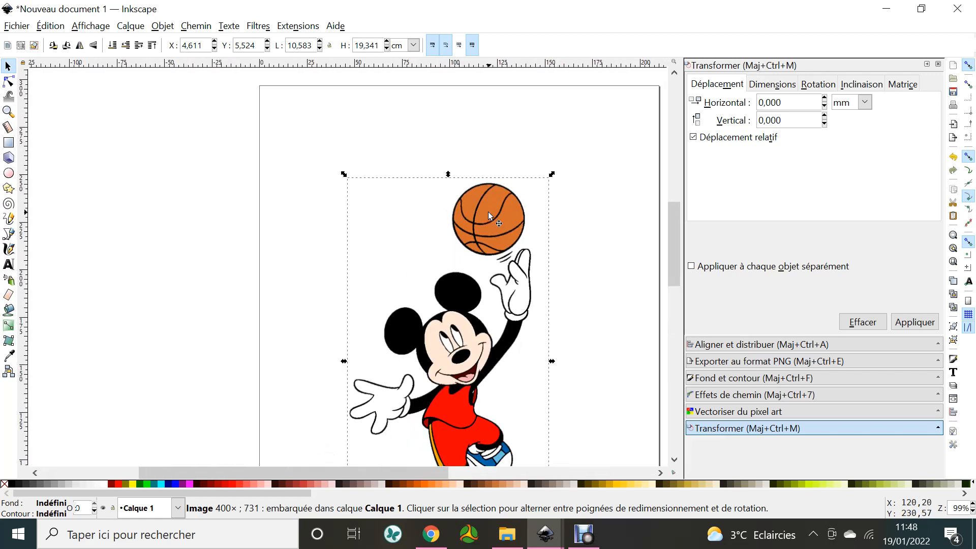
scroll(488, 211, "down", 5)
scroll(488, 214, "up", 3)
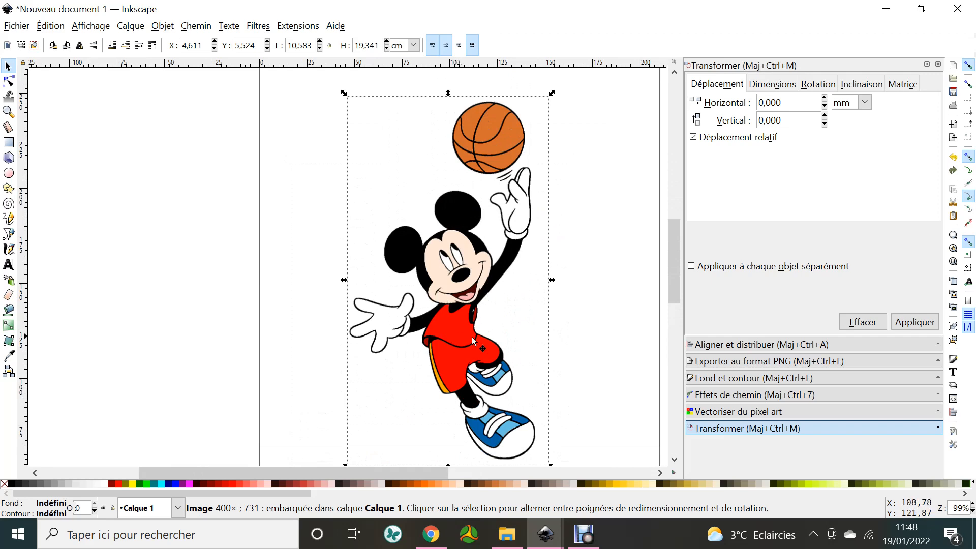
Open Trace Bitmap for the imported image and preview the brightness cutoff trace
right_click(450, 339)
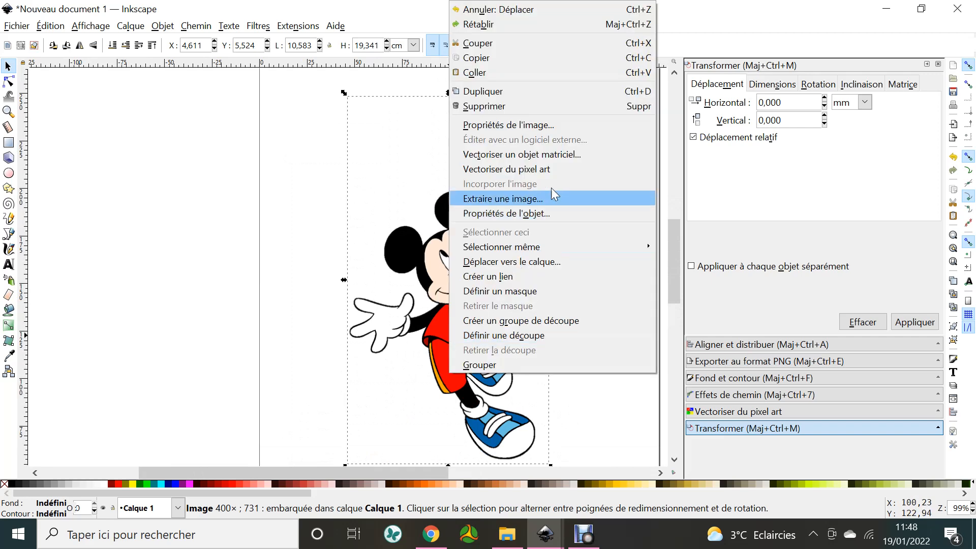
left_click(559, 155)
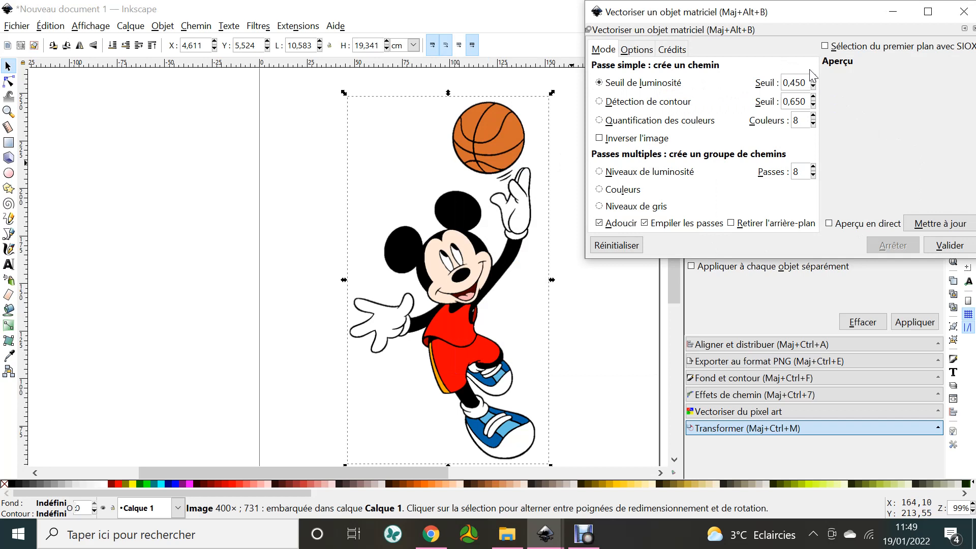
left_click(966, 222)
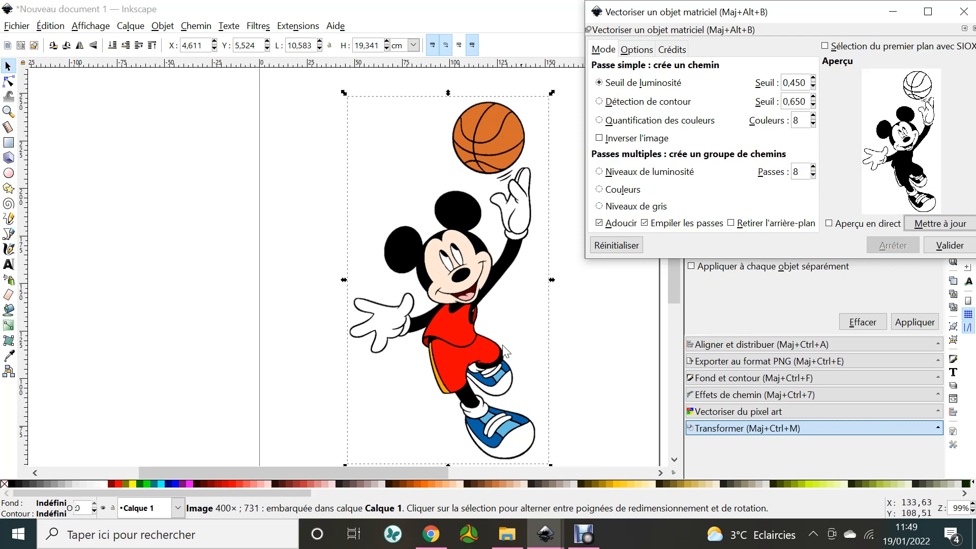
Lower the brightness cutoff threshold to 0,310, refresh the preview and run the trace
double_click(814, 86)
double_click(814, 86)
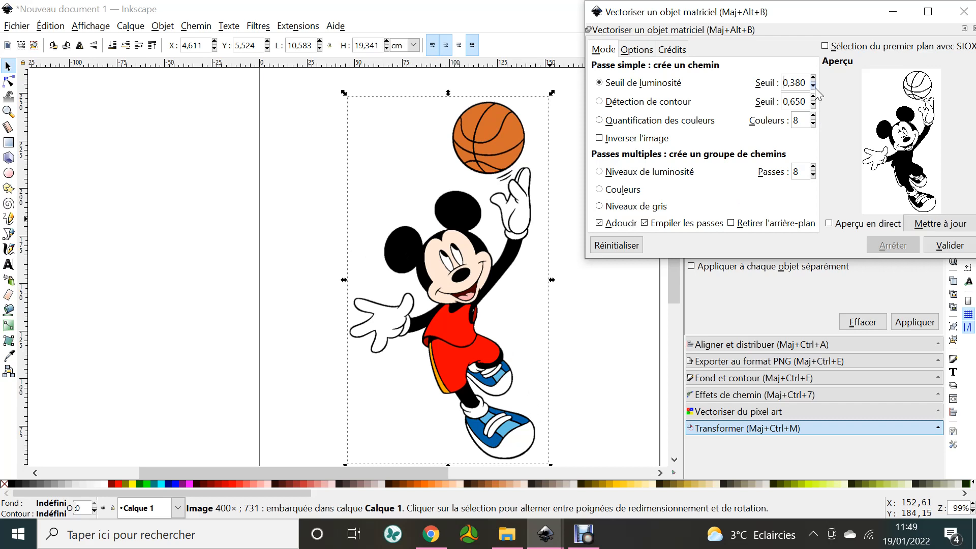
triple_click(814, 86)
left_click(814, 85)
left_click(939, 226)
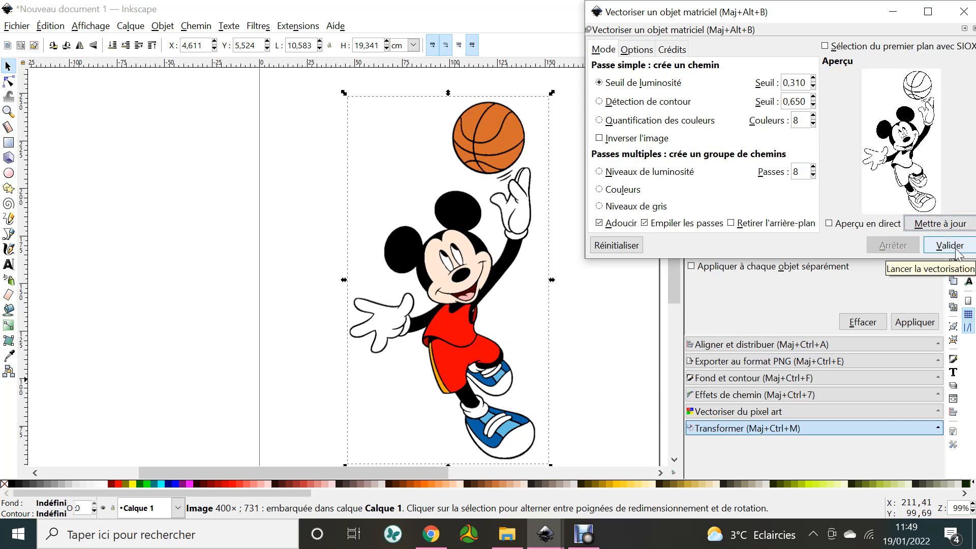
left_click(940, 247)
Move the traced outline beside the colour image and inspect both objects for editable nodes
left_click_drag(500, 317, 253, 290)
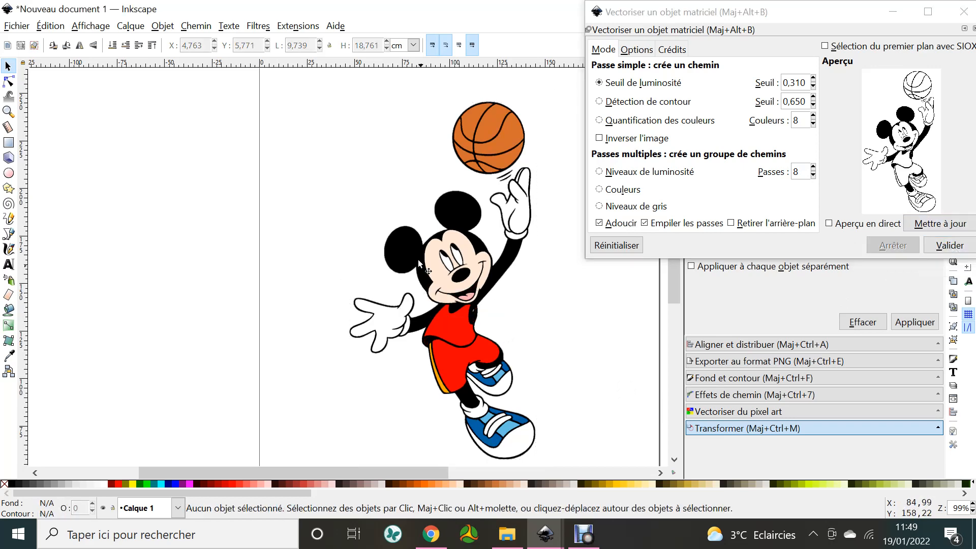
mouse_move(416, 258)
left_mouse_down()
mouse_move(294, 250)
mouse_move(204, 265)
left_mouse_up()
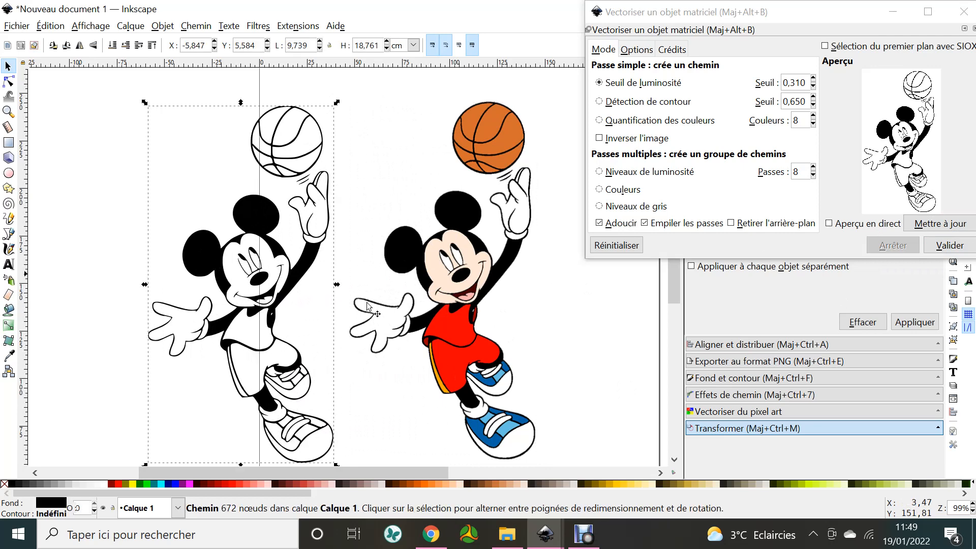
key("n")
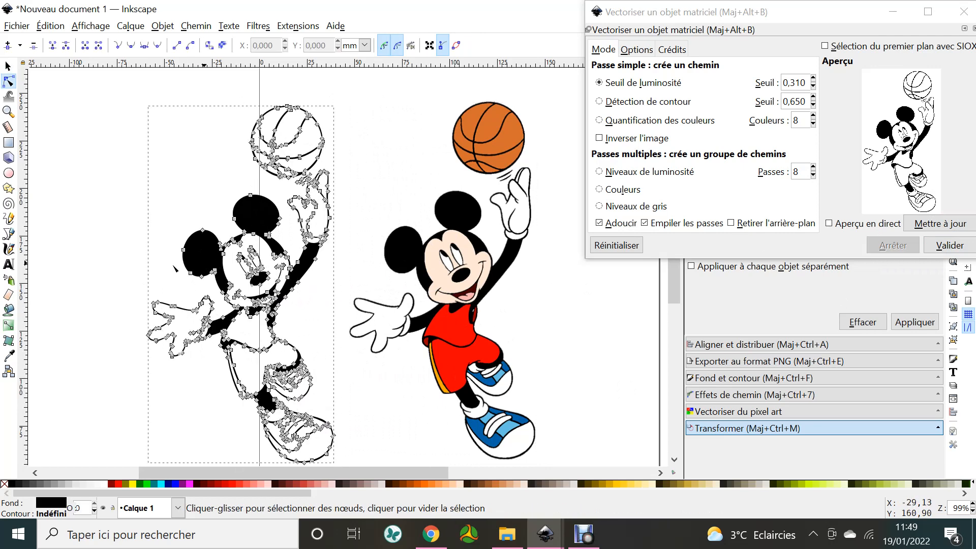
key("Escape")
left_click(405, 259)
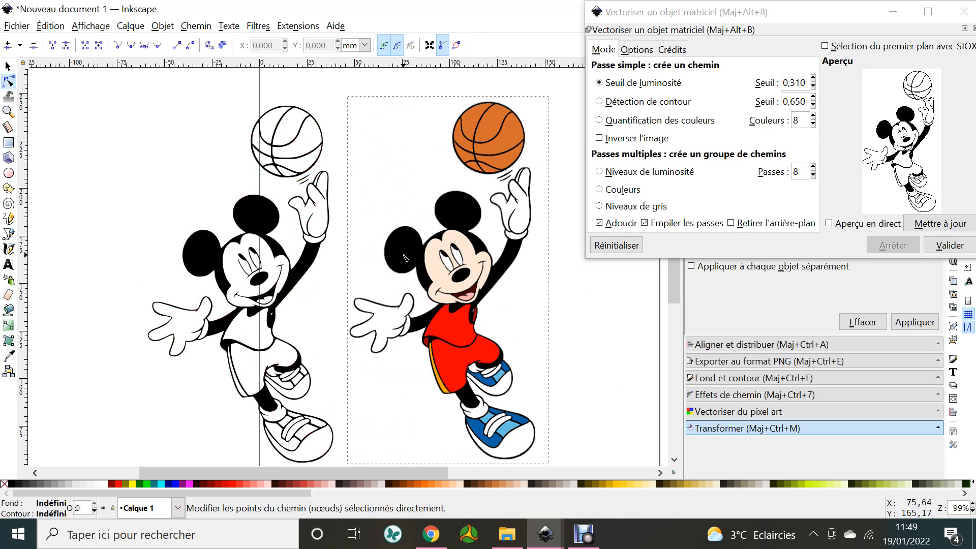
Move the colour image off the page beside it, and place the traced outline on the page
left_click(8, 66)
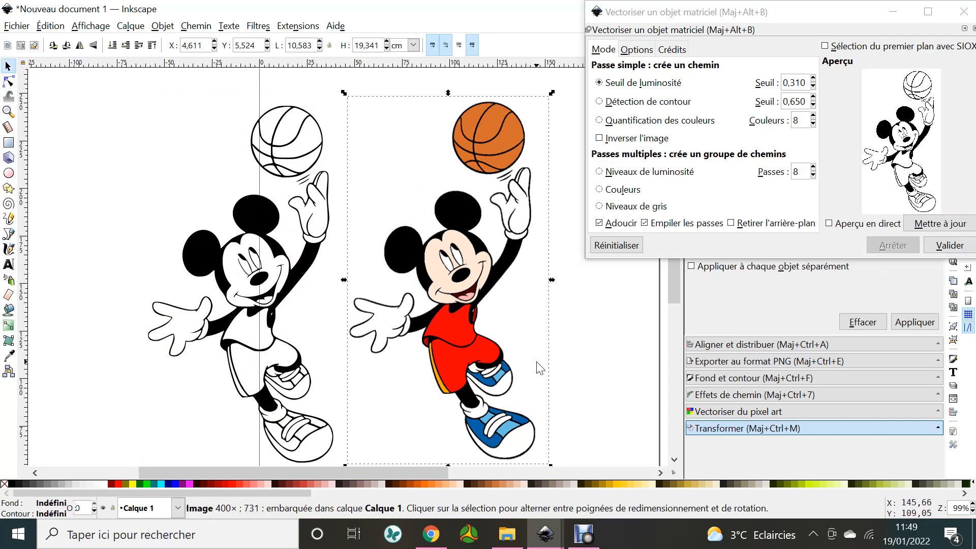
left_click_drag(489, 346, 86, 357)
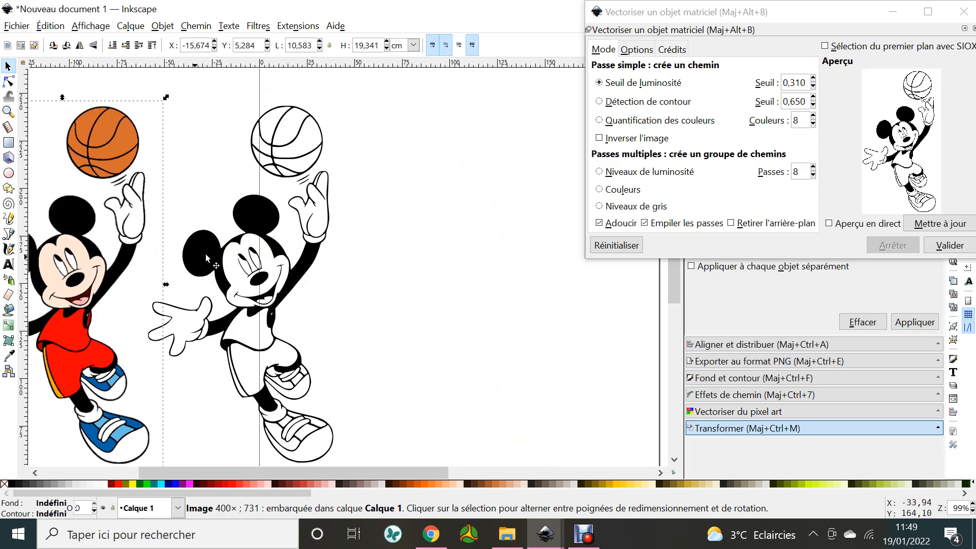
mouse_move(205, 258)
left_mouse_down()
mouse_move(301, 221)
mouse_move(315, 242)
left_mouse_up()
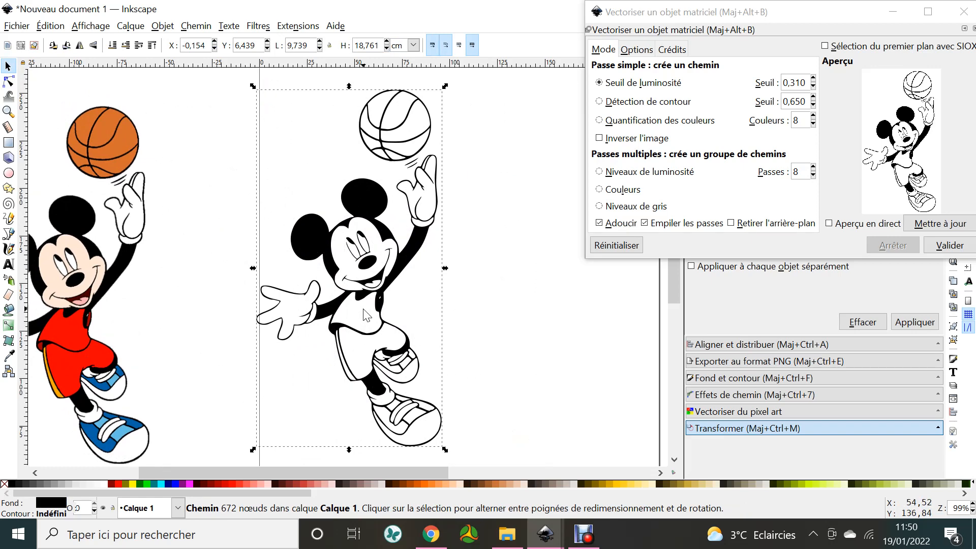
Examine the line quality of the traced outline up close around the face and eyes
scroll(341, 299, "up", 4)
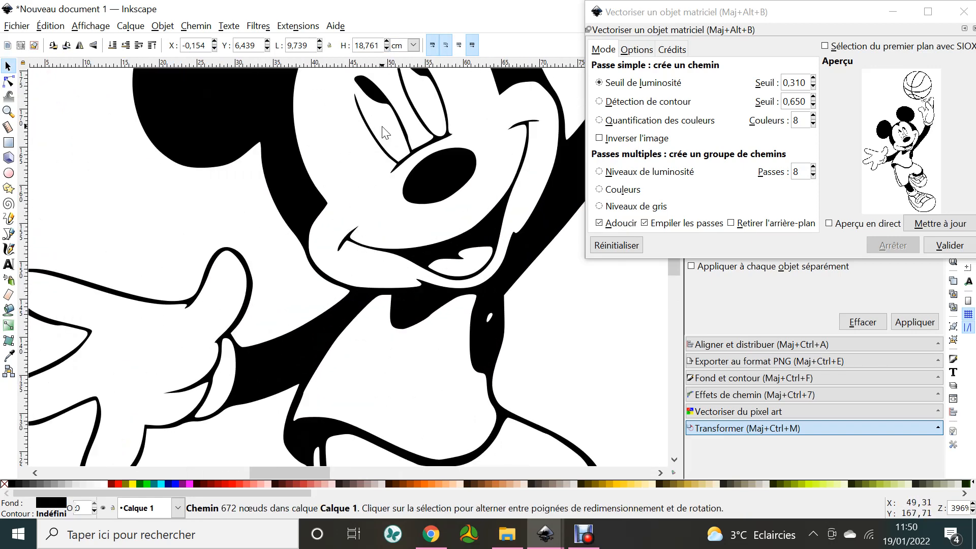
scroll(379, 150, "up", 8)
scroll(356, 250, "up", 4)
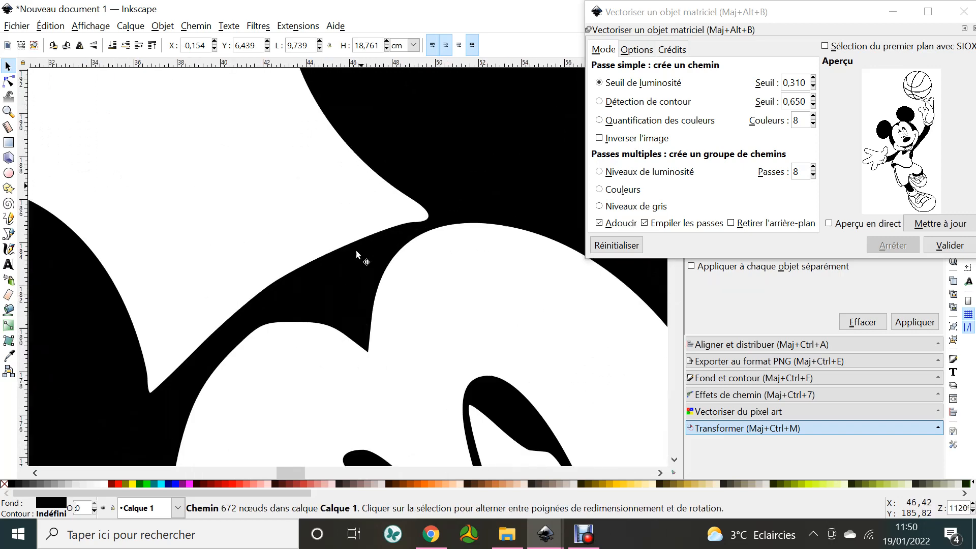
scroll(350, 364, "down", 1)
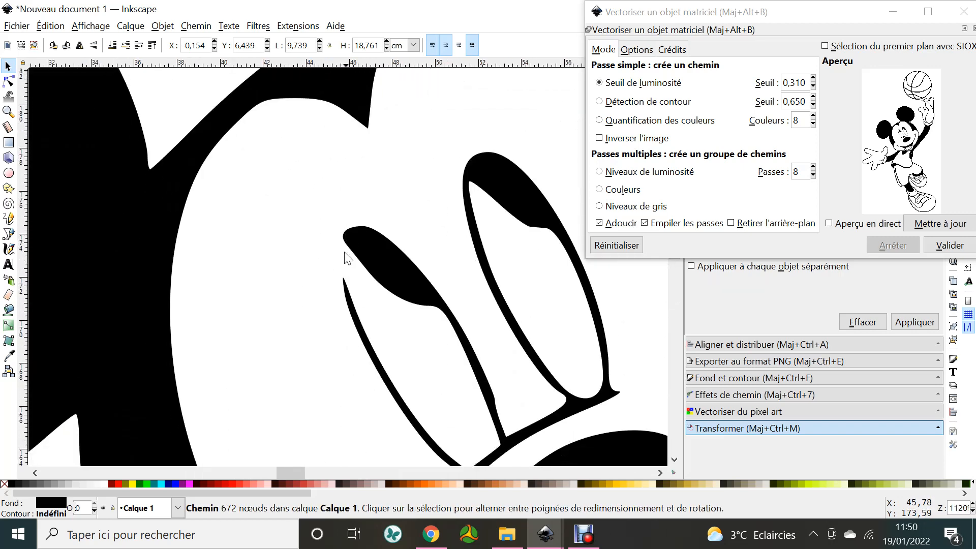
scroll(345, 302, "down", 2)
scroll(346, 303, "down", 2)
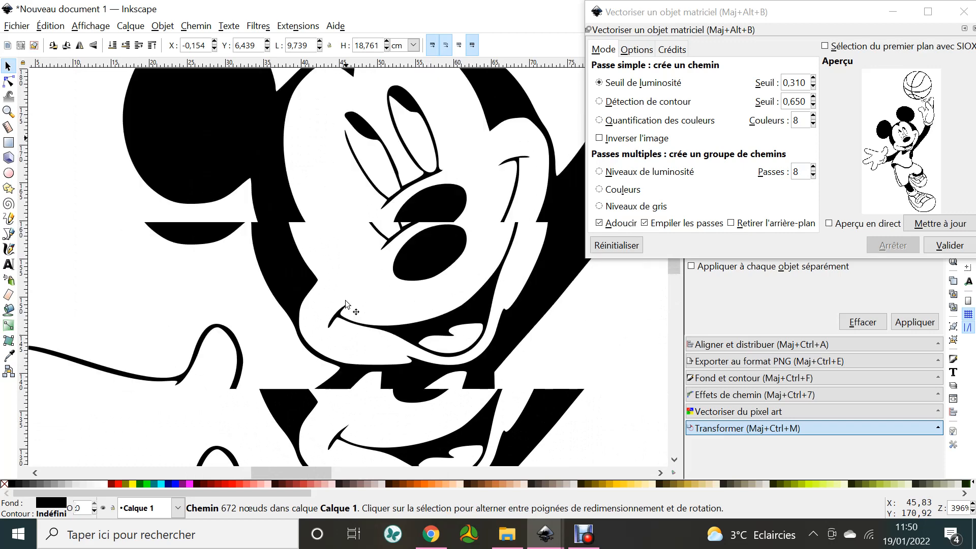
scroll(346, 303, "down", 2)
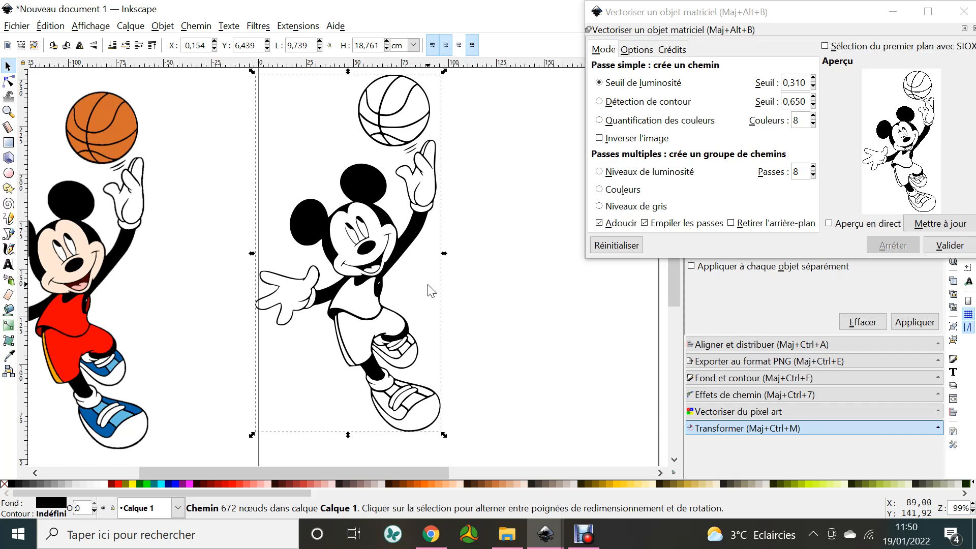
Try thickening the traced outline with the Dilate path operation, and undo the change
left_click(195, 27)
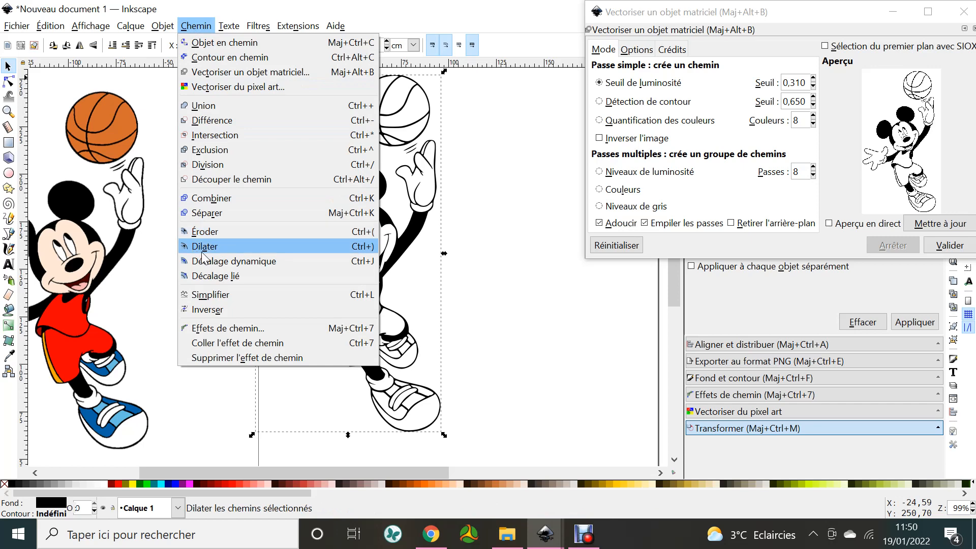
left_click(527, 375)
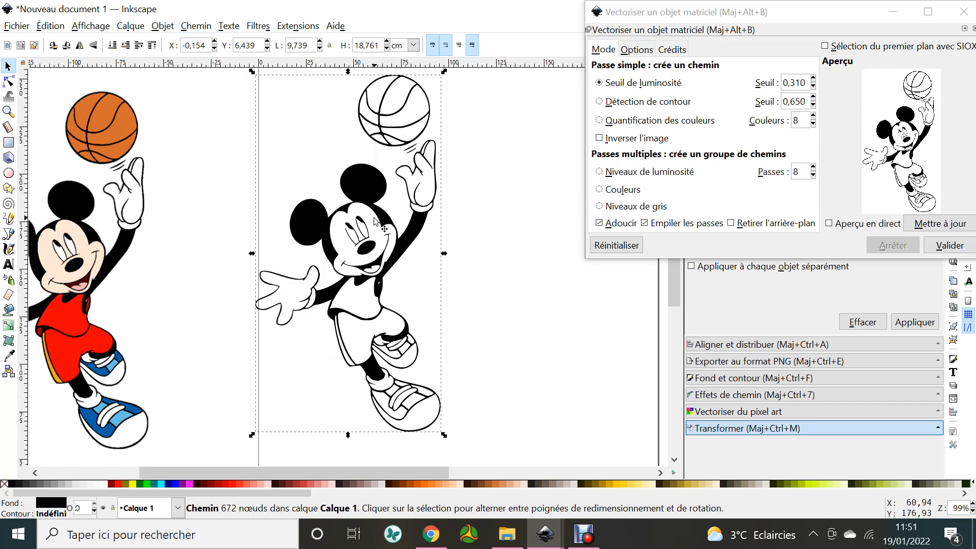
key("ctrl")
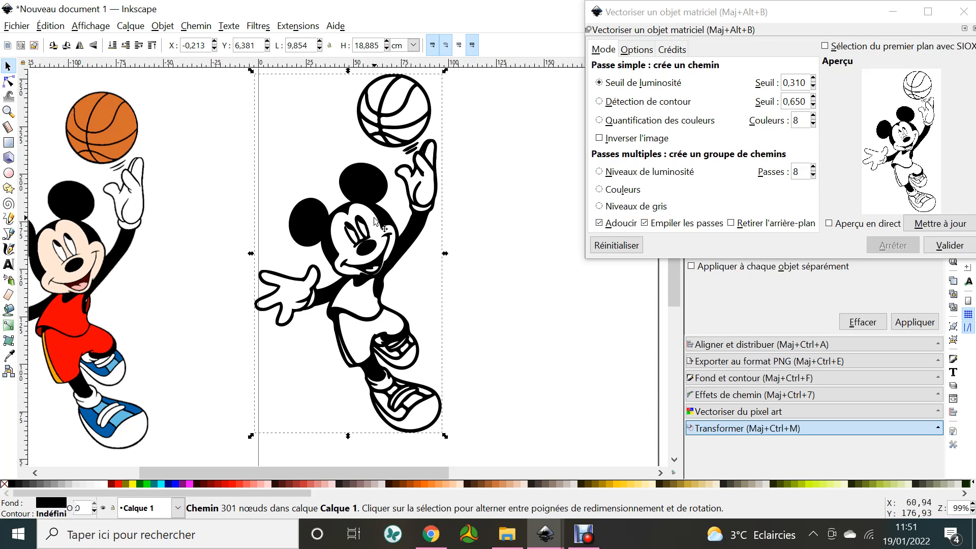
left_click(50, 26)
left_click(60, 41)
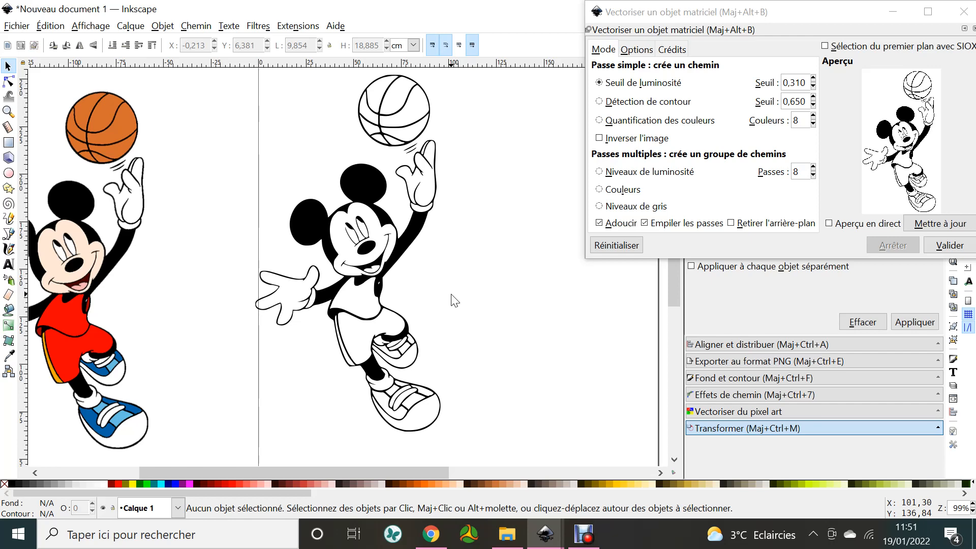
scroll(454, 300, "down", 3)
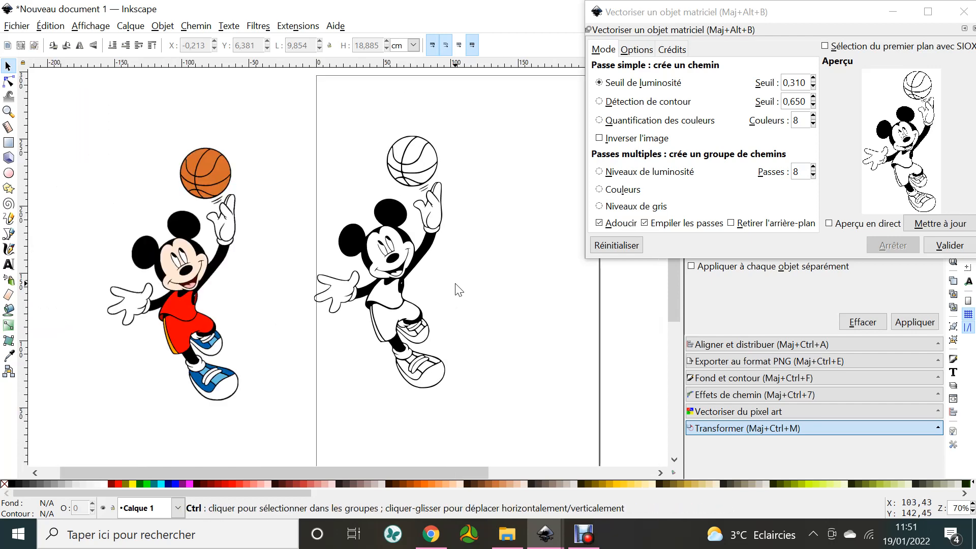
scroll(456, 286, "down", 2)
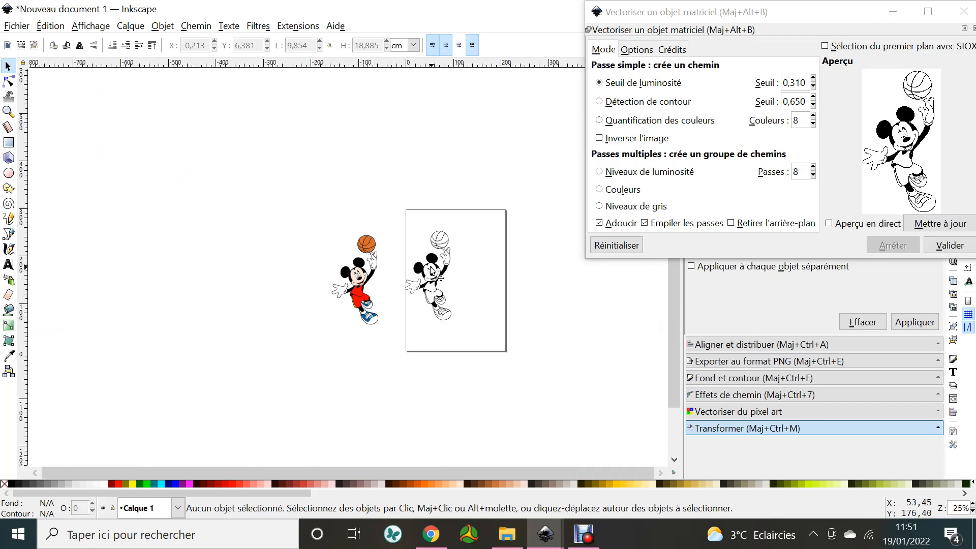
Lock the traced outline's proportions and scale it up to about 169 × 326 cm
left_click(451, 315)
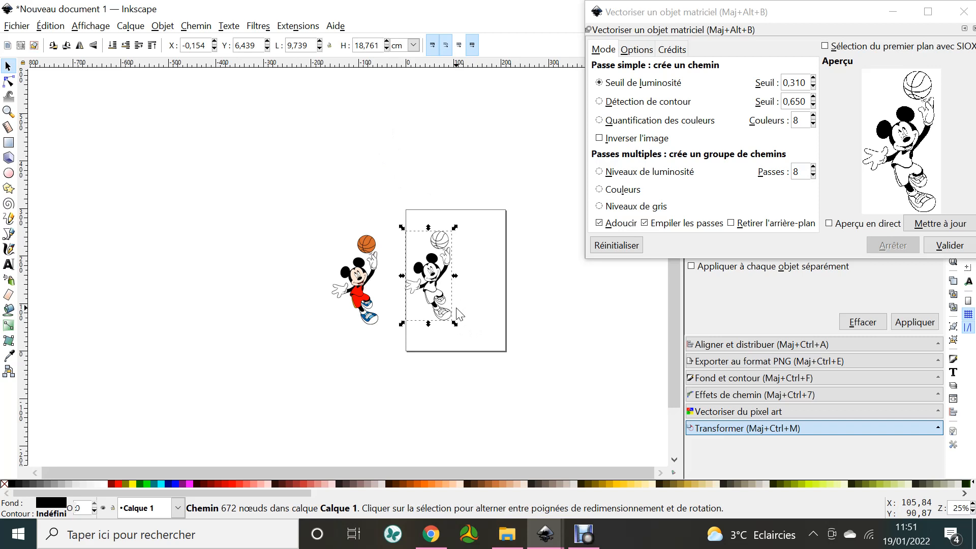
left_click(330, 46)
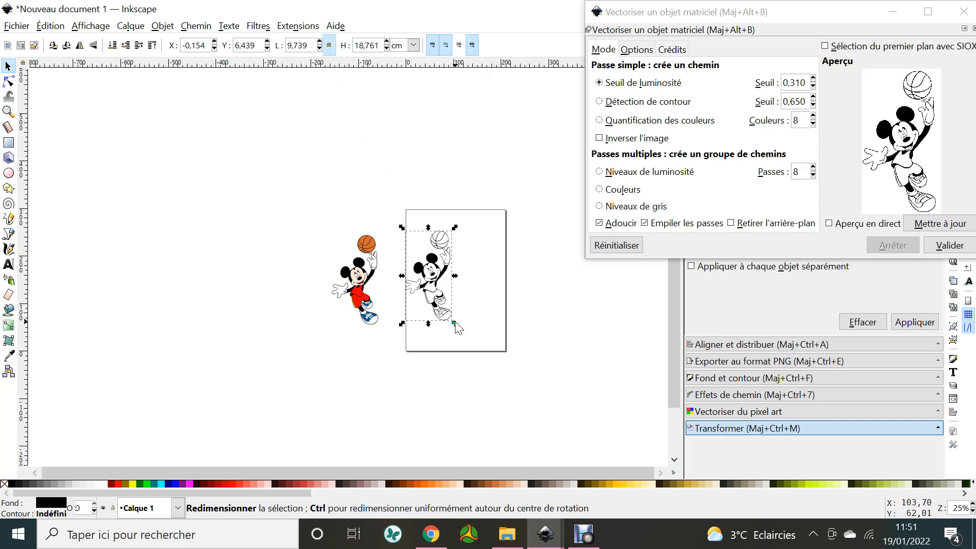
left_click_drag(454, 323, 528, 465)
mouse_move(465, 353)
left_mouse_down()
mouse_move(405, 260)
mouse_move(544, 414)
mouse_move(430, 269)
left_mouse_up()
scroll(405, 260, "down", 2)
scroll(405, 260, "down", 2)
scroll(429, 269, "down", 1)
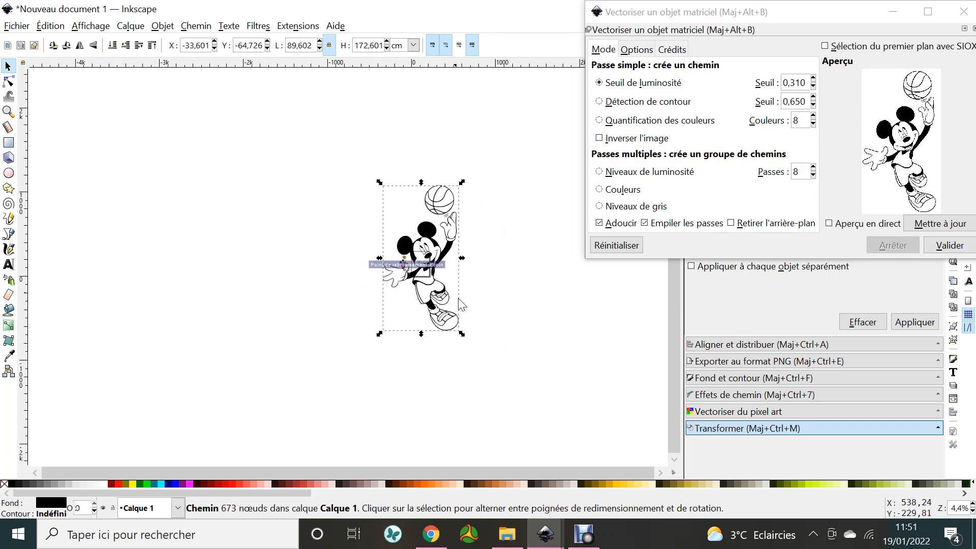
left_click_drag(461, 334, 570, 458)
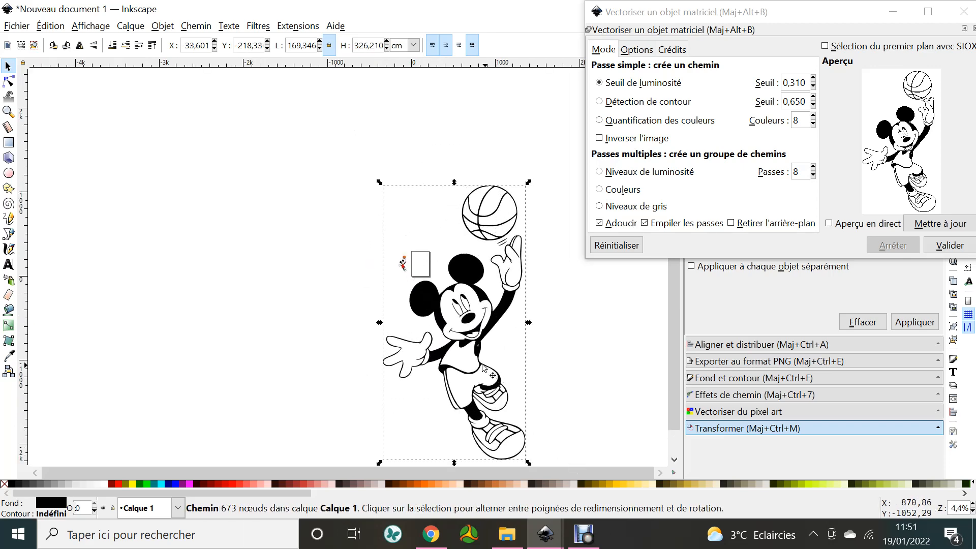
Reposition the enlarged outline over the page area and thicken its path by applying Dilate four times
left_click(442, 278)
left_click_drag(421, 298, 386, 227)
scroll(415, 251, "up", 2, "ctrl")
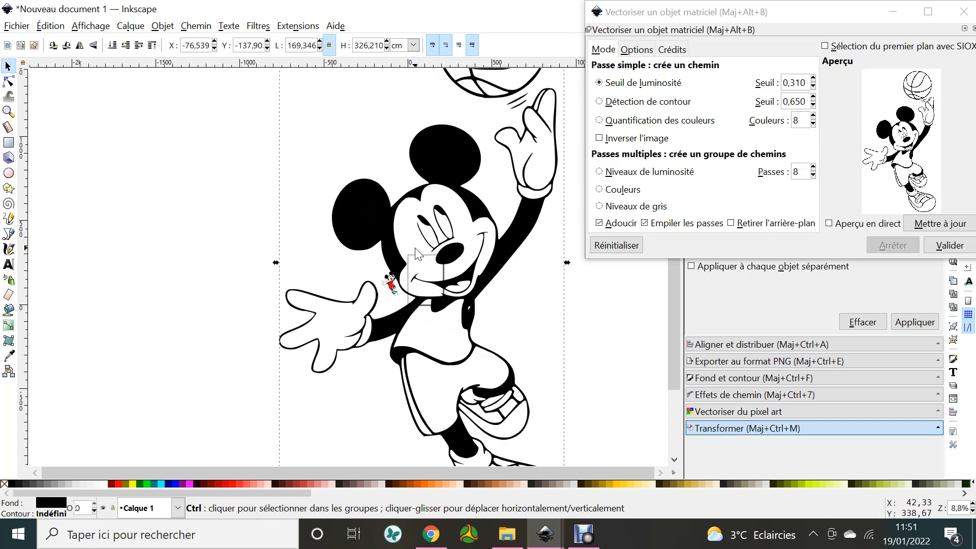
scroll(415, 248, "left", 1)
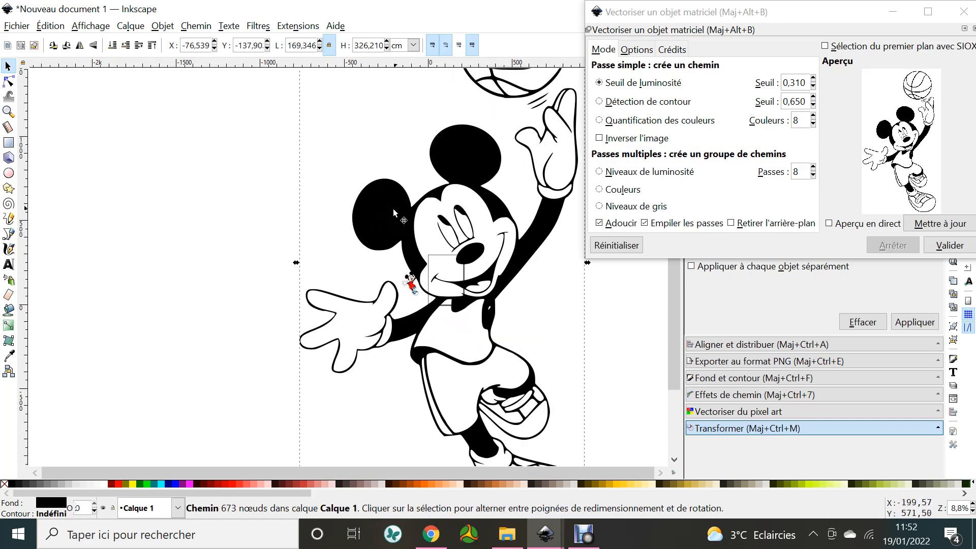
left_click_drag(395, 211, 386, 249)
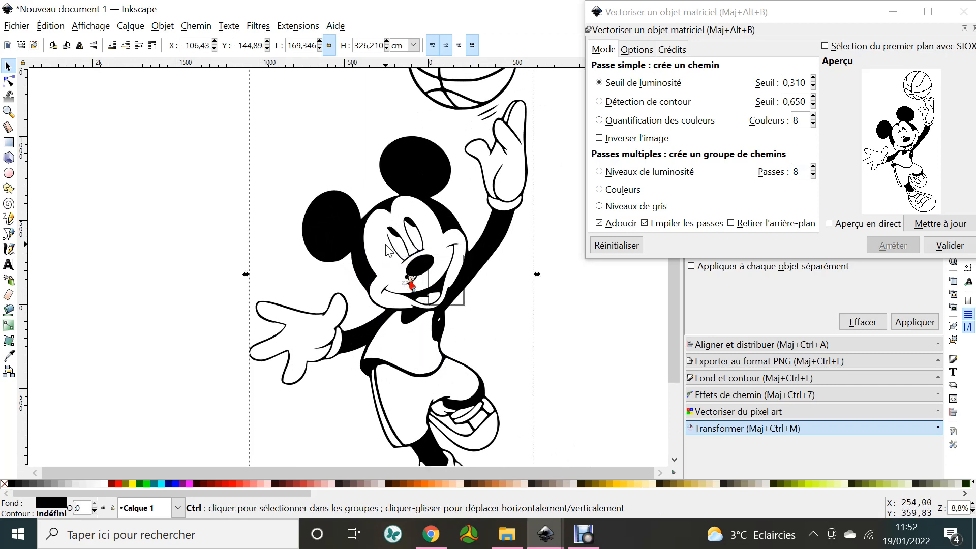
key("ctrl+parenright")
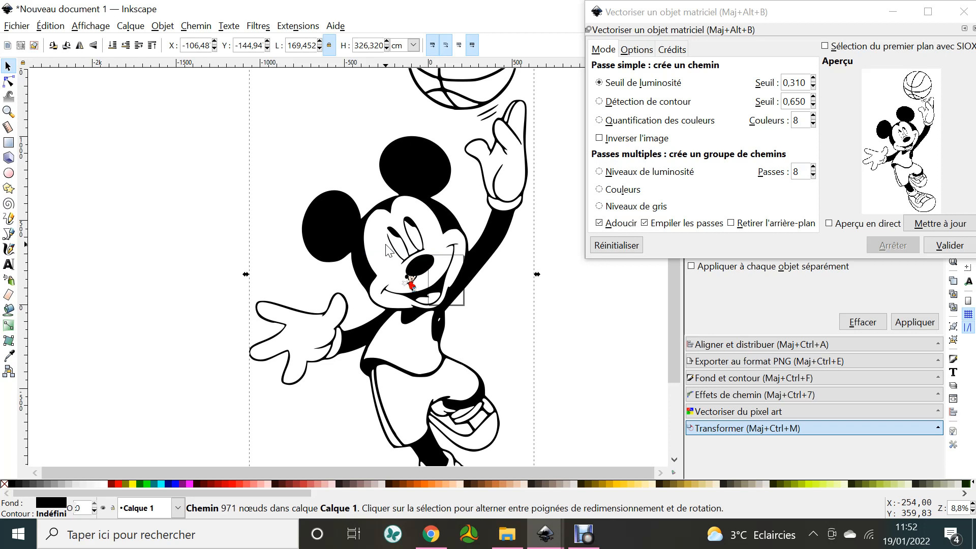
key("ctrl+parenright")
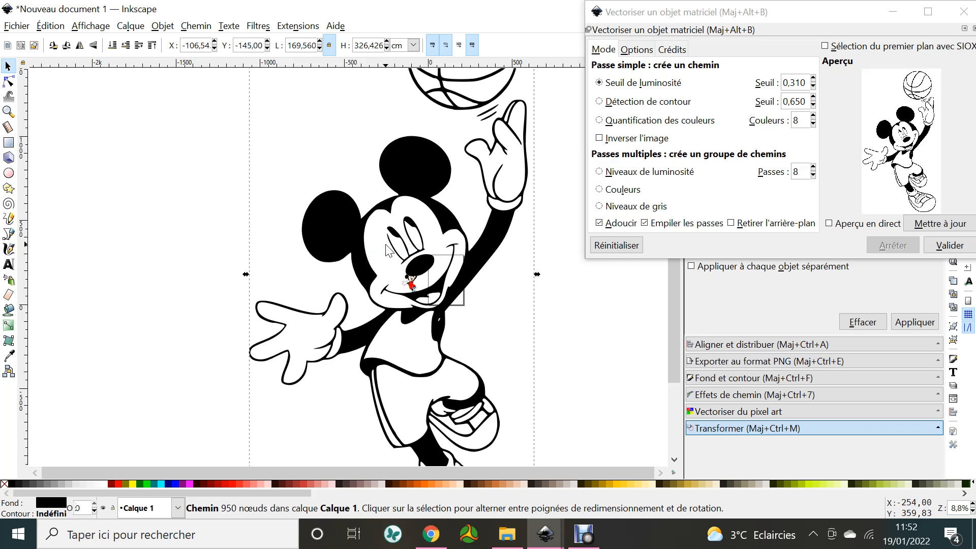
key("ctrl+parenright")
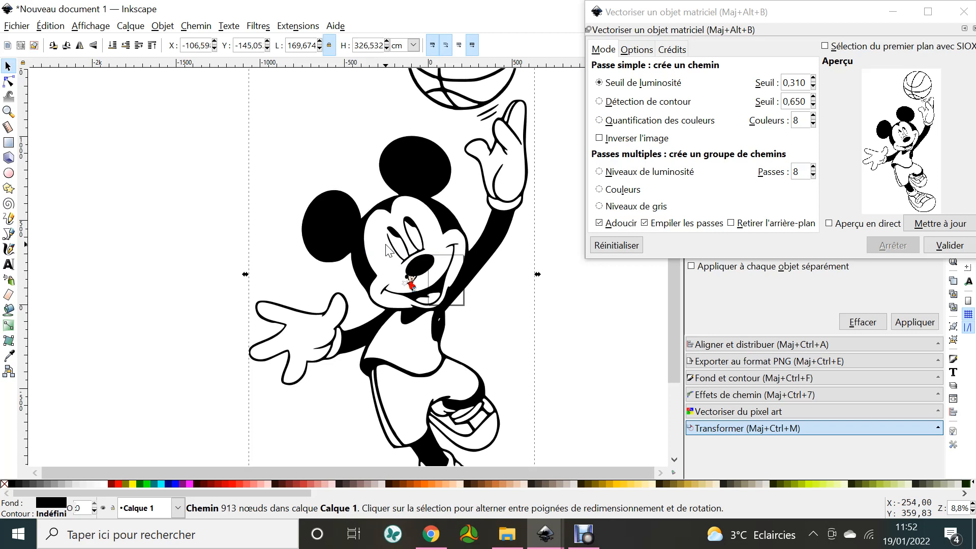
key("ctrl+parenright")
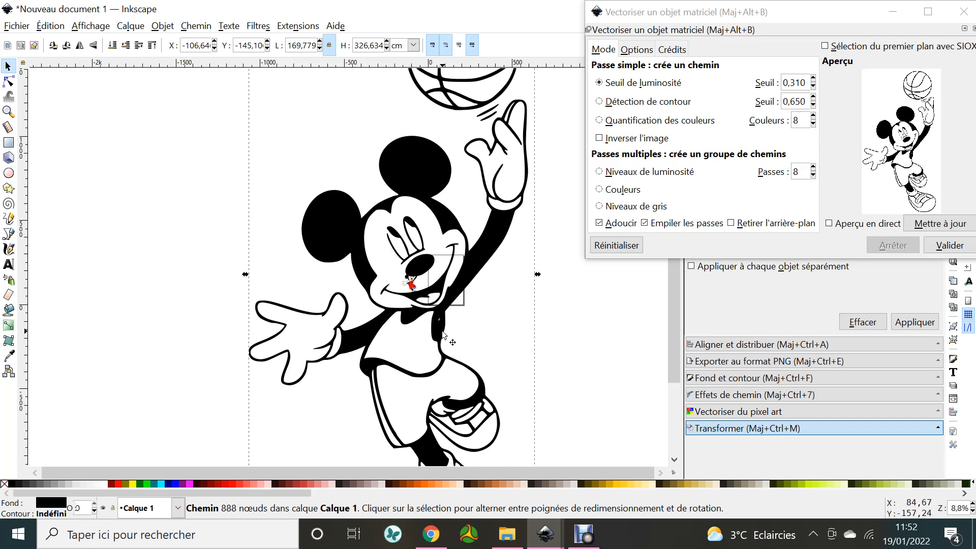
Scale the thickened outline down proportionally to about 15.8 × 30.5 cm and move it back over the page
scroll(445, 333, "down", 5)
scroll(447, 335, "up", 3)
scroll(443, 333, "up", 4)
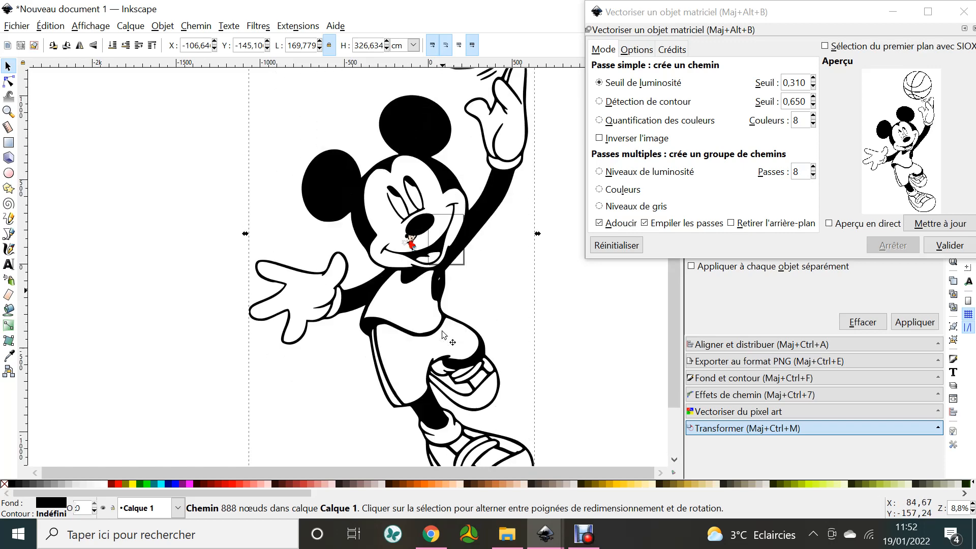
scroll(442, 331, "up", 2)
scroll(442, 332, "down", 4)
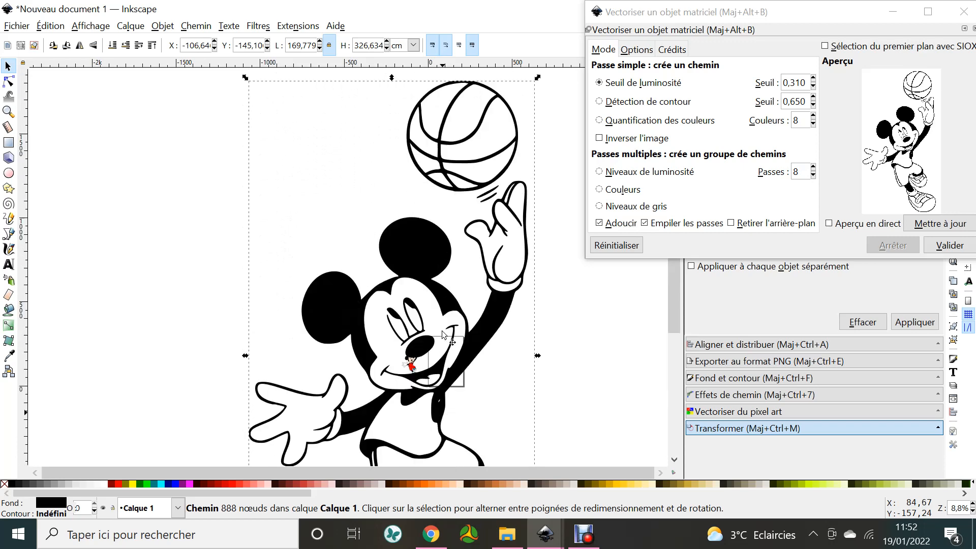
scroll(442, 334, "down", 1)
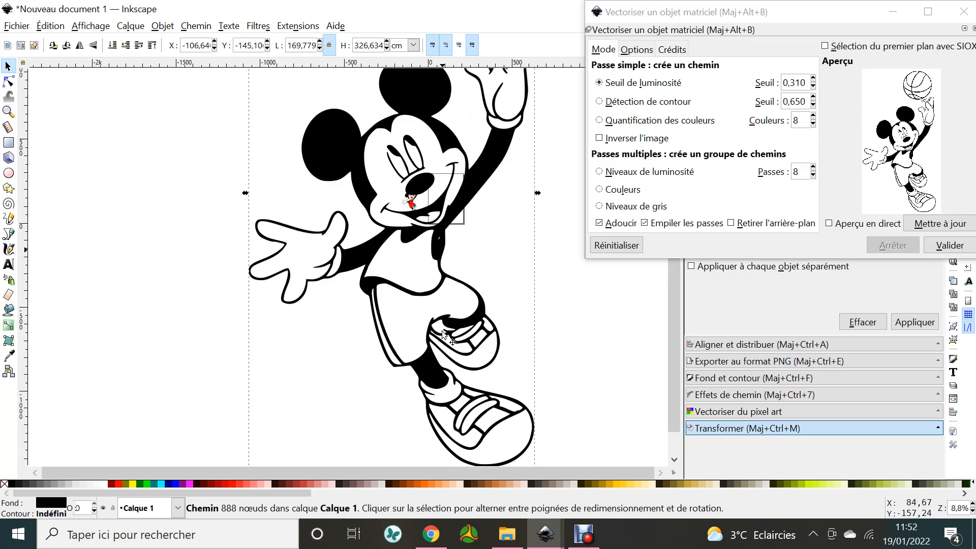
scroll(445, 336, "down", 3)
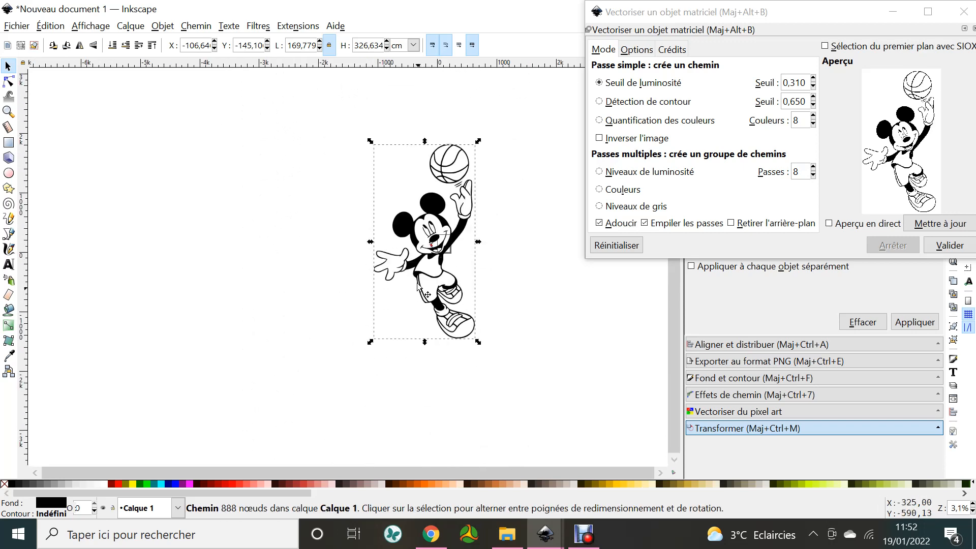
left_click_drag(418, 282, 466, 293)
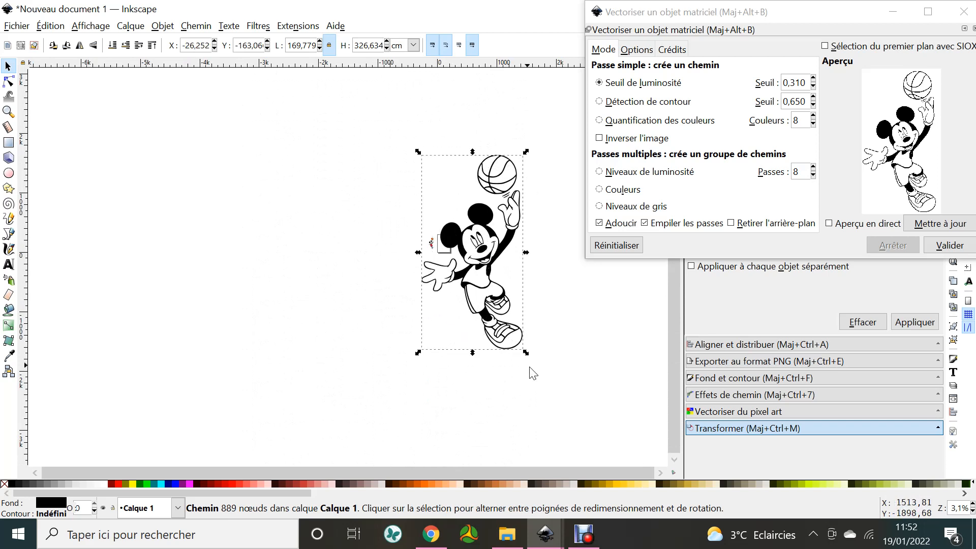
left_click_drag(526, 354, 441, 261)
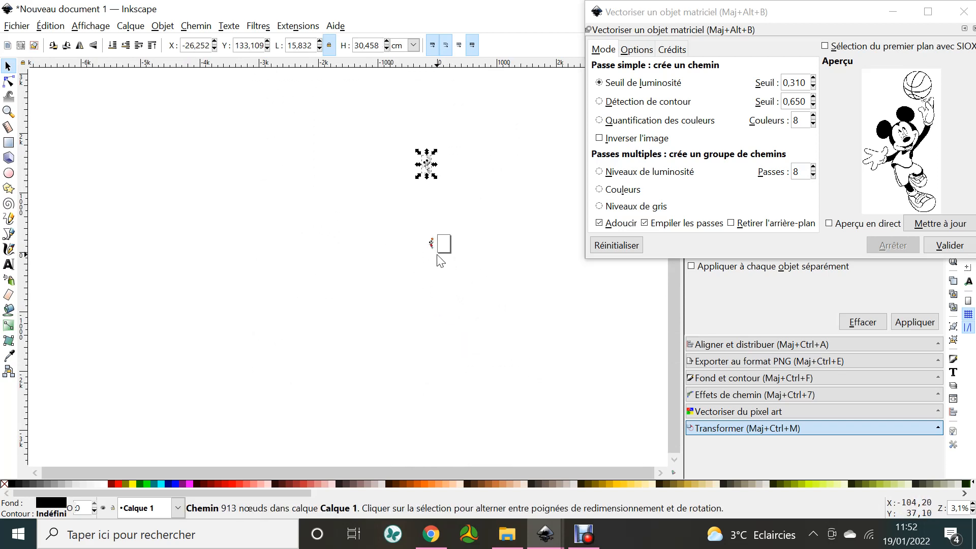
left_click_drag(429, 163, 441, 248)
scroll(441, 247, "up", 9)
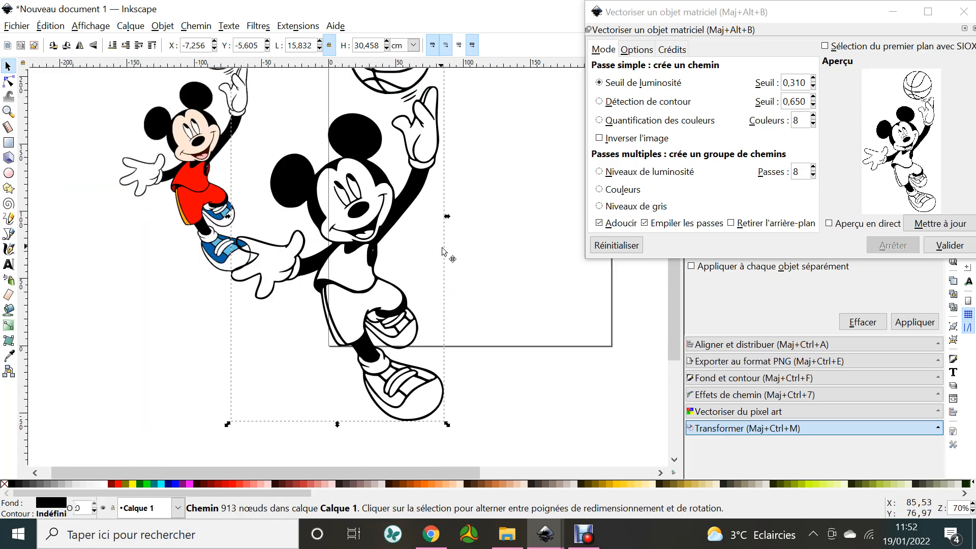
Shift the outline clear of the colour image and set its height to 20 cm with proportions locked
left_click_drag(301, 175, 353, 141)
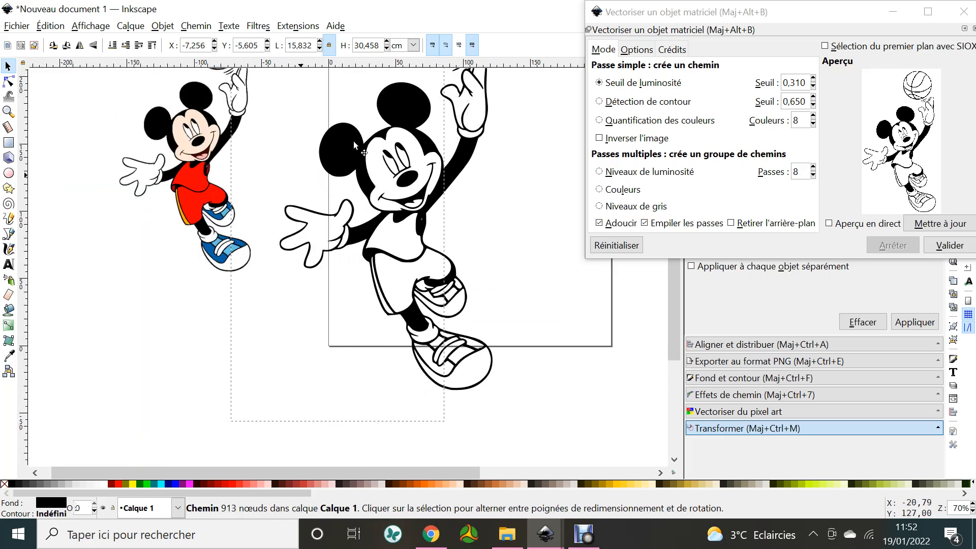
double_click(376, 46)
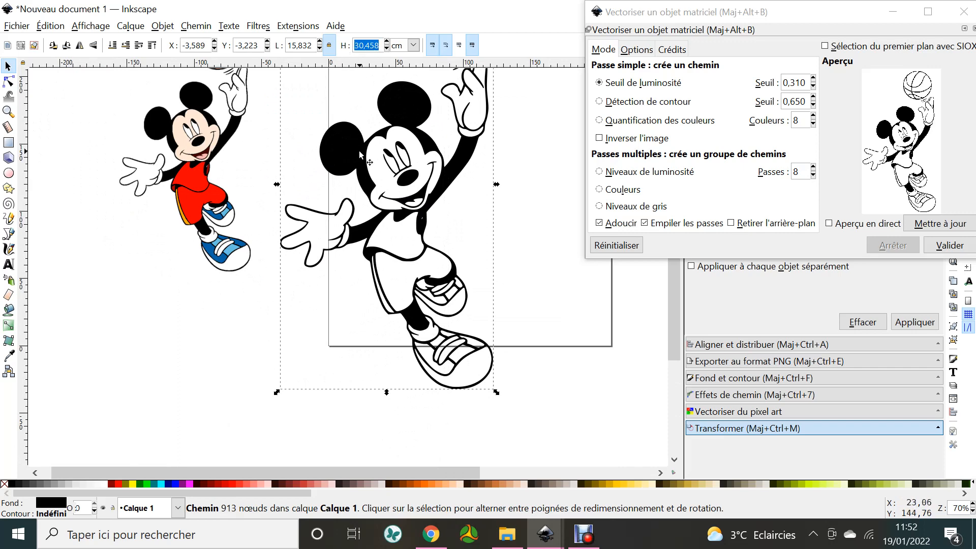
type("20")
key("Return")
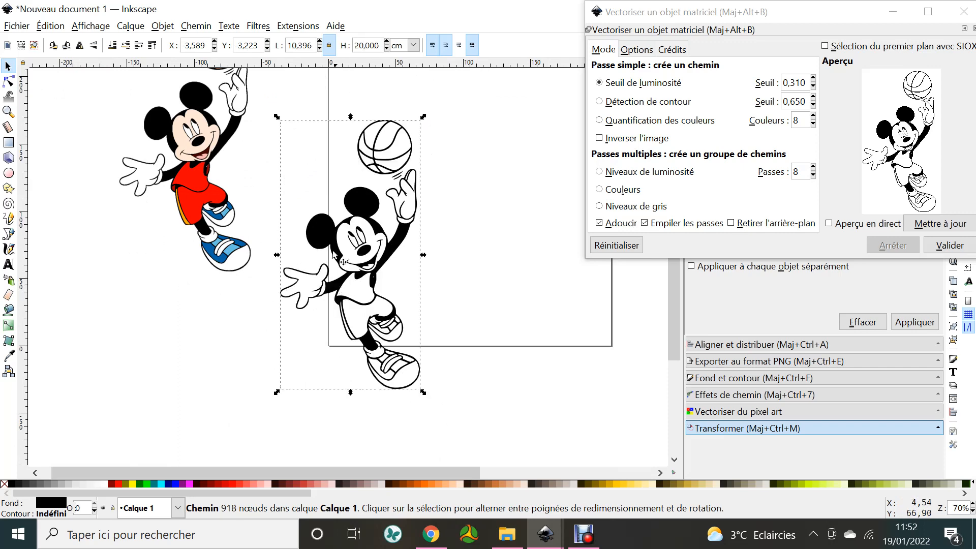
Position the resized outline on the page and place the colour image directly beside it for comparison
left_click_drag(335, 254, 392, 199)
left_click_drag(155, 115, 229, 191)
left_click_drag(388, 179, 388, 198)
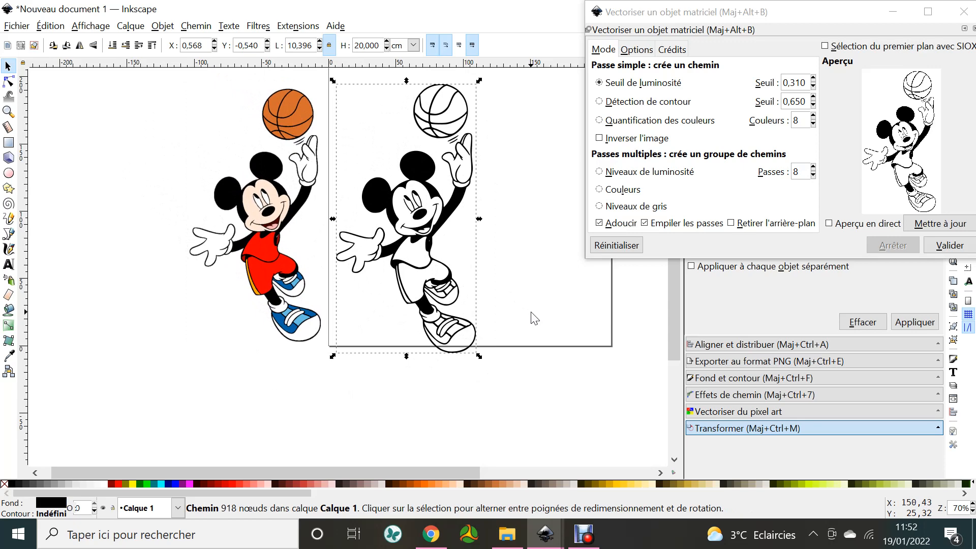
Delete the four nodes of the small white speck in the black shape beside the bow tie
scroll(466, 265, "up", 5, "ctrl")
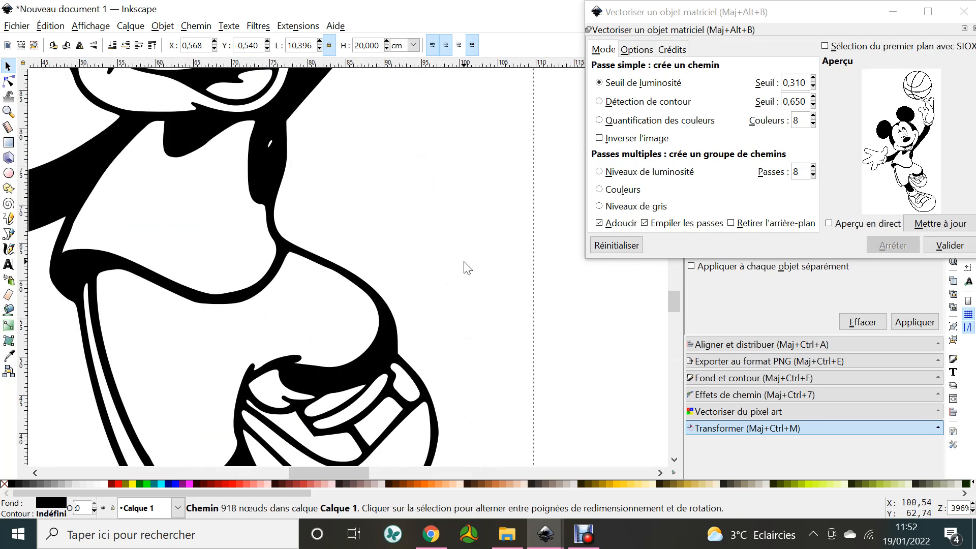
scroll(464, 262, "up", 2)
scroll(464, 262, "left", 12)
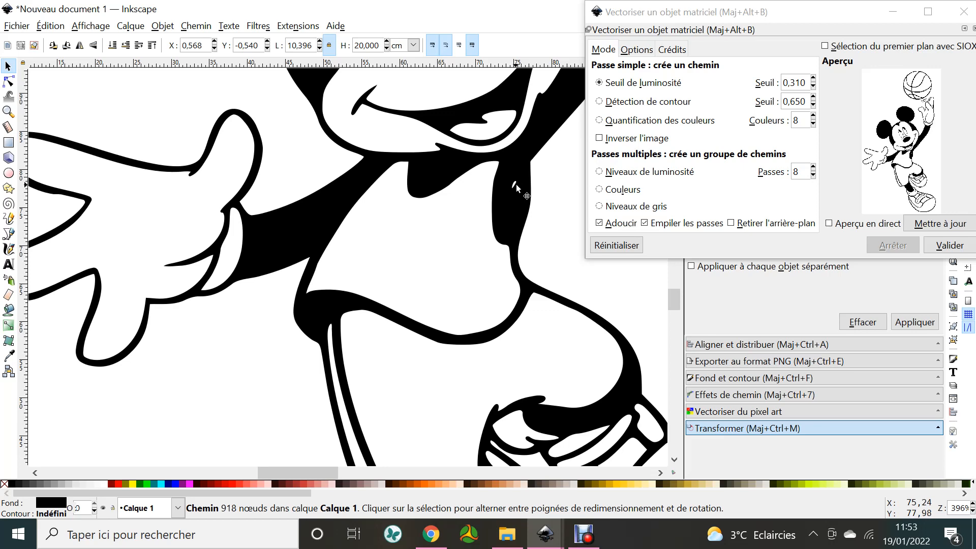
key("n")
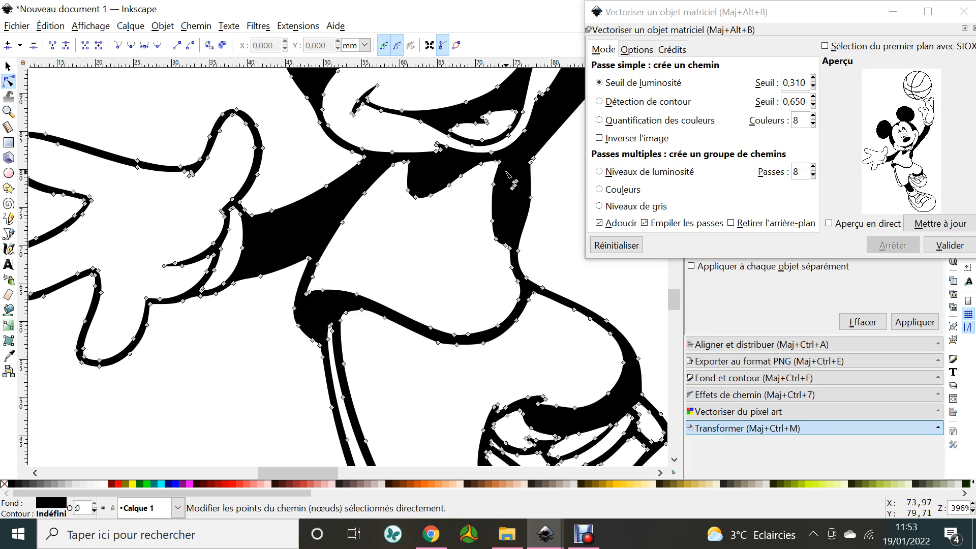
left_click(514, 185)
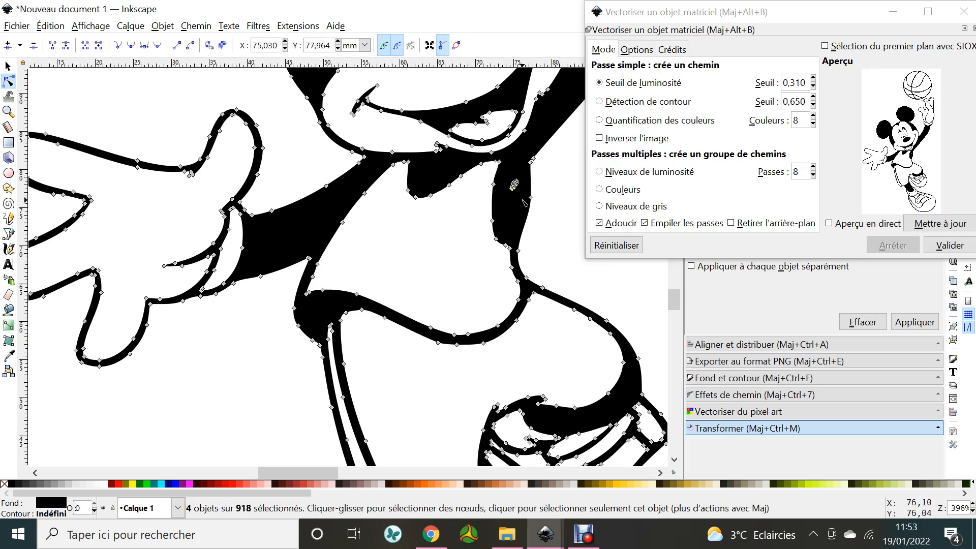
key("Delete")
Move the two end nodes of the left eye's thin line upward to join it to the black upper eye shape
scroll(524, 203, "up", 15)
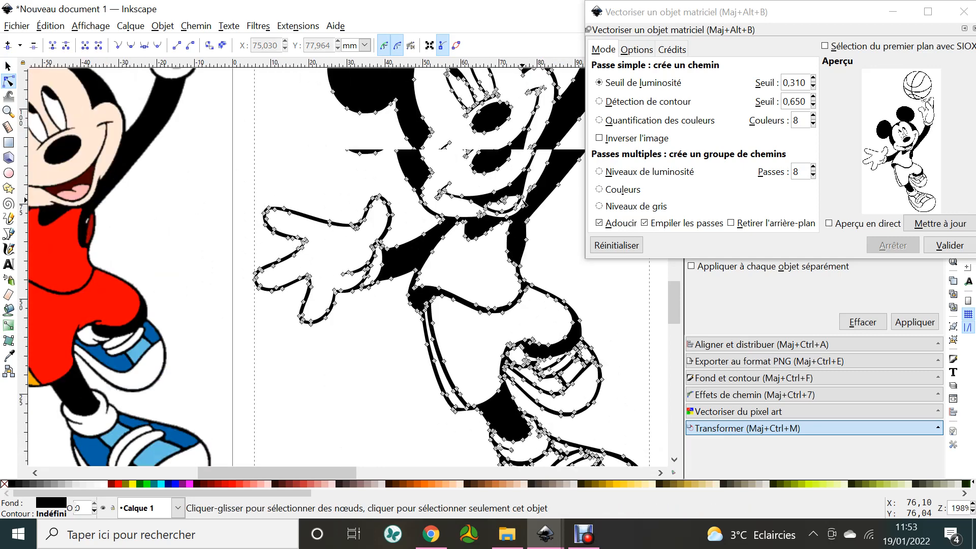
scroll(524, 202, "up", 2)
scroll(524, 202, "down", 10)
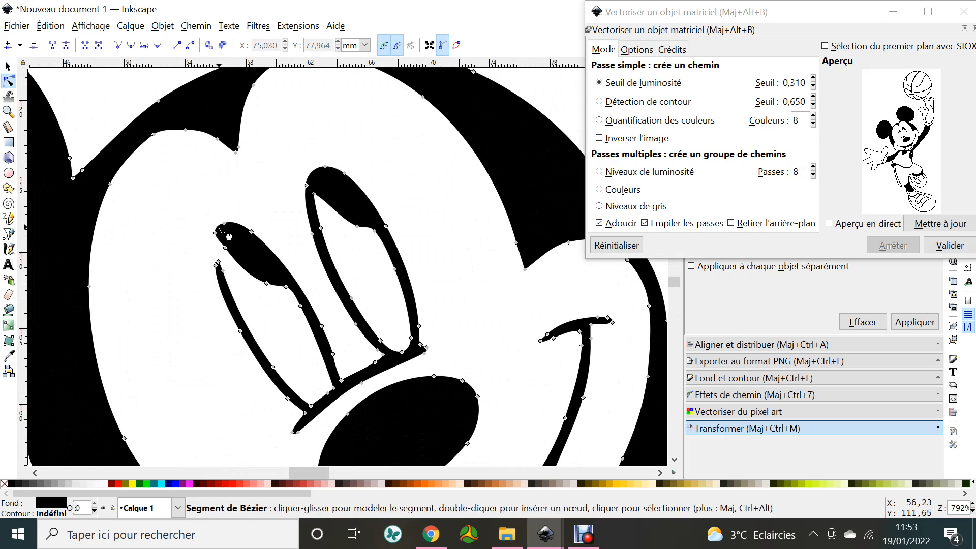
scroll(227, 314, "up", 3)
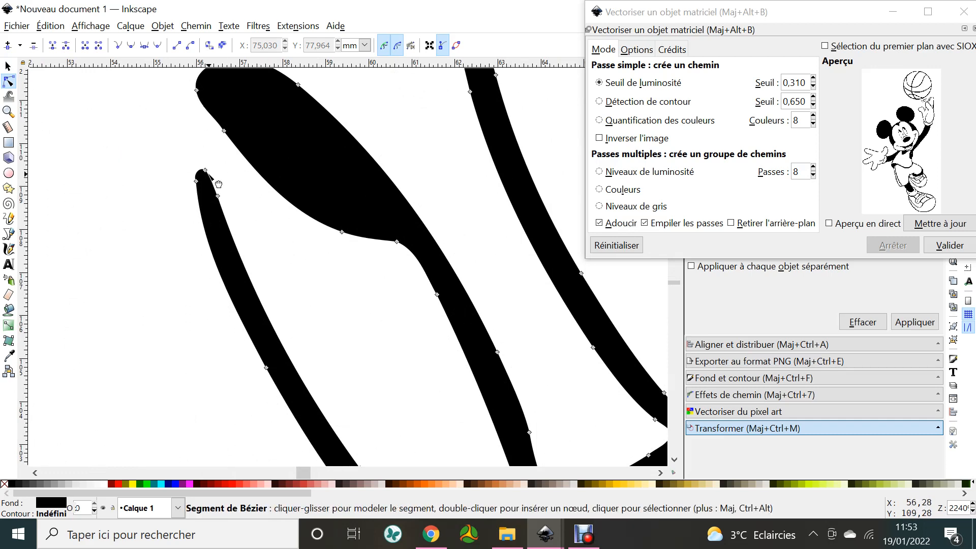
left_click_drag(206, 171, 202, 108)
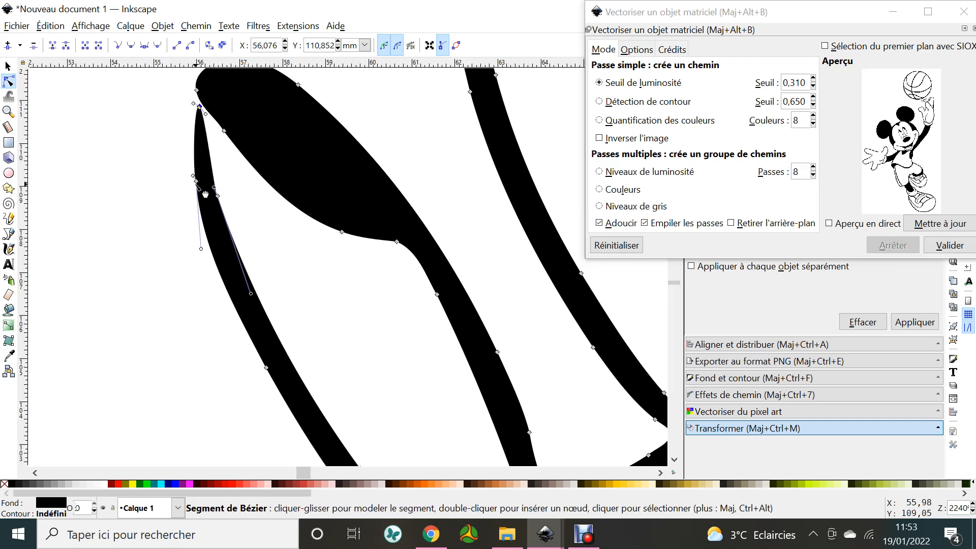
mouse_move(197, 181)
left_mouse_down()
mouse_move(186, 133)
mouse_move(199, 79)
left_mouse_up()
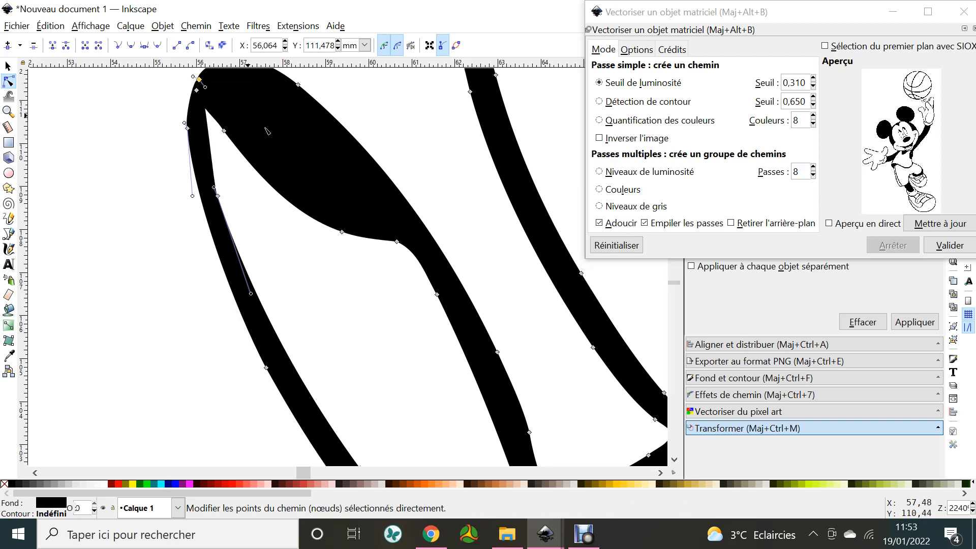
left_click(179, 181)
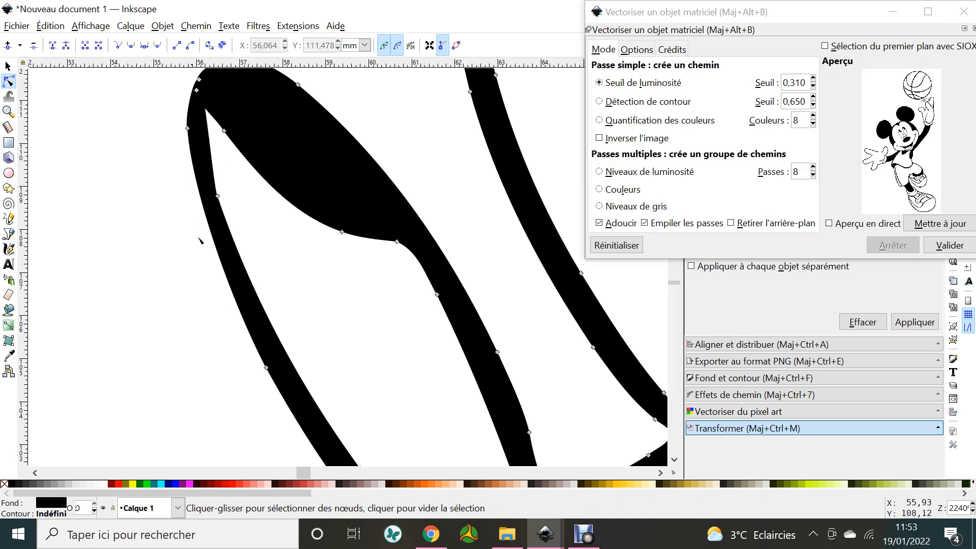
Leave node editing for object selection and close the bitmap tracing dialog
scroll(218, 271, "down", 2)
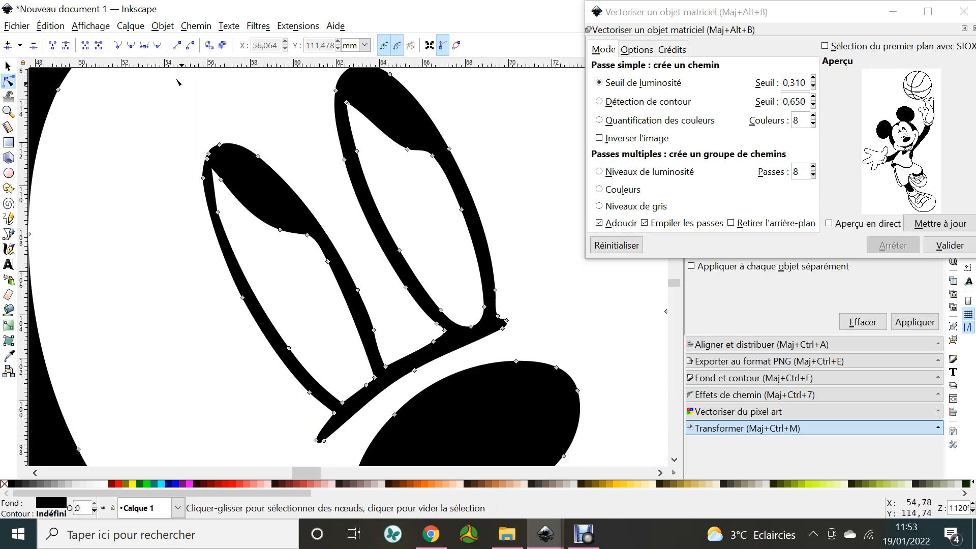
left_click(9, 66)
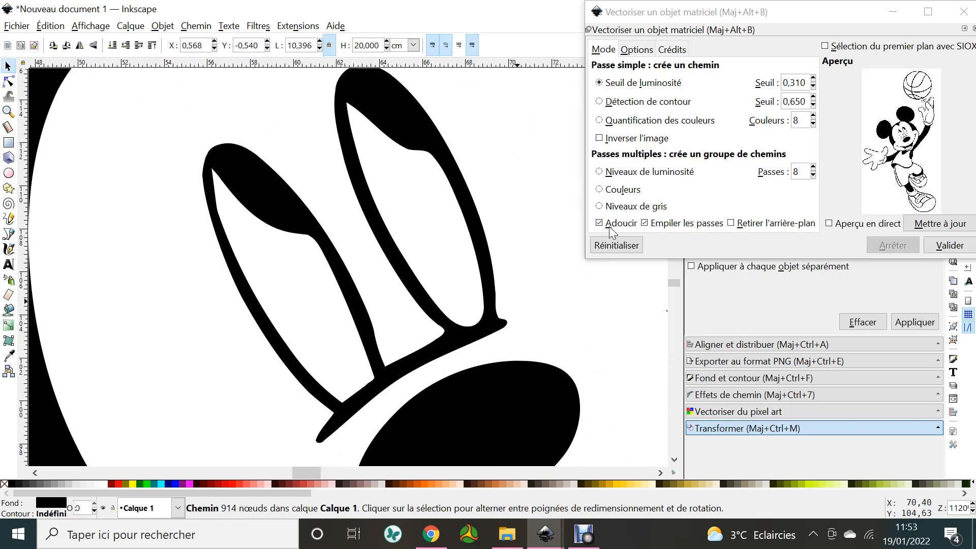
left_click(961, 10)
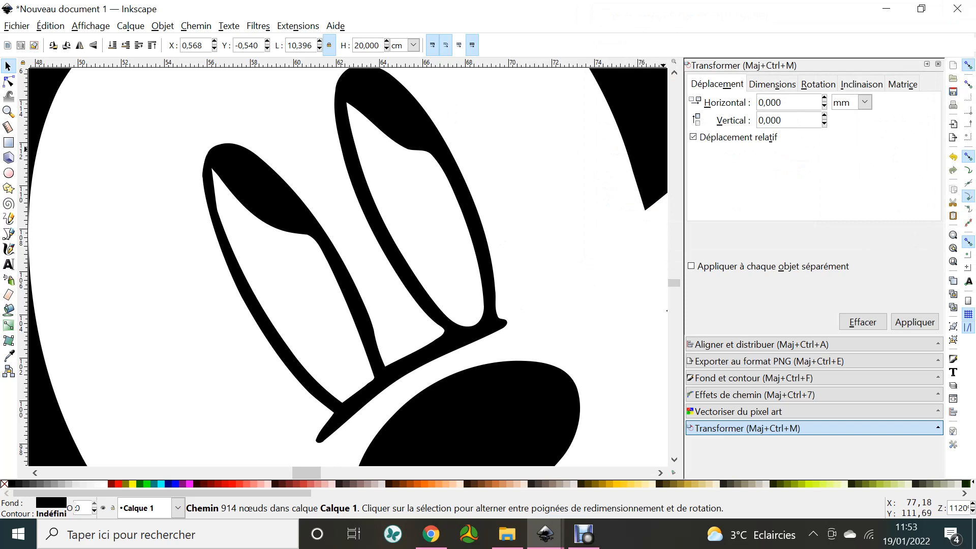
Remove the traced path's fill and give it a flat black stroke so only its contours show
left_click(733, 377)
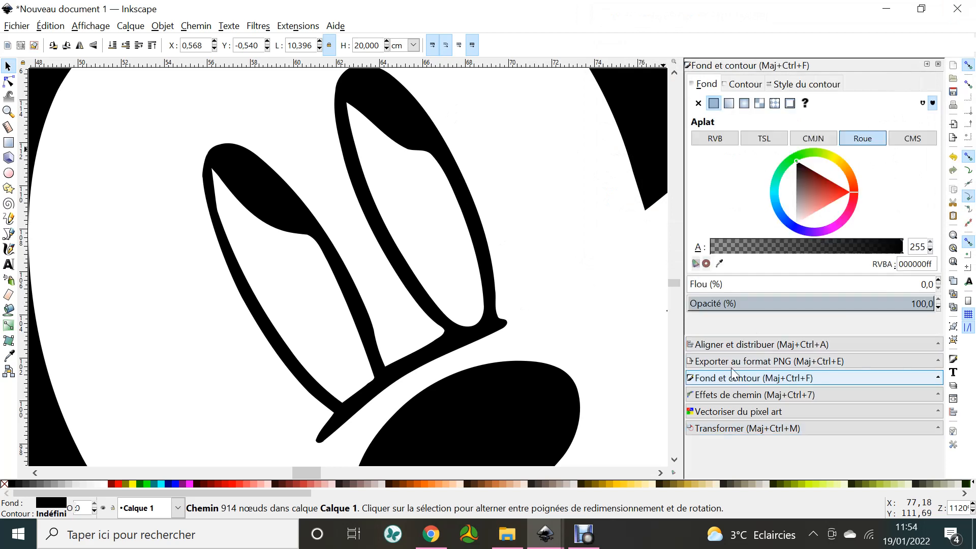
left_click(699, 103)
left_click(743, 84)
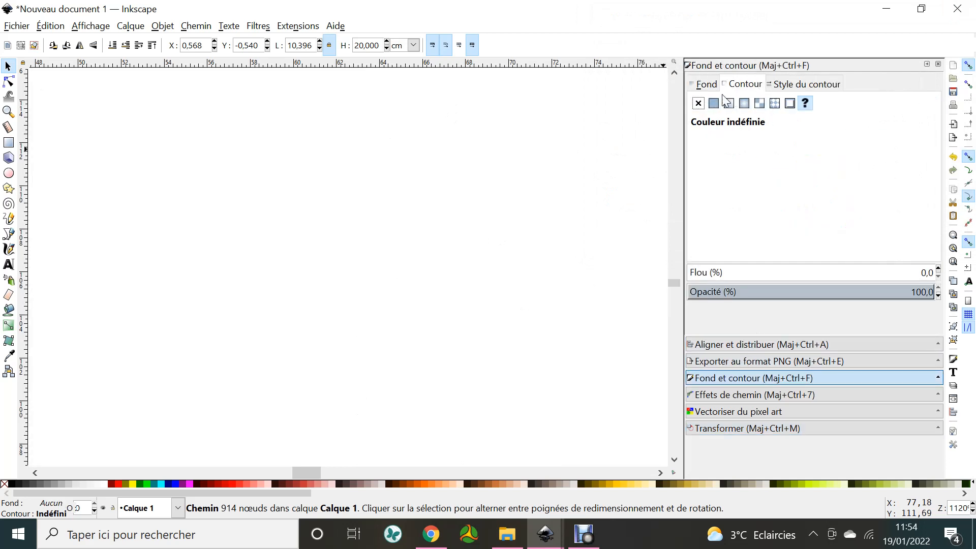
left_click(714, 103)
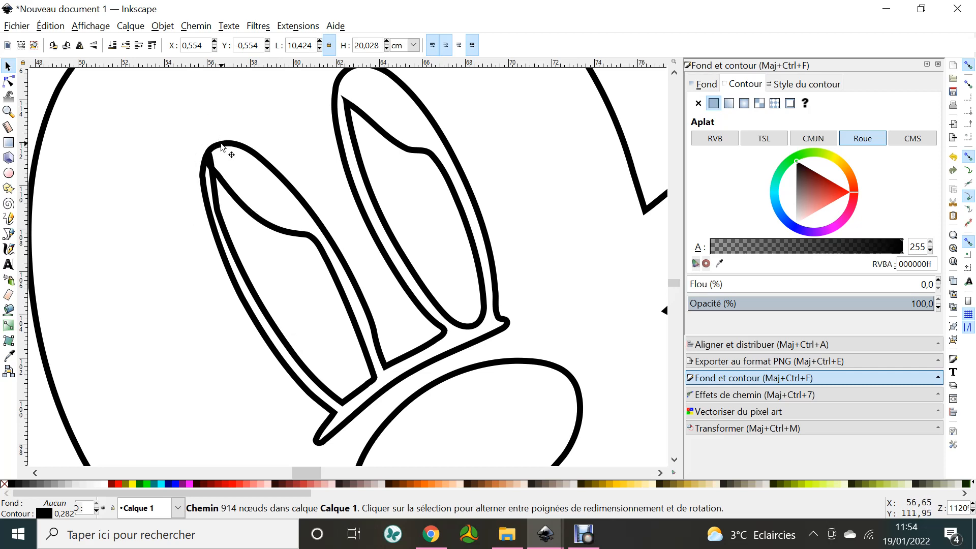
Try a Union on the path to merge the overlap at the left eye's upper tip, and undo it
scroll(164, 198, "down", 1)
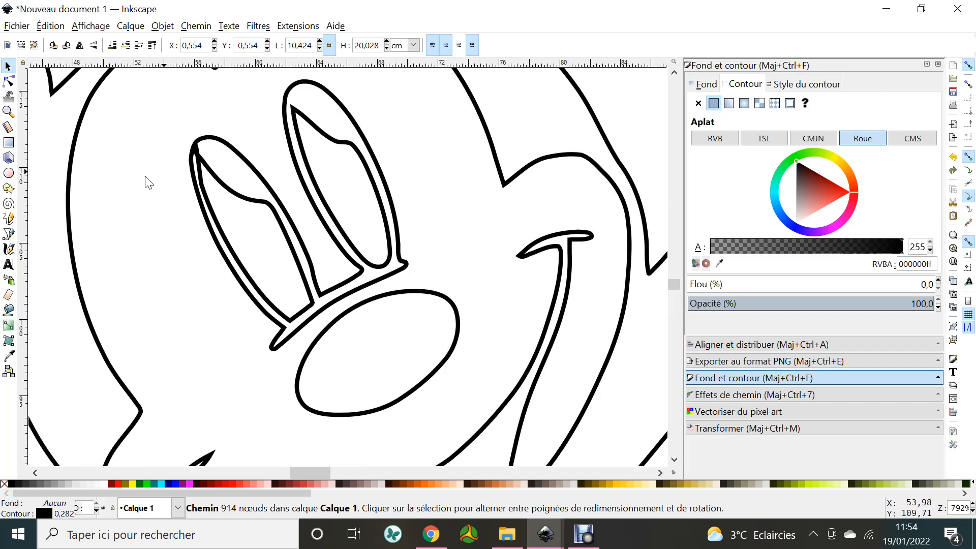
scroll(228, 252, "down", 3)
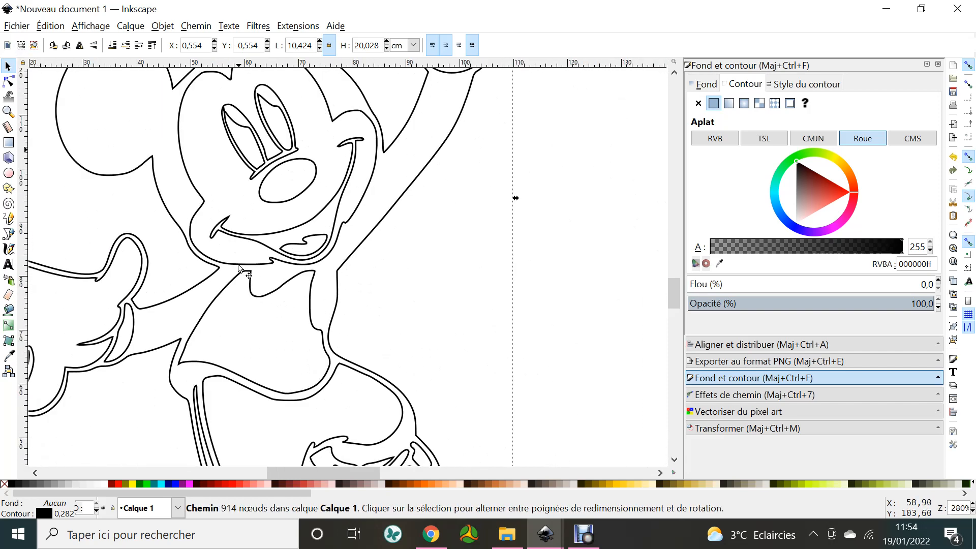
scroll(229, 253, "up", 3)
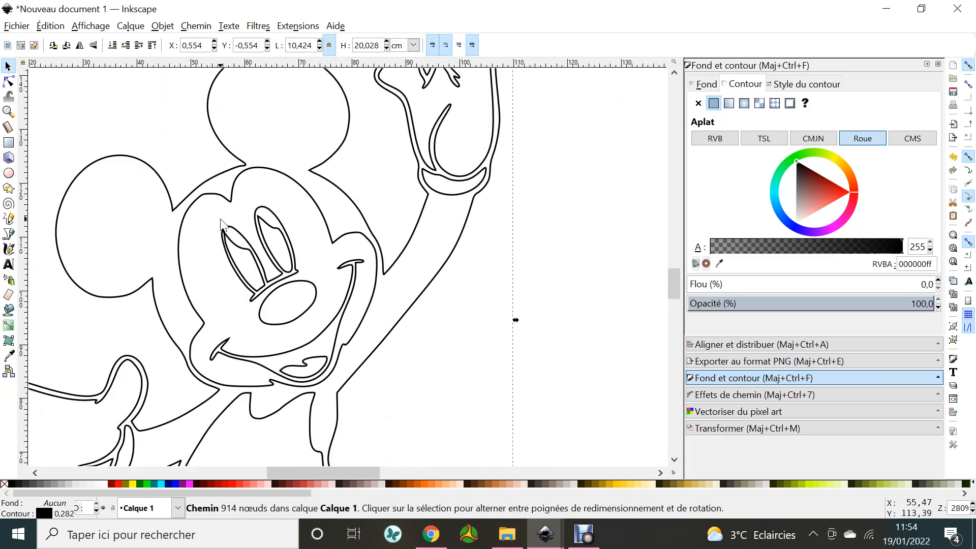
scroll(222, 224, "up", 7)
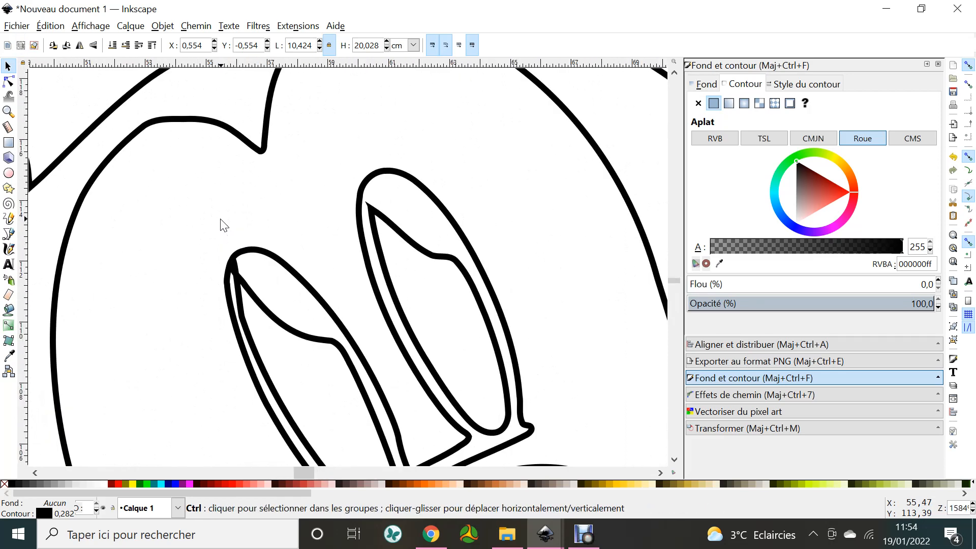
scroll(236, 271, "down", 5)
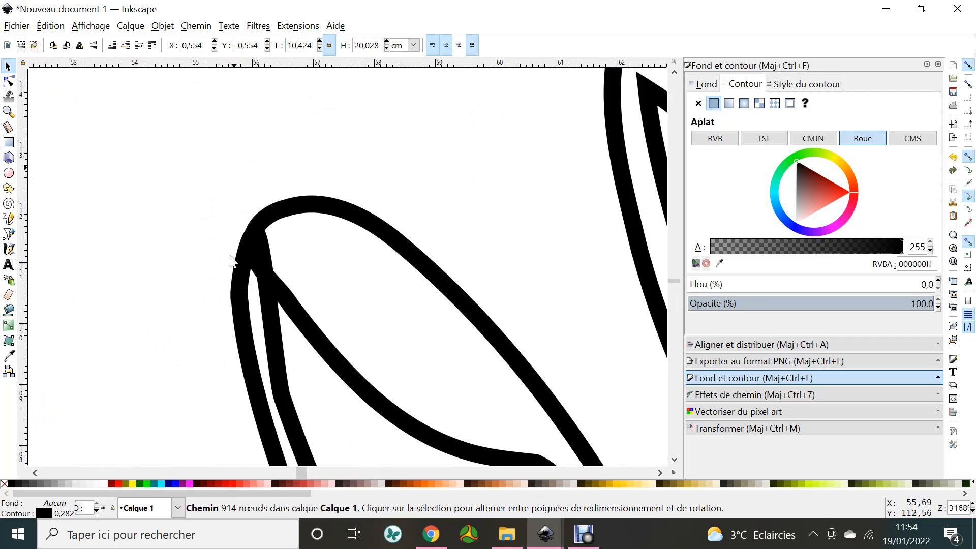
left_click(197, 26)
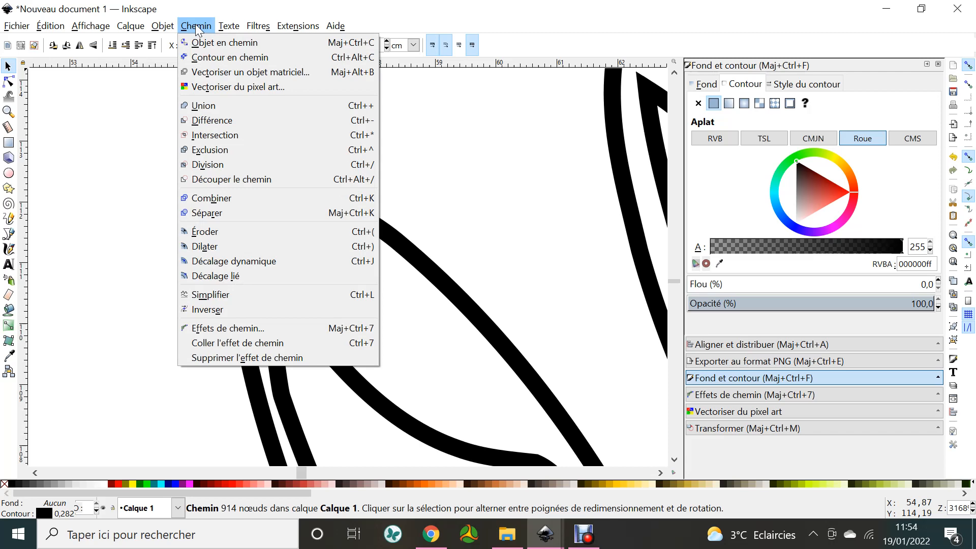
left_click(201, 105)
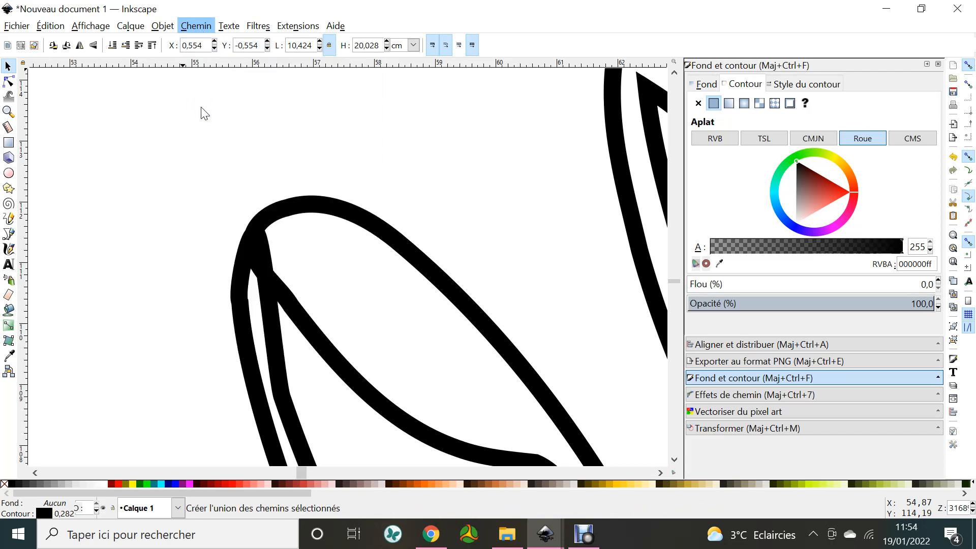
left_click(258, 255)
double_click(264, 273)
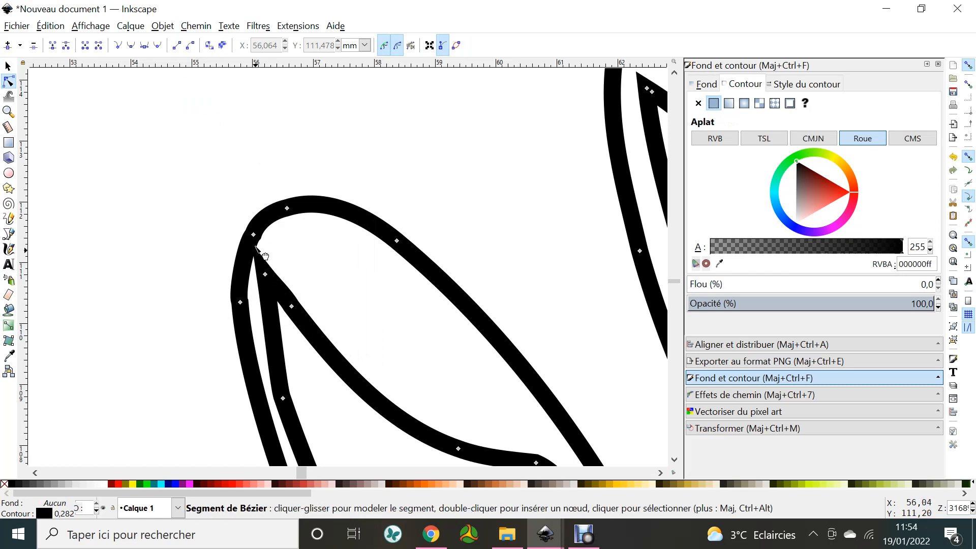
left_click(58, 27)
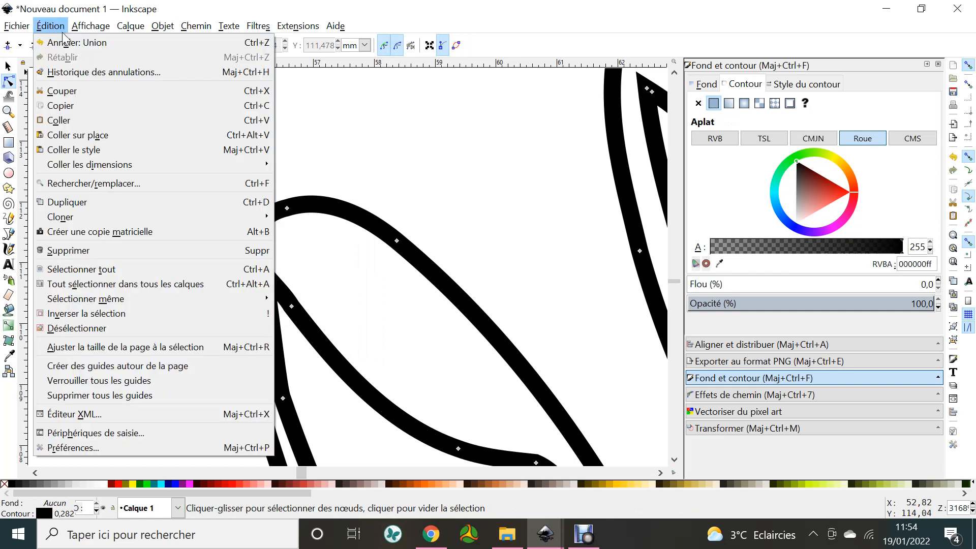
left_click(66, 41)
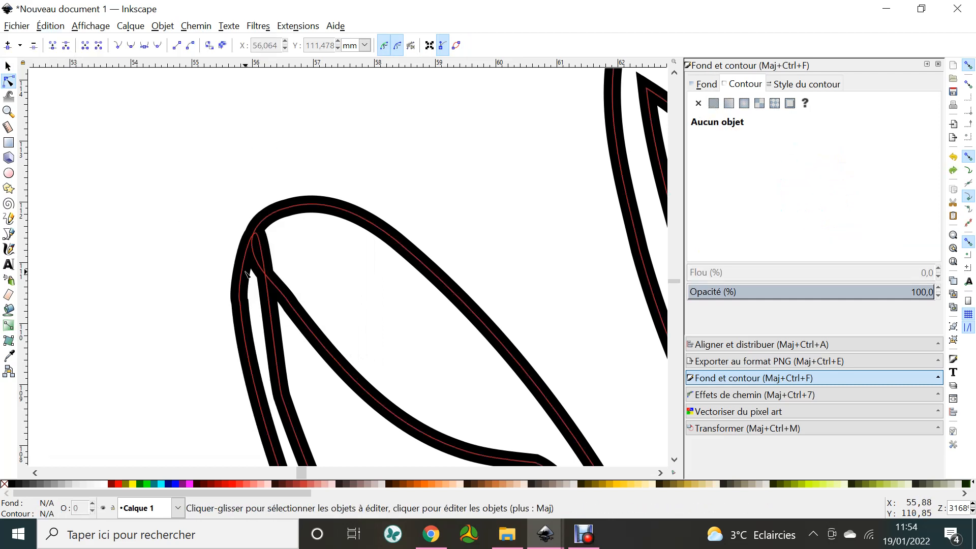
Reposition the nodes of the crossing contours at the left eye's upper tip
left_click(283, 290)
left_click_drag(267, 298, 270, 312)
mouse_move(256, 236)
left_mouse_down()
mouse_move(258, 250)
mouse_move(256, 242)
left_mouse_up()
scroll(322, 319, "down", 3)
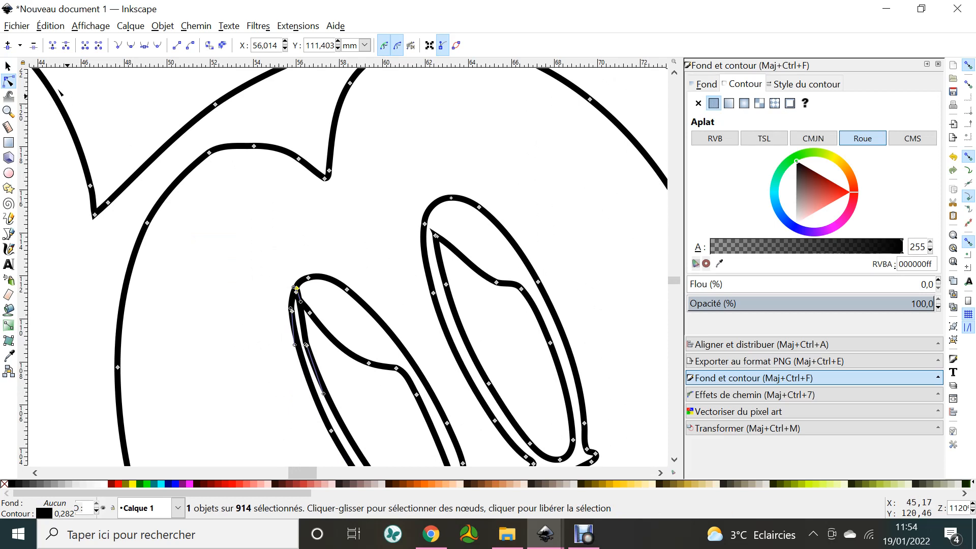
Select the whole path as an object and apply Union to it
left_click(8, 67)
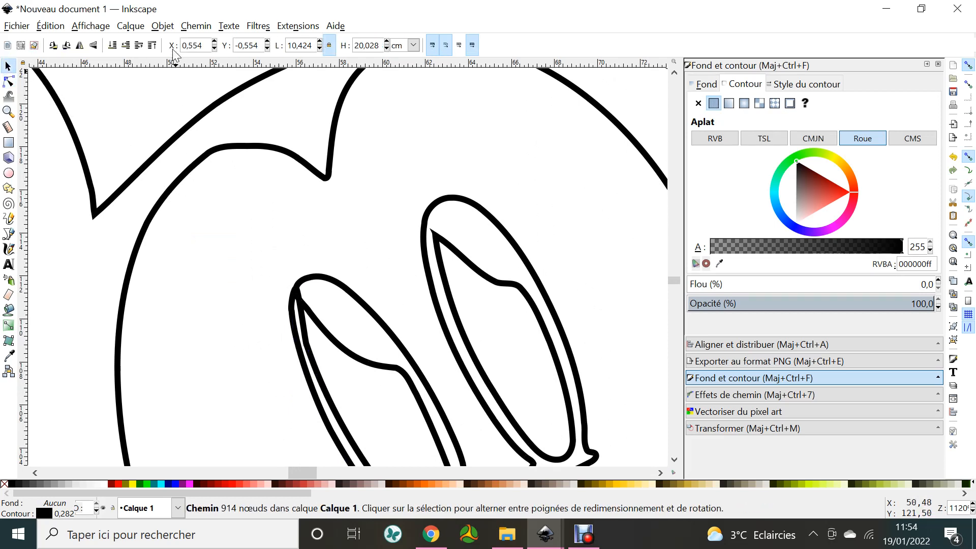
left_click(196, 26)
left_click(197, 105)
scroll(302, 299, "up", 3, "ctrl")
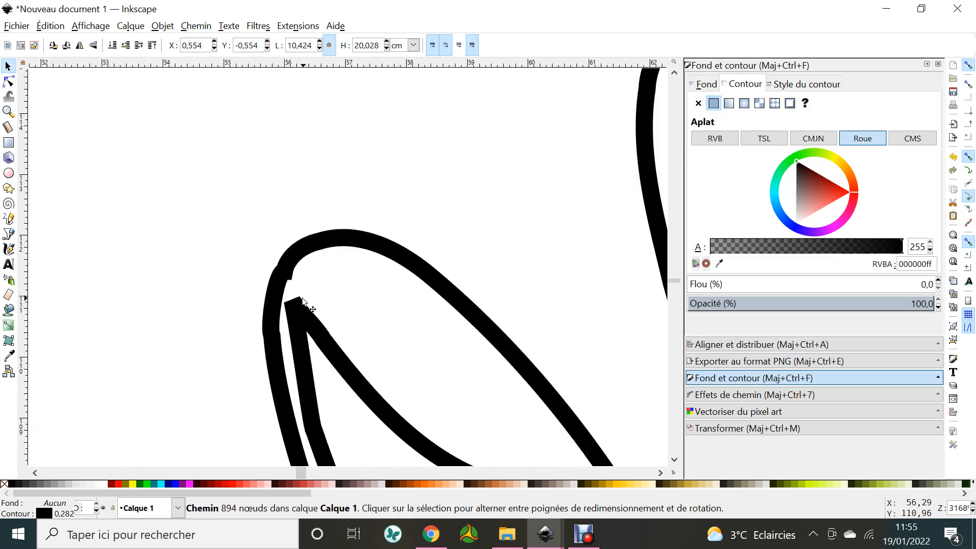
Smooth the left eye's upper outer contour by adjusting the curve handle of its corner node, and return to object selection
key("n")
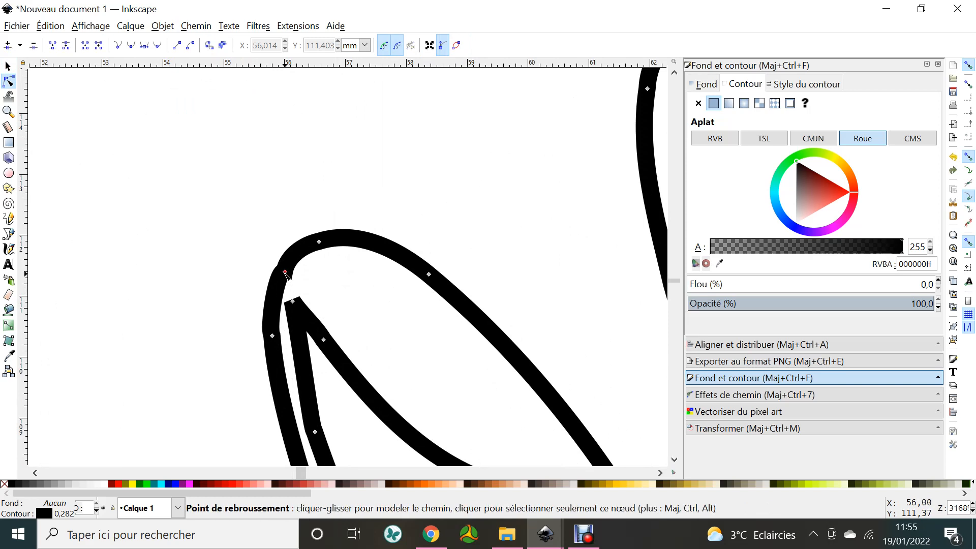
left_click_drag(287, 270, 292, 260)
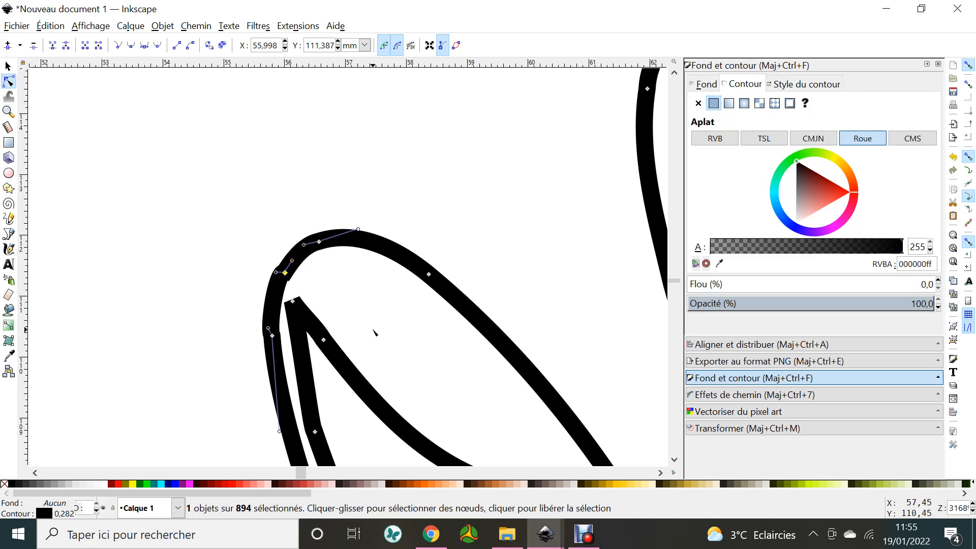
scroll(374, 333, "down", 7)
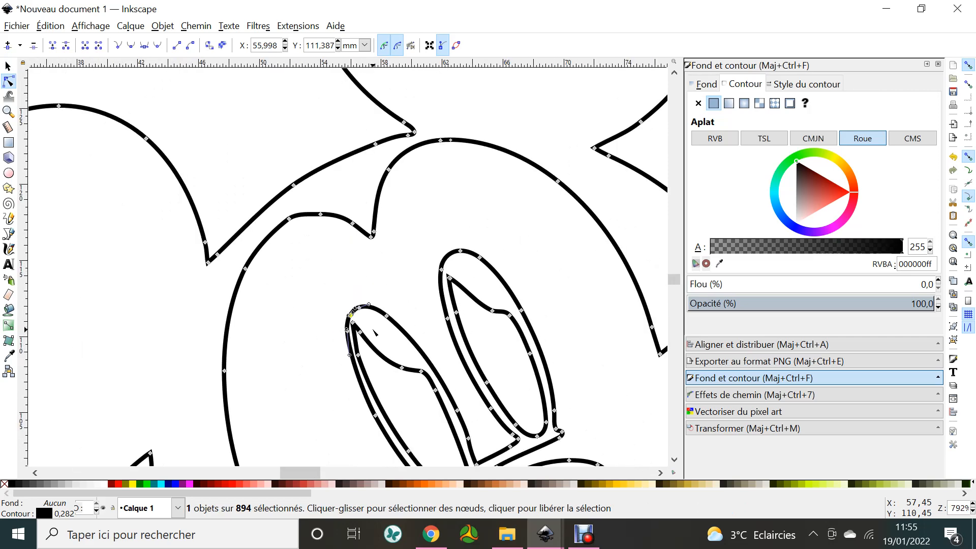
scroll(367, 328, "down", 3)
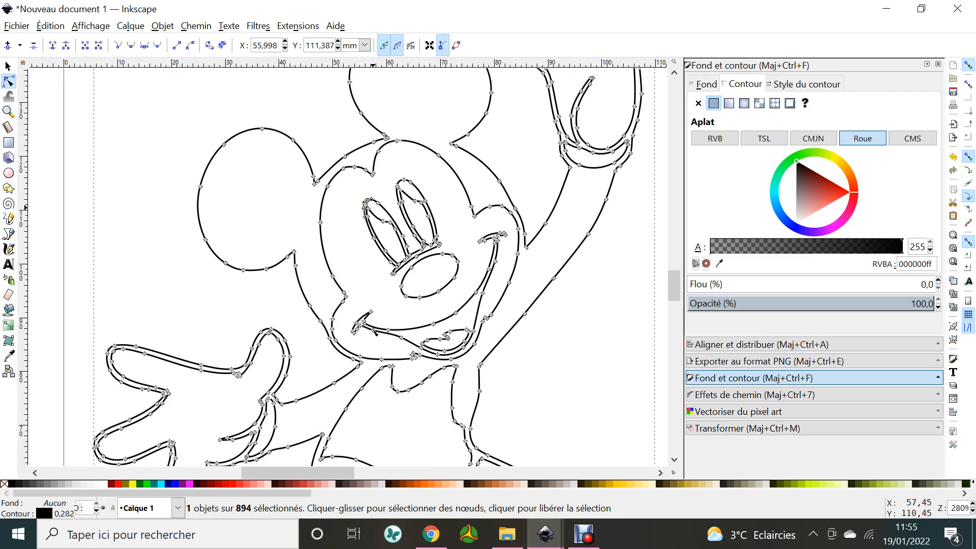
scroll(352, 206, "down", 1)
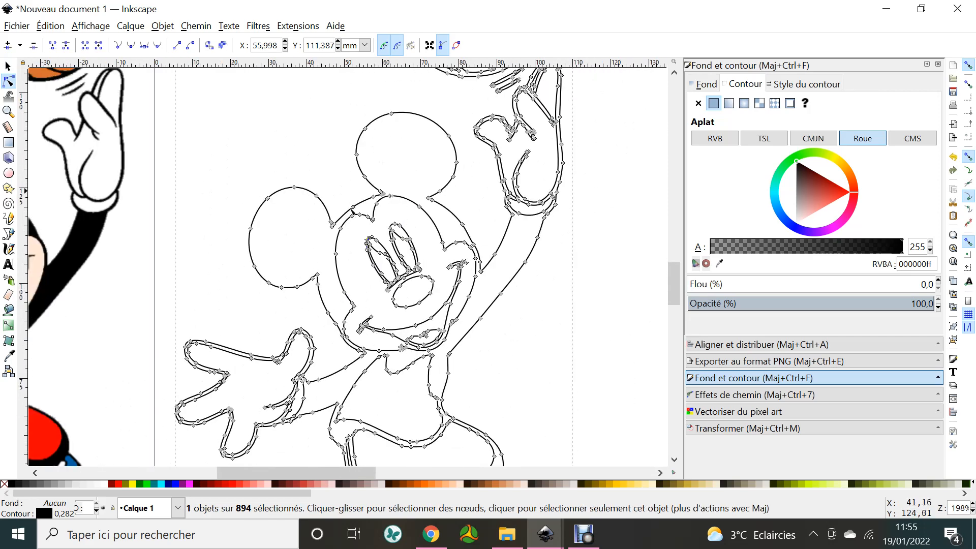
left_click(8, 66)
scroll(412, 330, "down", 3)
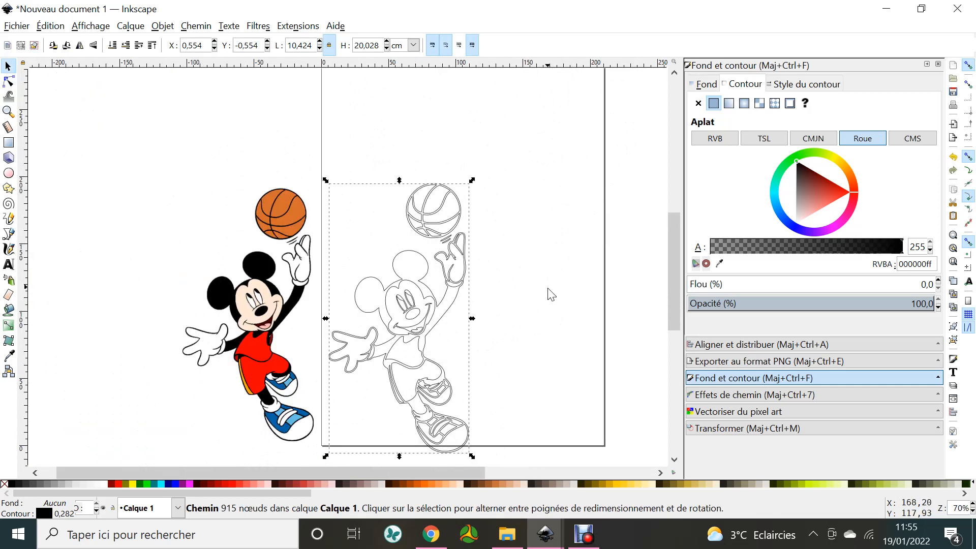
Give the Mickey path a flat black fill again and remove its stroke
left_click(527, 302)
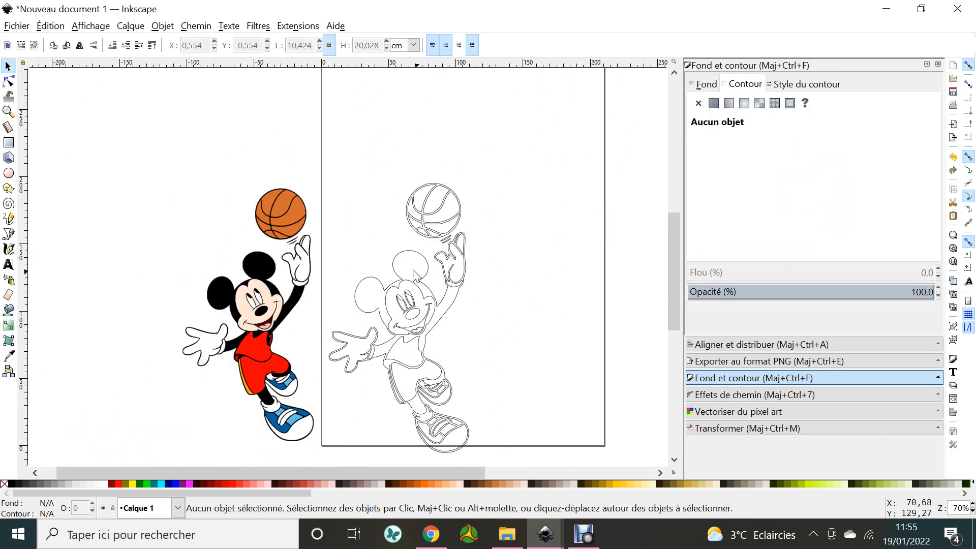
left_click(425, 204)
left_click(707, 84)
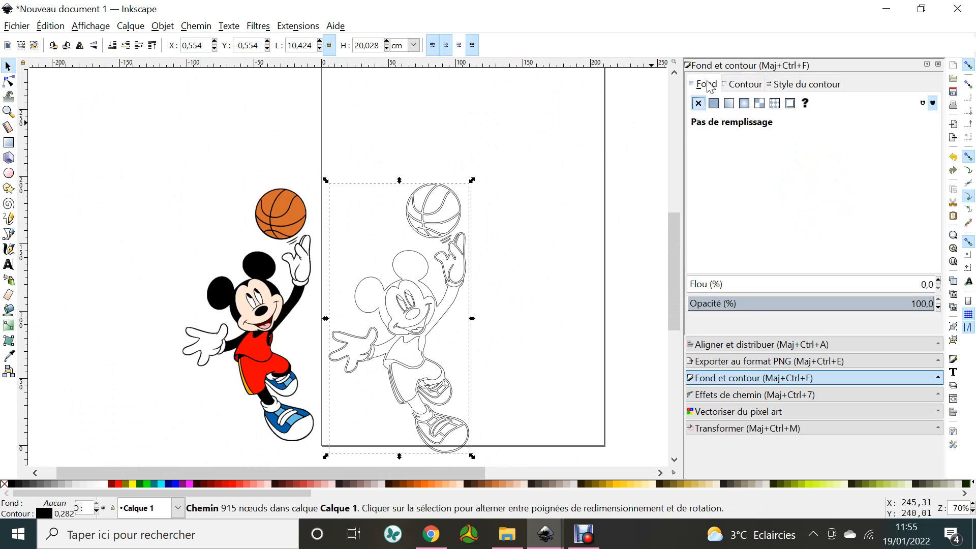
left_click(714, 103)
left_click(744, 84)
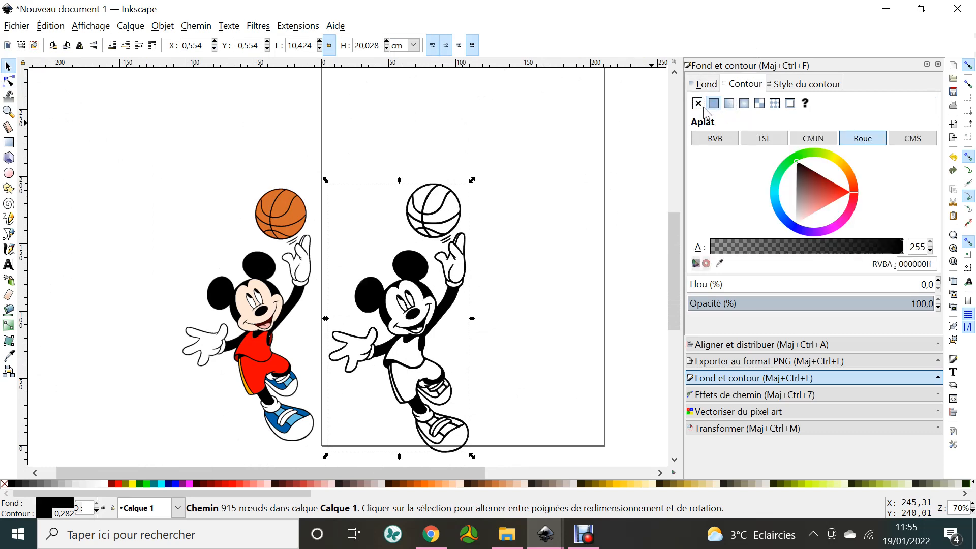
left_click(699, 103)
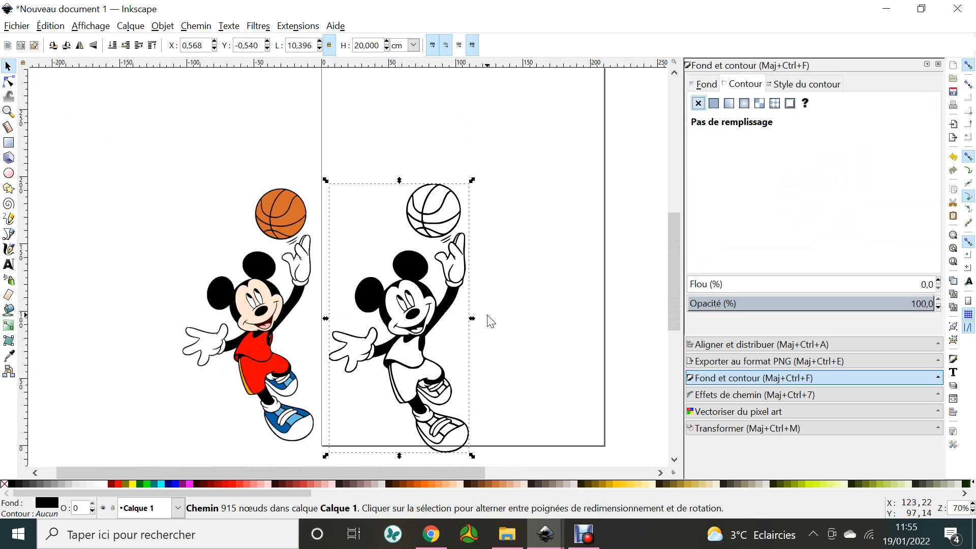
Move the black Mickey path further onto the page, to about X 2.59 cm and Y 0.18 cm
scroll(489, 318, "up", 2)
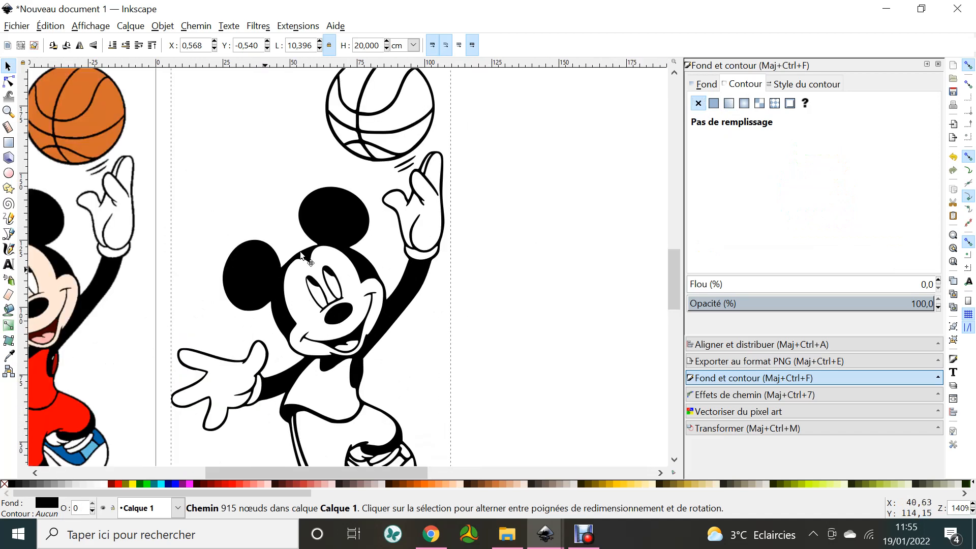
left_click_drag(276, 285, 332, 264)
scroll(321, 248, "down", 2)
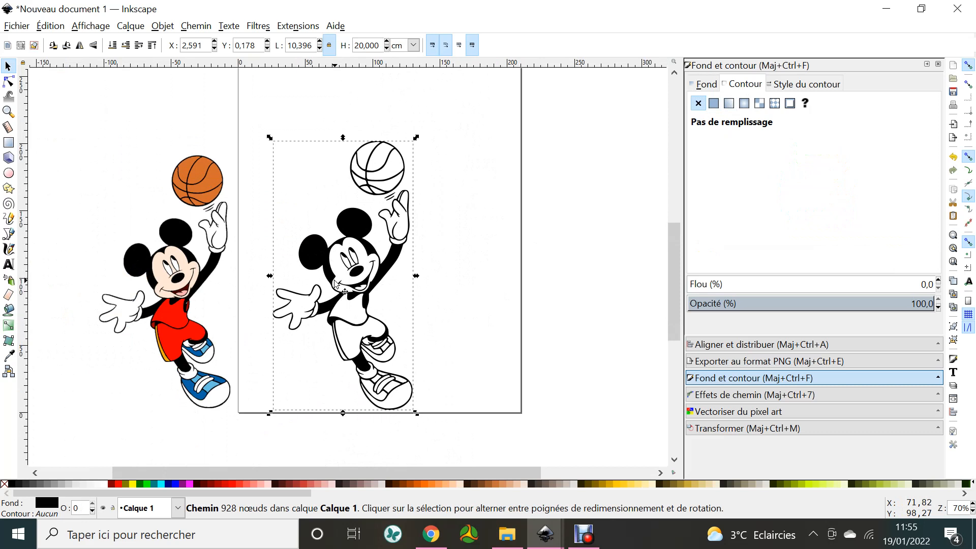
Paste a copy of the black Mickey path and place it beside the original at about X 14.34 cm, Y 0.28 cm
key("ctrl")
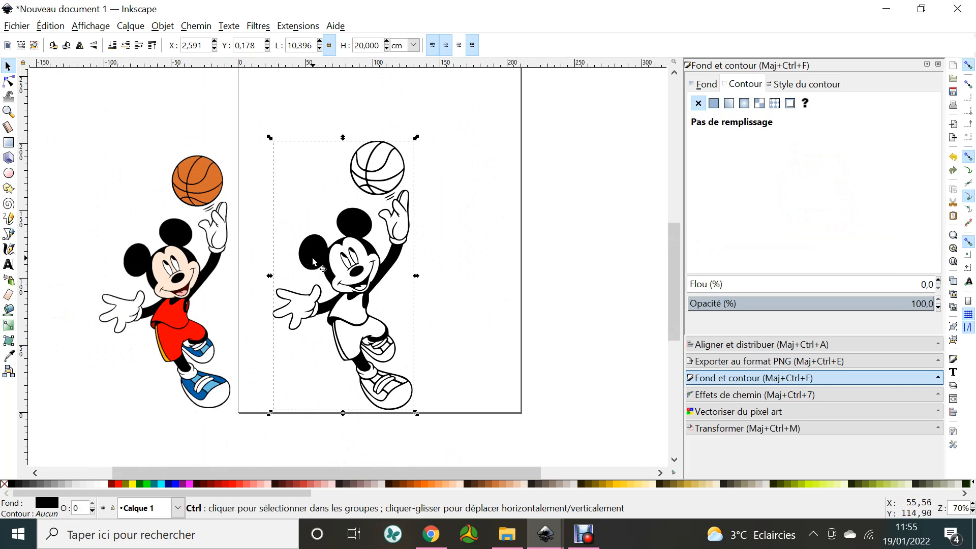
key("ctrl+v")
left_click_drag(299, 238, 460, 262)
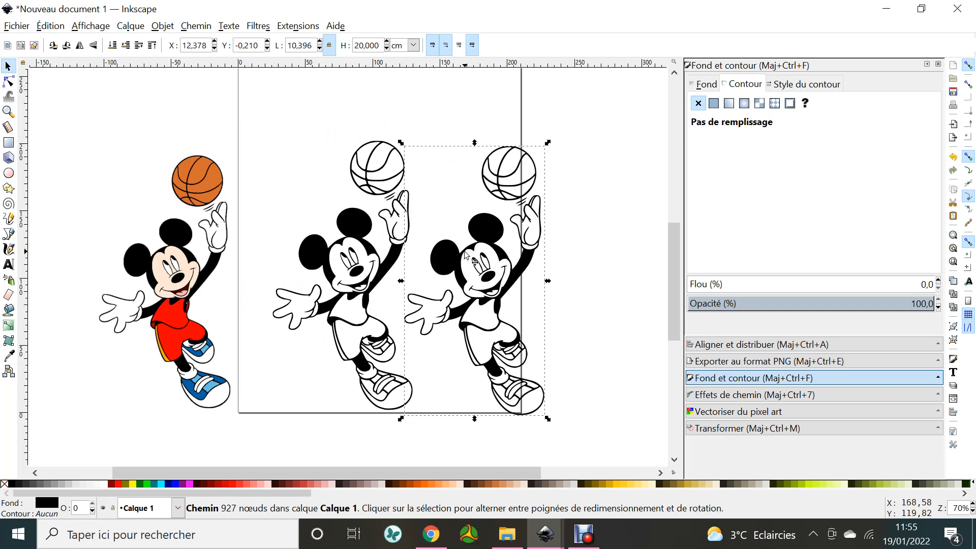
left_click_drag(465, 253, 491, 246)
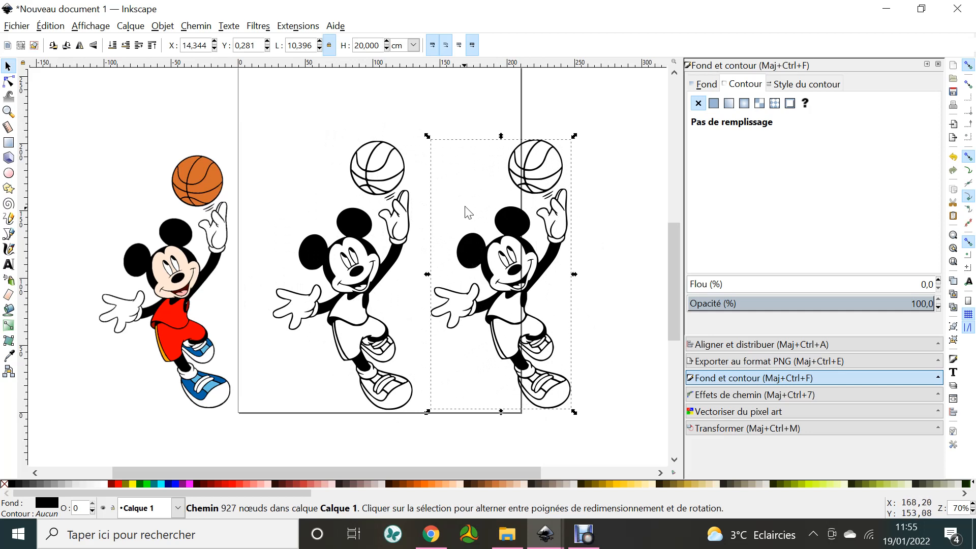
Break the copied Mickey path apart into separate paths and select all of its pieces
left_click(196, 26)
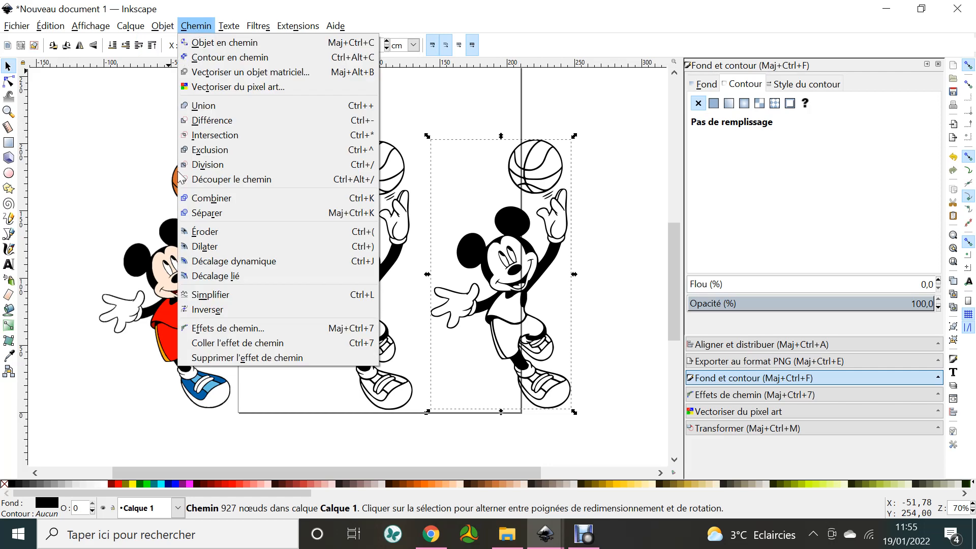
left_click(211, 213)
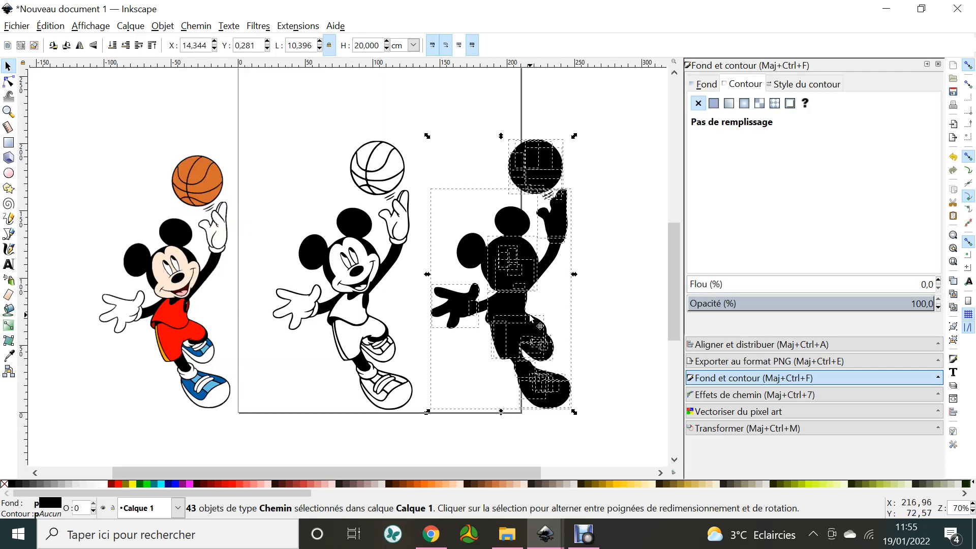
left_click(601, 404)
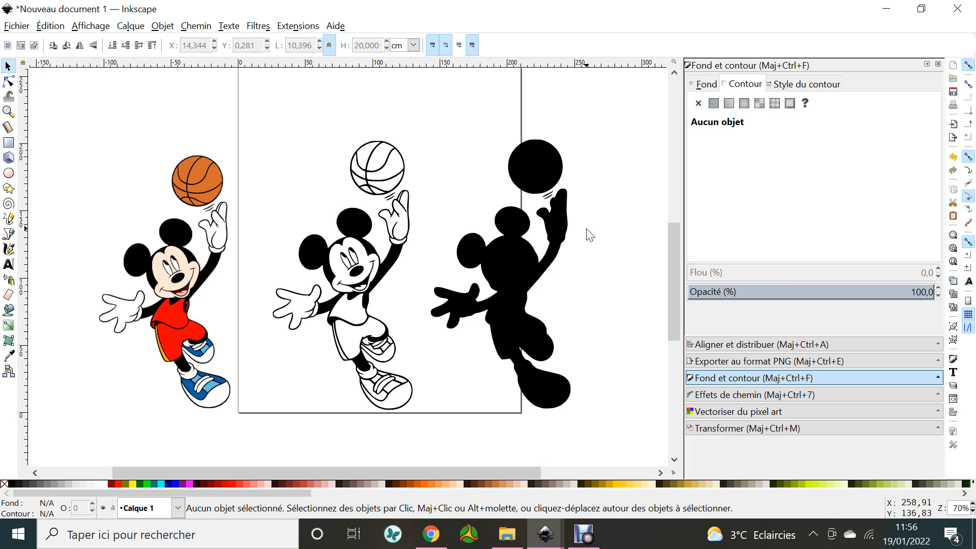
left_click_drag(416, 113, 616, 433)
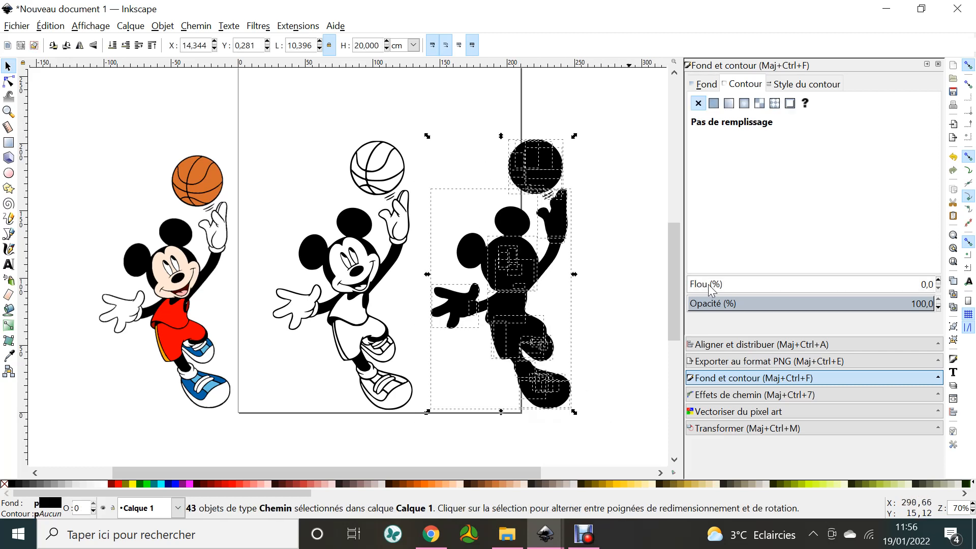
Give all separated pieces of the Mickey copy a flat black stroke and remove their fill
left_click(714, 103)
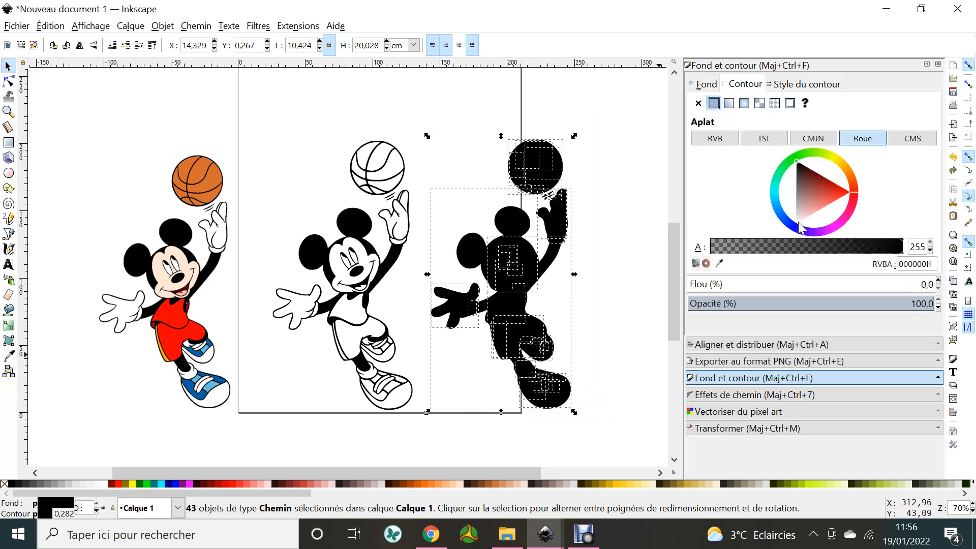
left_click(707, 84)
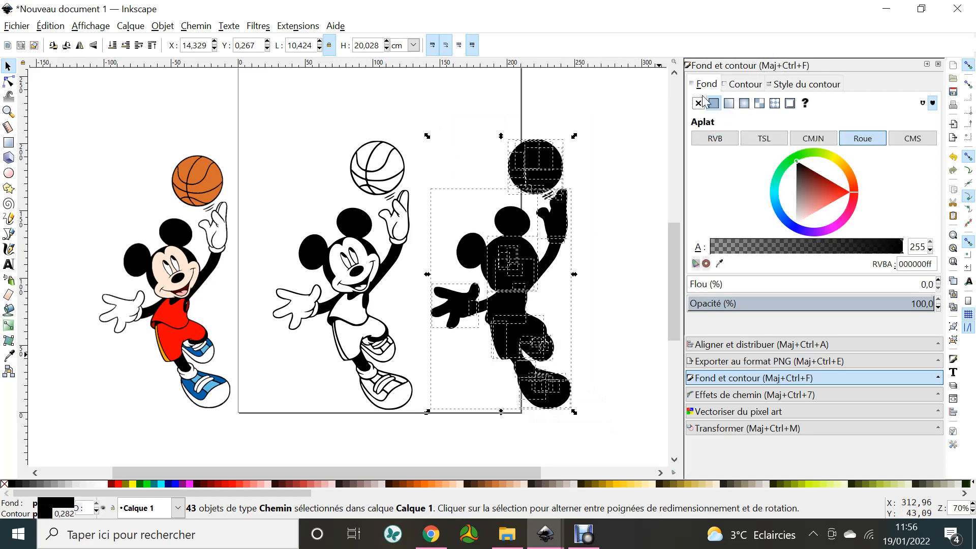
left_click(699, 104)
left_click(601, 301)
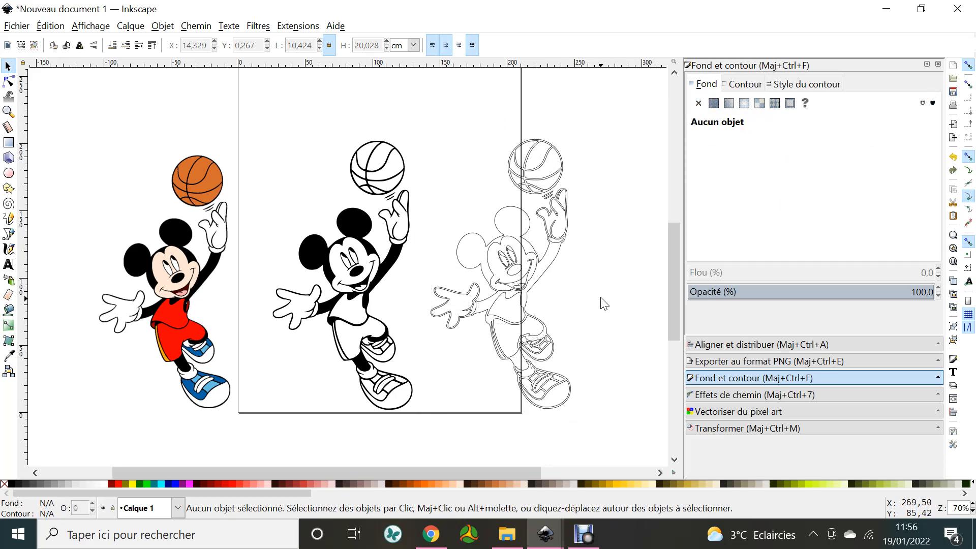
Delete the outer silhouette path around the ears, arms and body of the Mickey copy
scroll(601, 300, "up", 3, "ctrl")
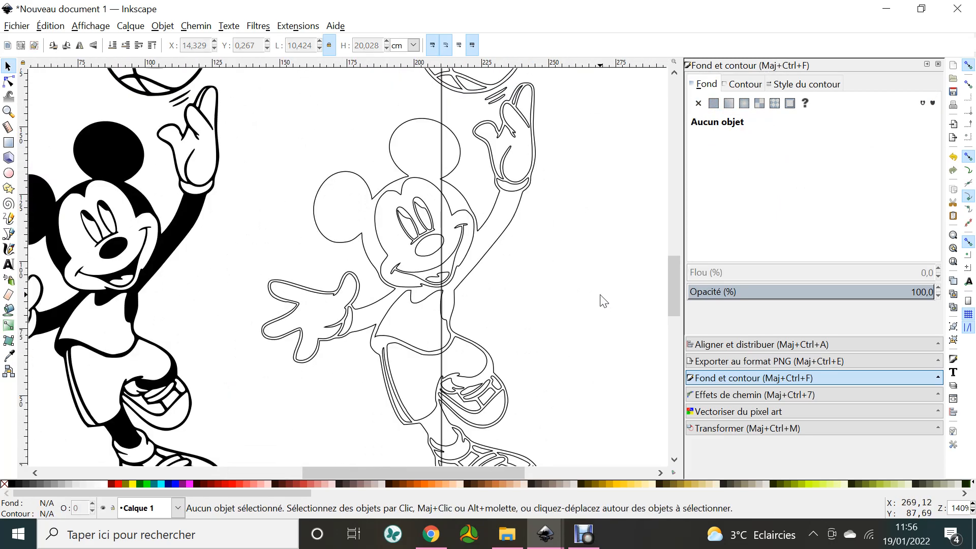
scroll(601, 300, "down", 2)
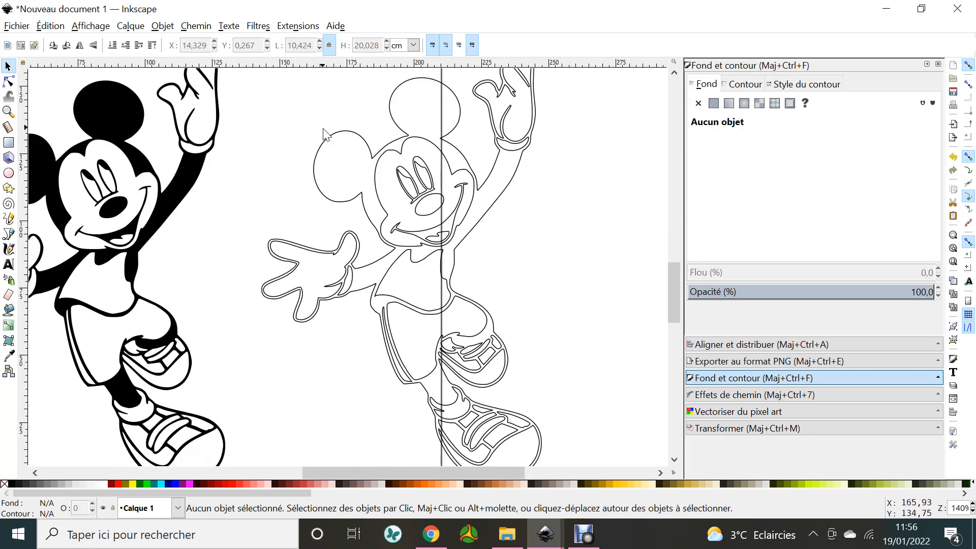
left_click(328, 142)
key("Delete")
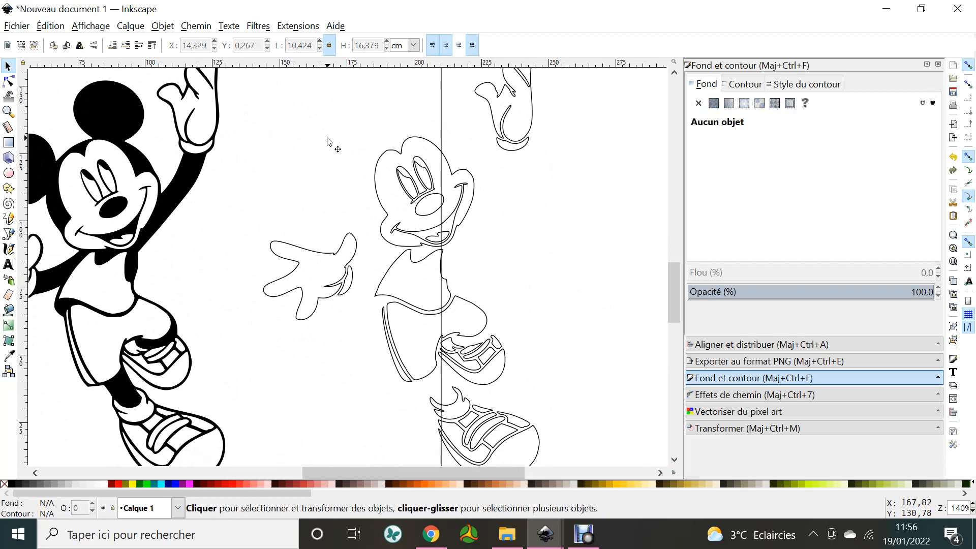
key("minus")
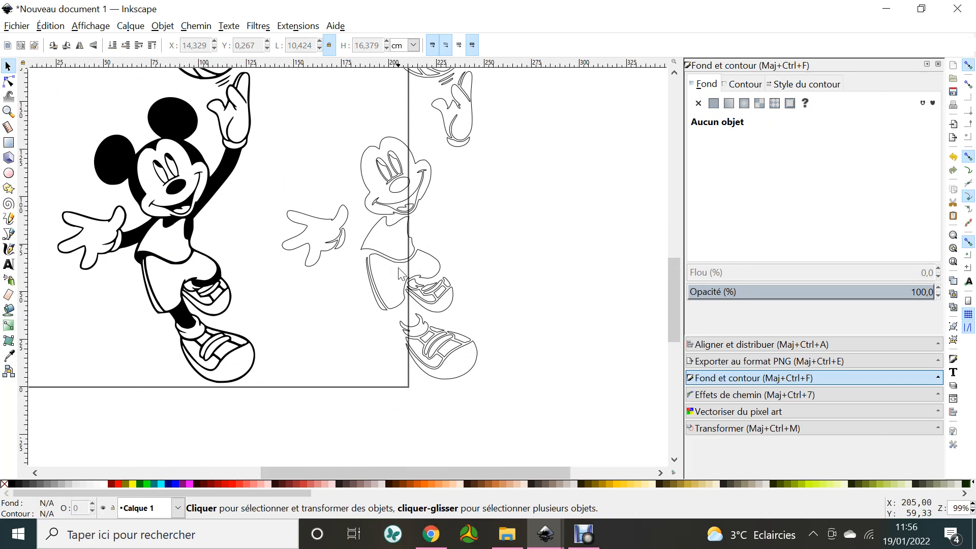
Pull the outer circle off the copied basketball and delete it
left_click(398, 193)
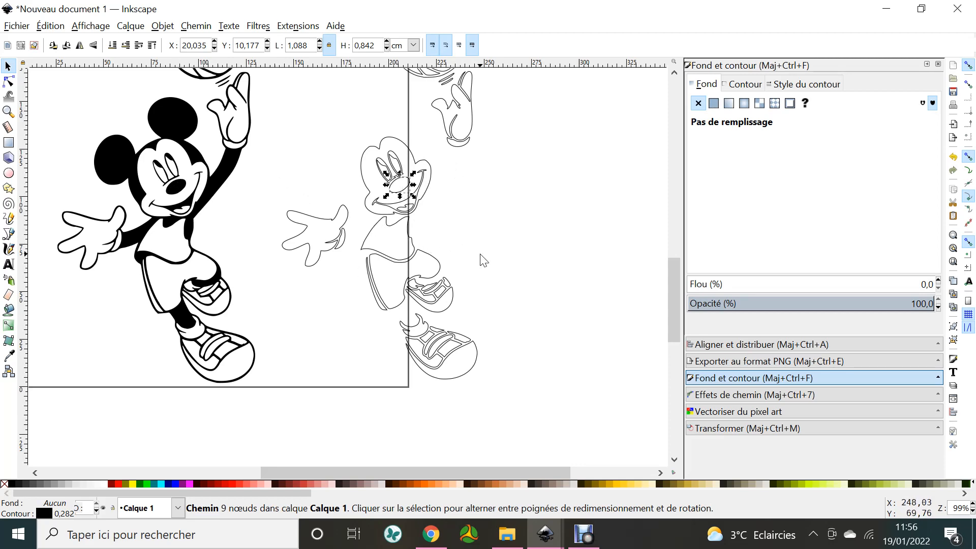
scroll(480, 257, "up", 6)
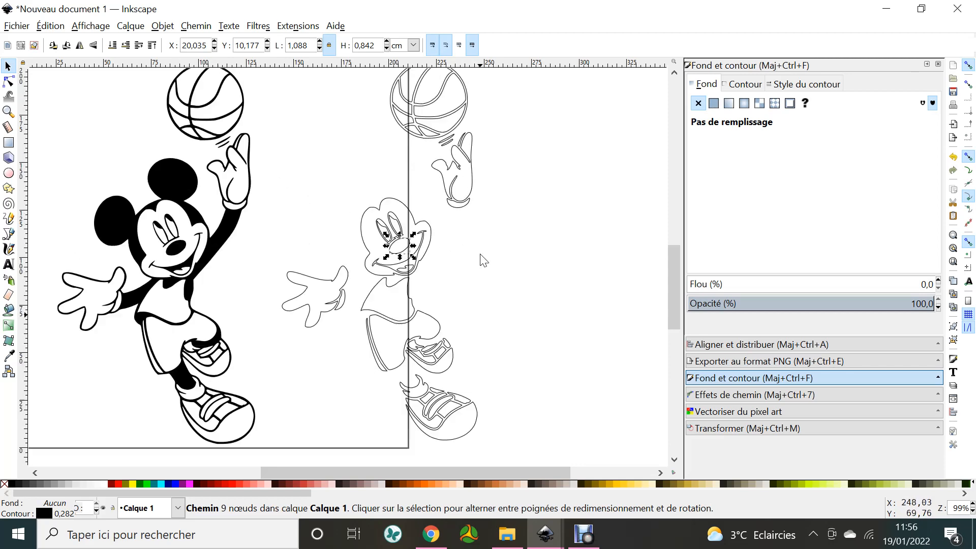
left_click(450, 121)
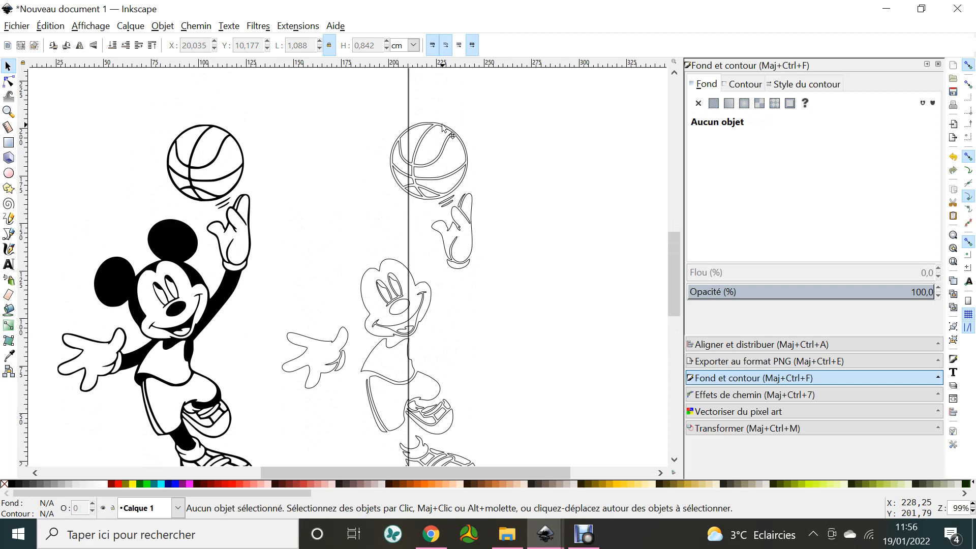
left_click(443, 127)
left_click_drag(443, 126, 584, 133)
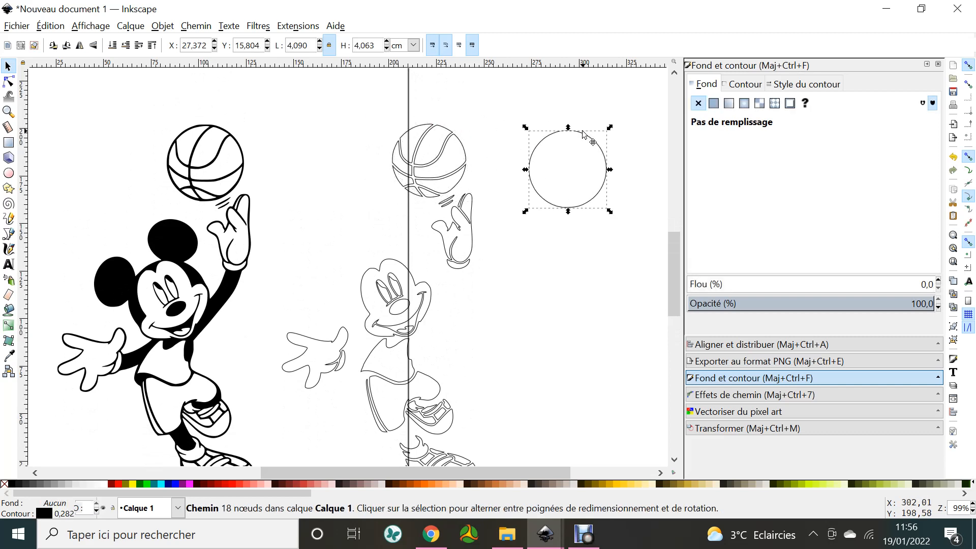
key("Delete")
Select all the inner pieces of the copied basketball and unite them into one path with Union
left_click_drag(354, 94, 491, 199)
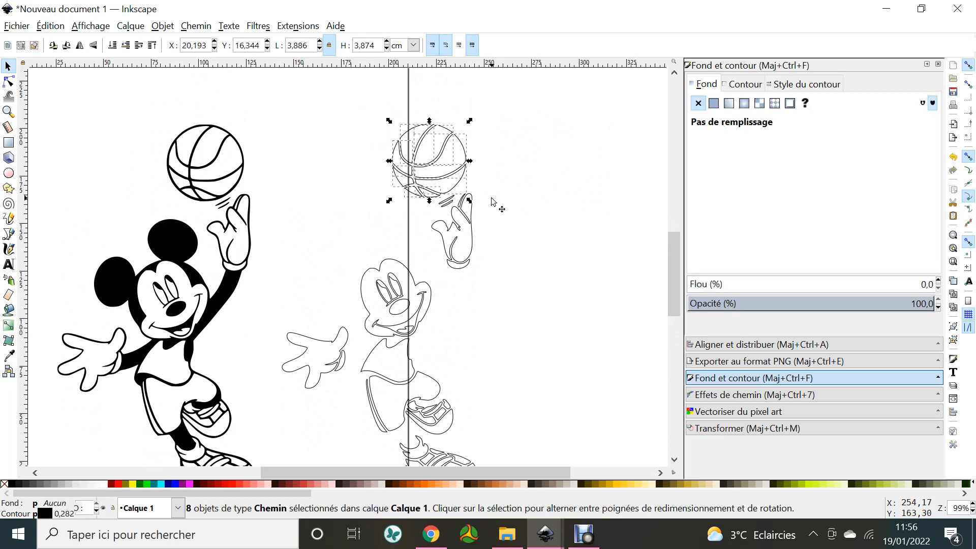
left_click(198, 28)
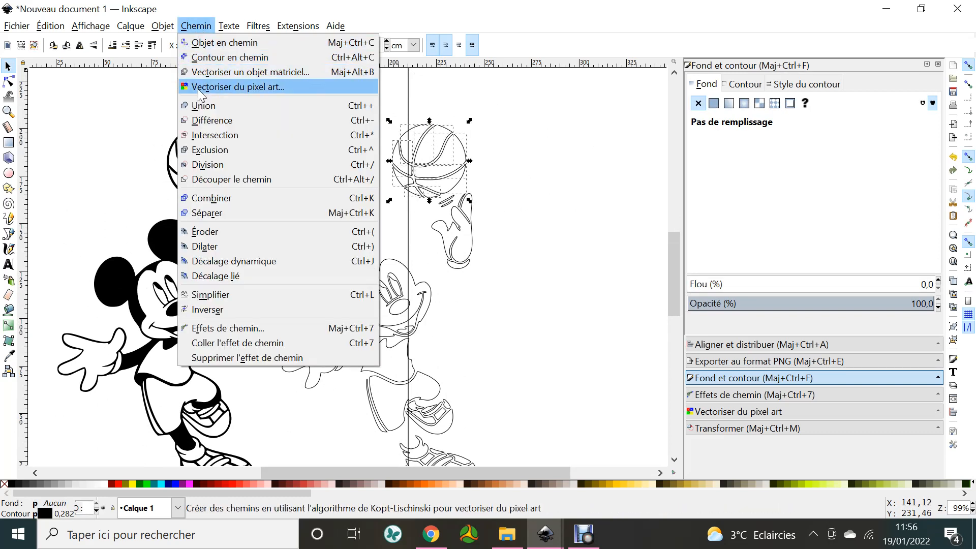
left_click(204, 107)
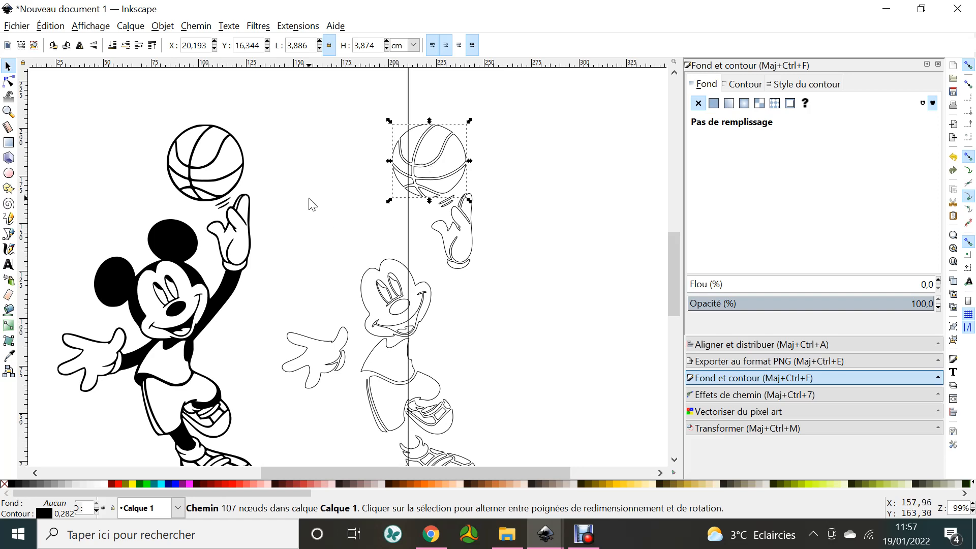
Move the colour Mickey image closer to the black Mickey path, to about X -6.45 cm, Y 1.16 cm
scroll(312, 204, "down", 2, "ctrl")
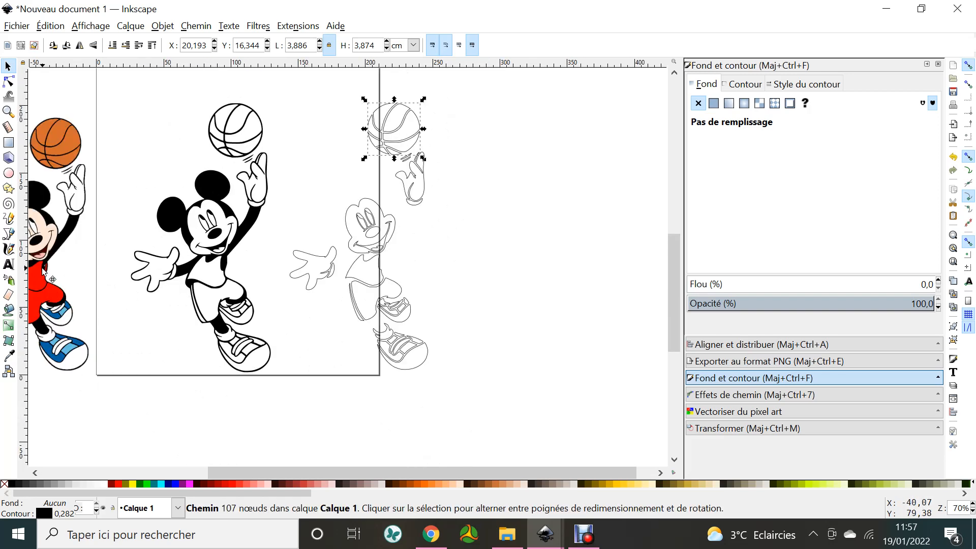
left_click_drag(42, 267, 93, 252)
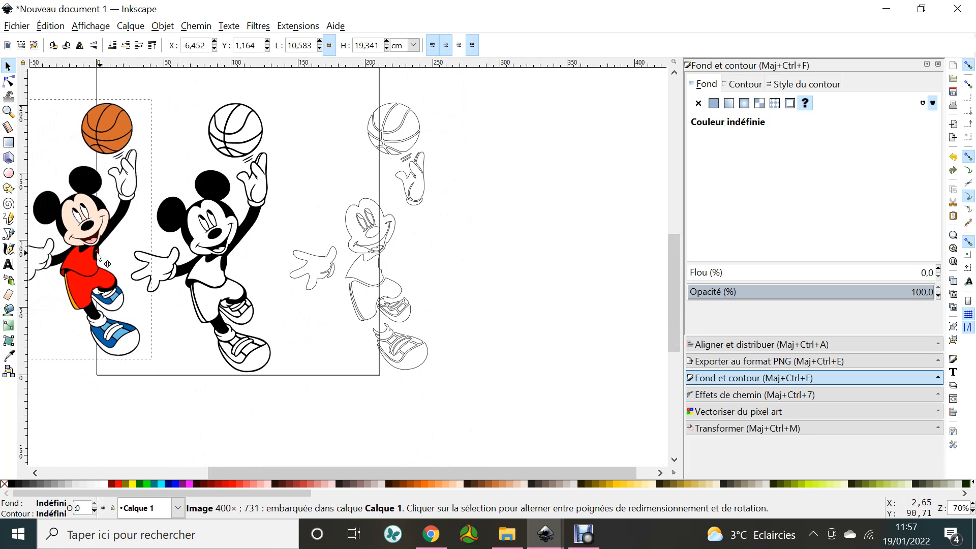
left_click(341, 88)
Remove the united basketball's stroke and give it a flat fill with the orange sampled from the ball in the colour image, d56d2eff
left_click(401, 127)
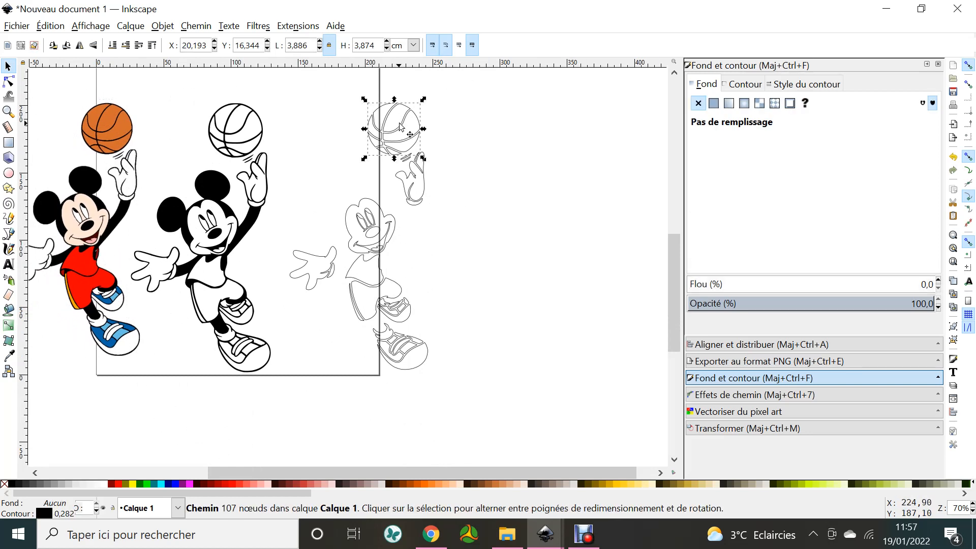
left_click(745, 86)
left_click(698, 104)
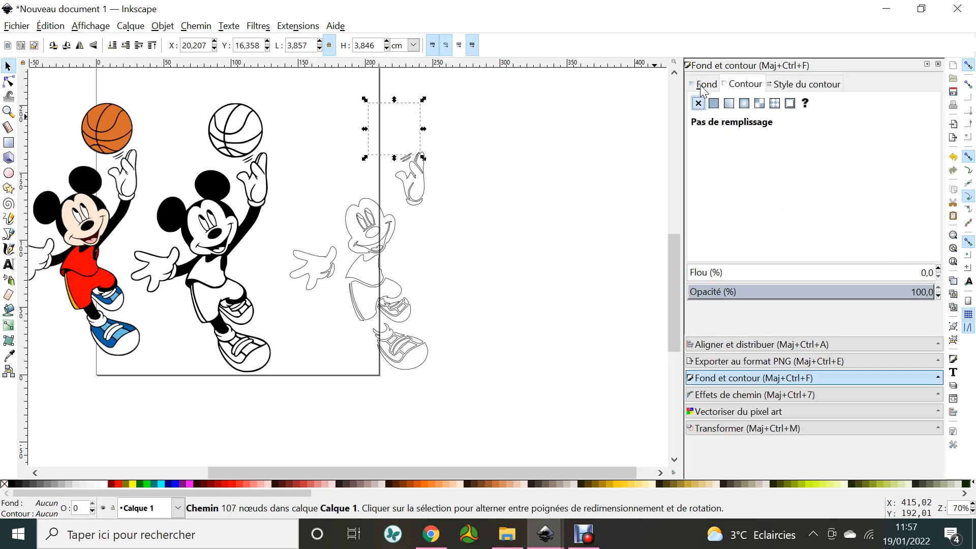
left_click(704, 85)
left_click(715, 104)
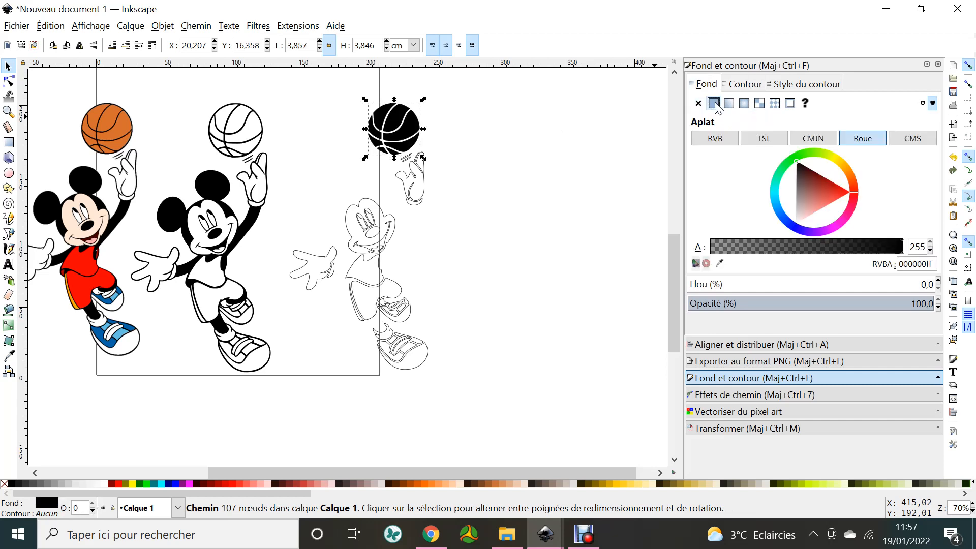
left_click(720, 264)
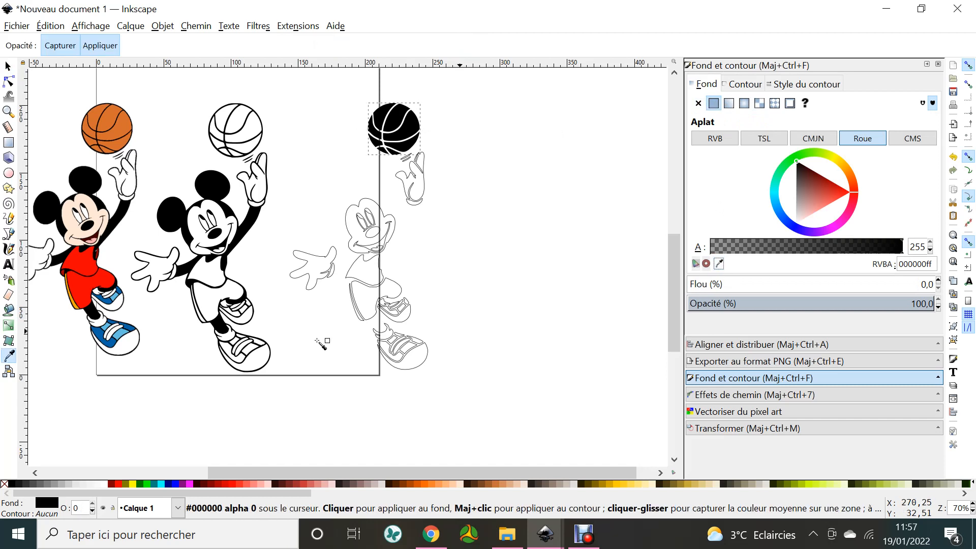
left_click(122, 128)
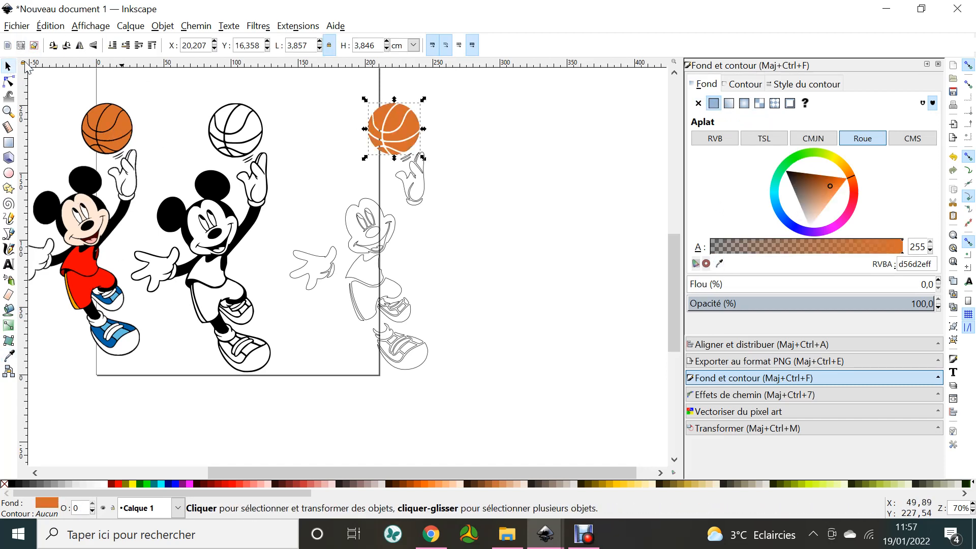
Try the orange basketball pieces over the ball of the black Mickey path and undo the move
left_click_drag(400, 117, 235, 122)
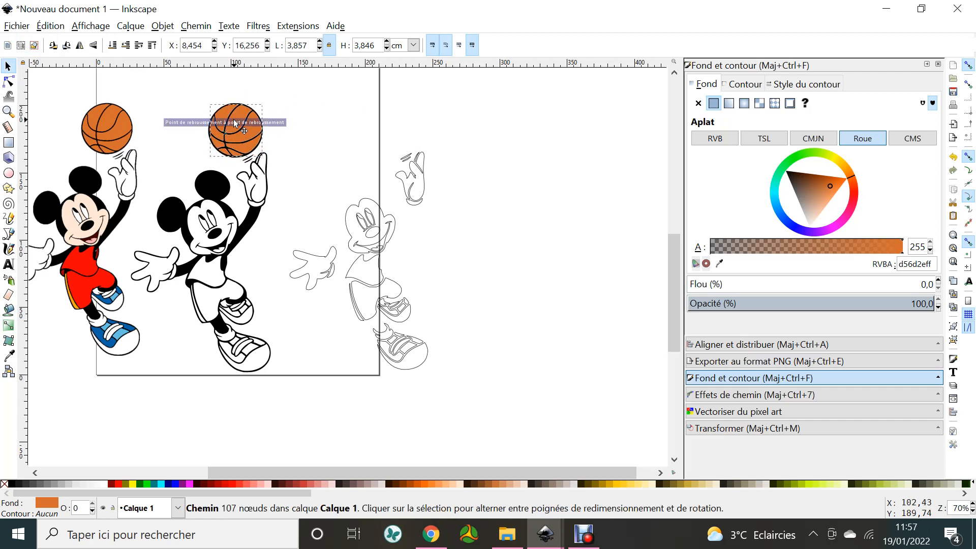
left_click_drag(234, 120, 233, 120)
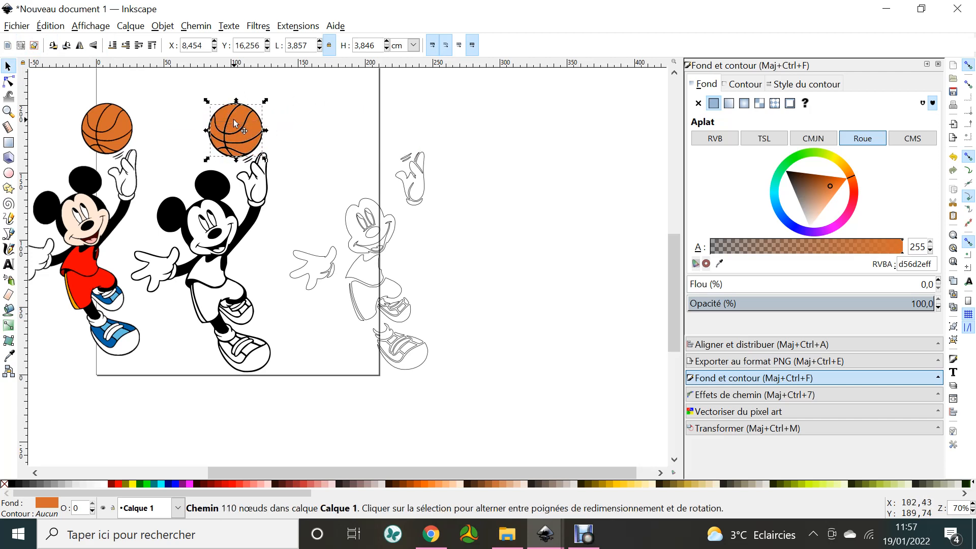
left_click(51, 26)
left_click(56, 37)
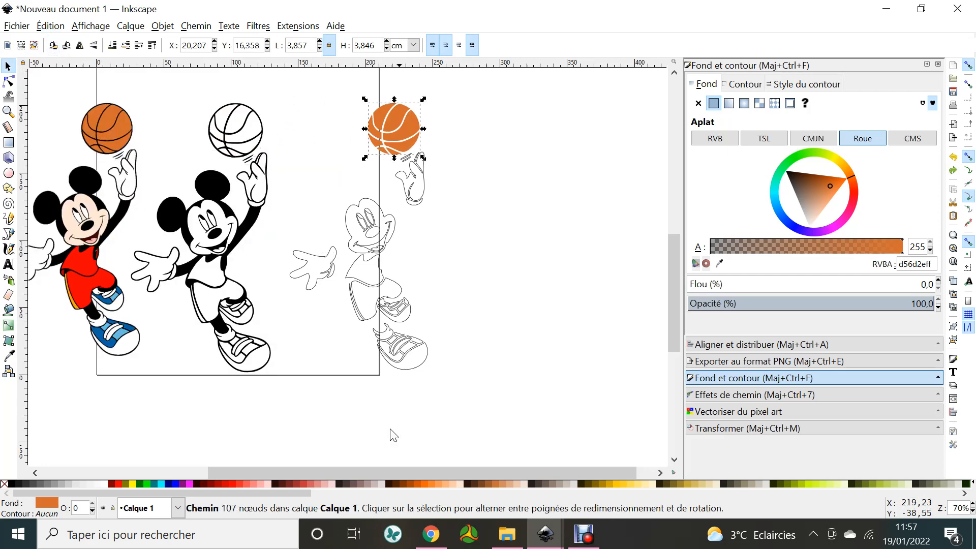
left_click(374, 284)
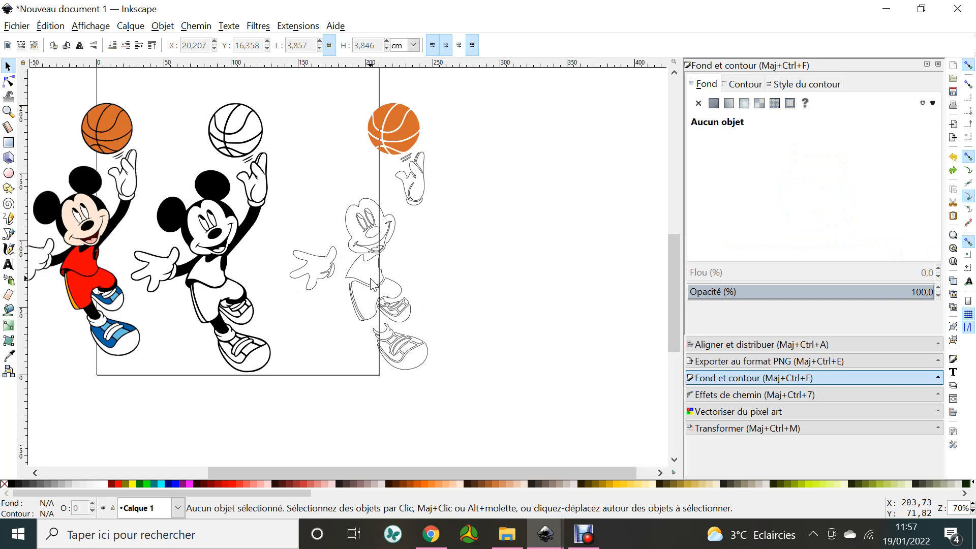
left_click(357, 280)
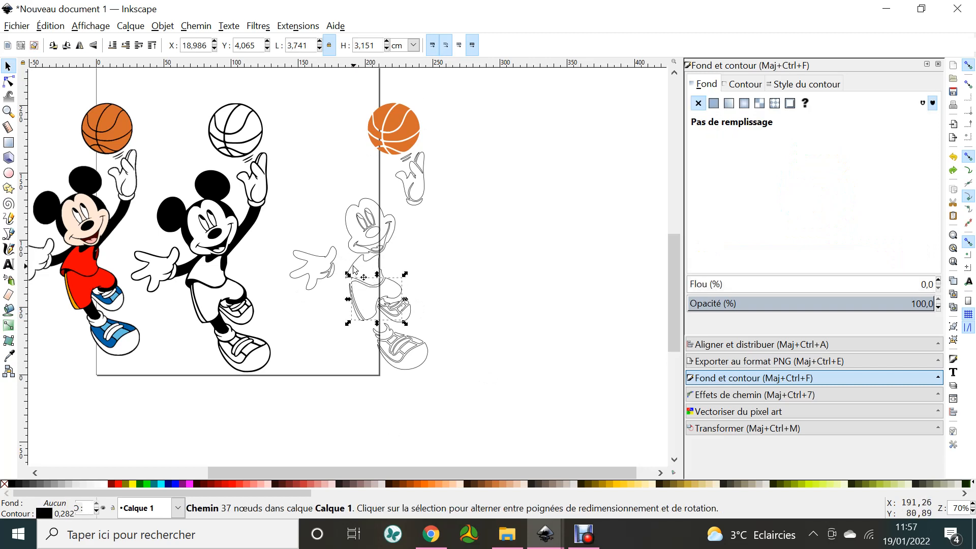
left_click(355, 267)
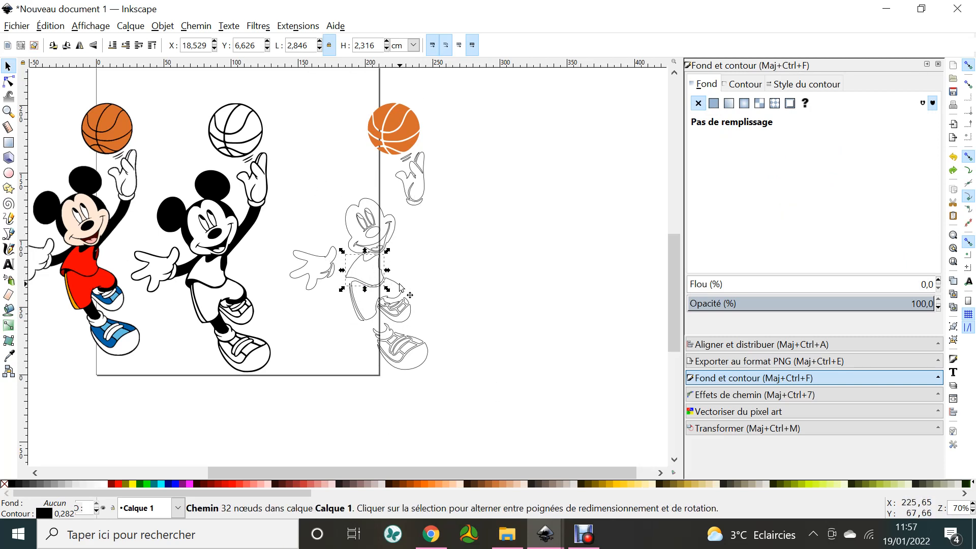
Give the copied Mickey's face path a flat fill with the skin colour sampled from the face in the colour image, ffe7d6ff
scroll(401, 288, "up", 3)
scroll(402, 285, "up", 5)
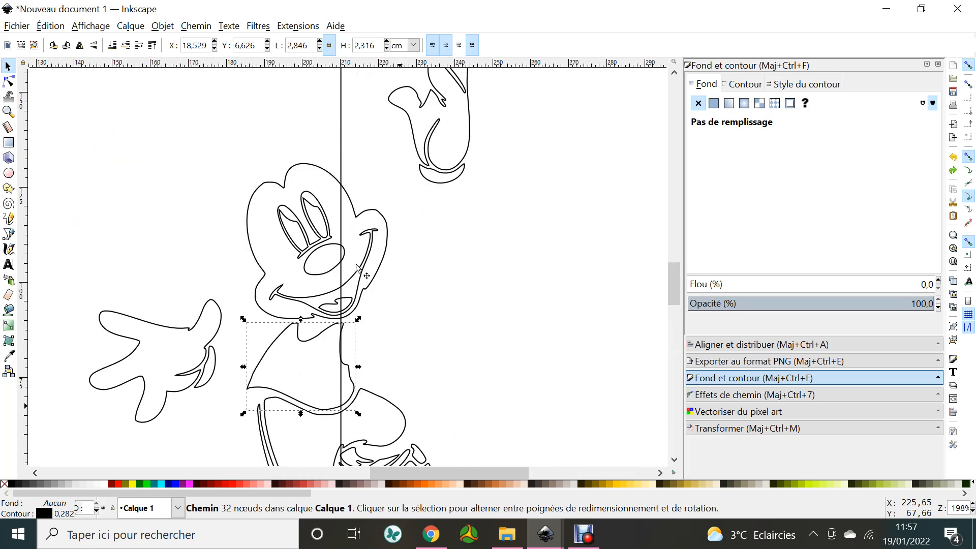
left_click(254, 194)
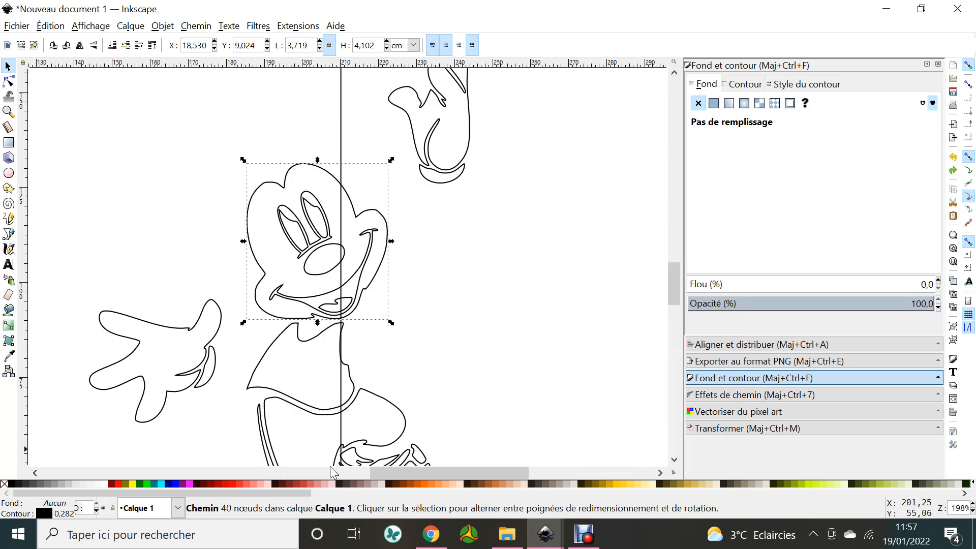
left_click_drag(422, 476, 361, 455)
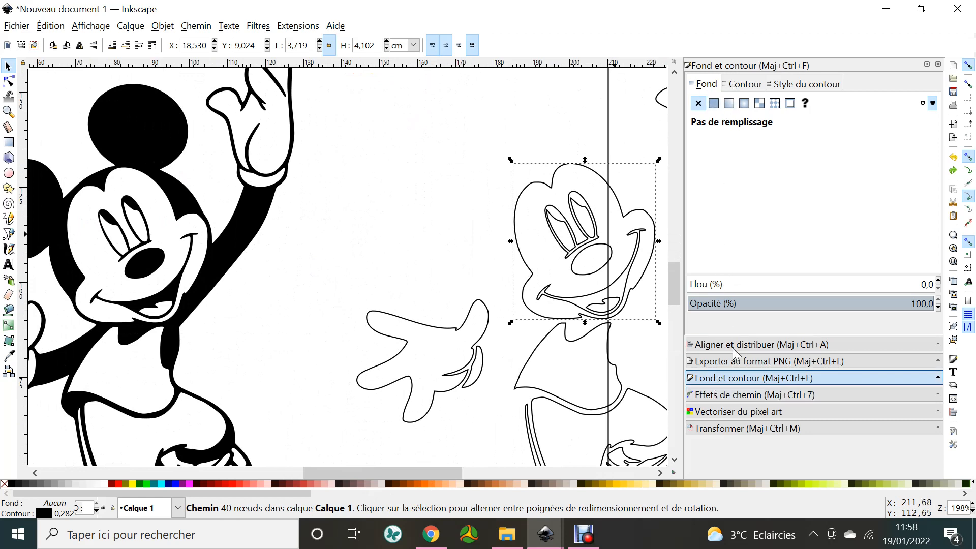
left_click(715, 104)
left_click(719, 264)
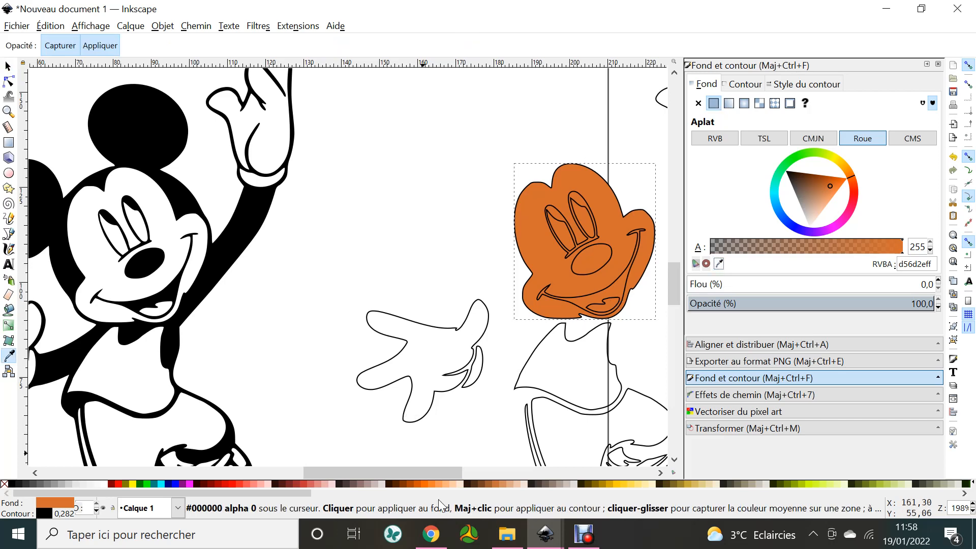
left_click_drag(441, 469, 369, 469)
left_click(85, 206)
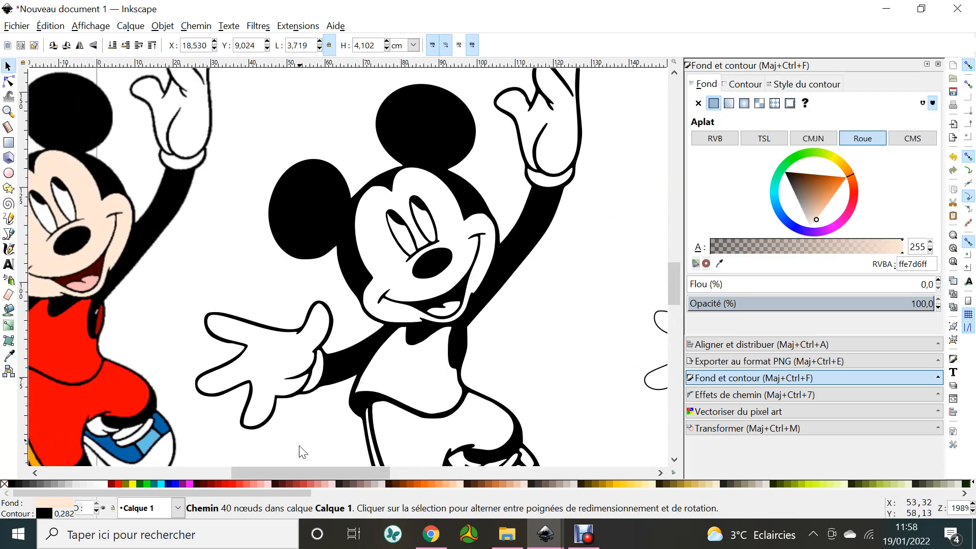
left_click_drag(298, 472, 429, 469)
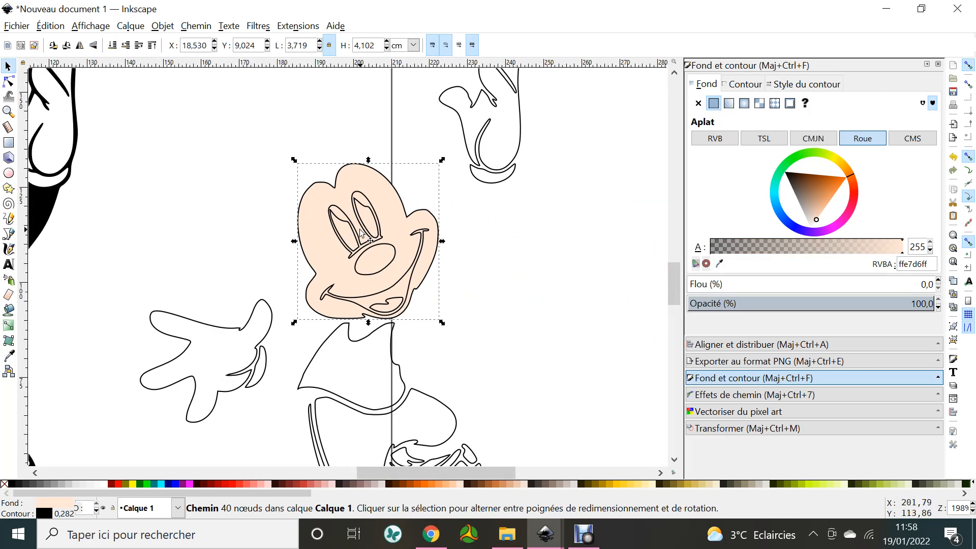
scroll(360, 233, "down", 2)
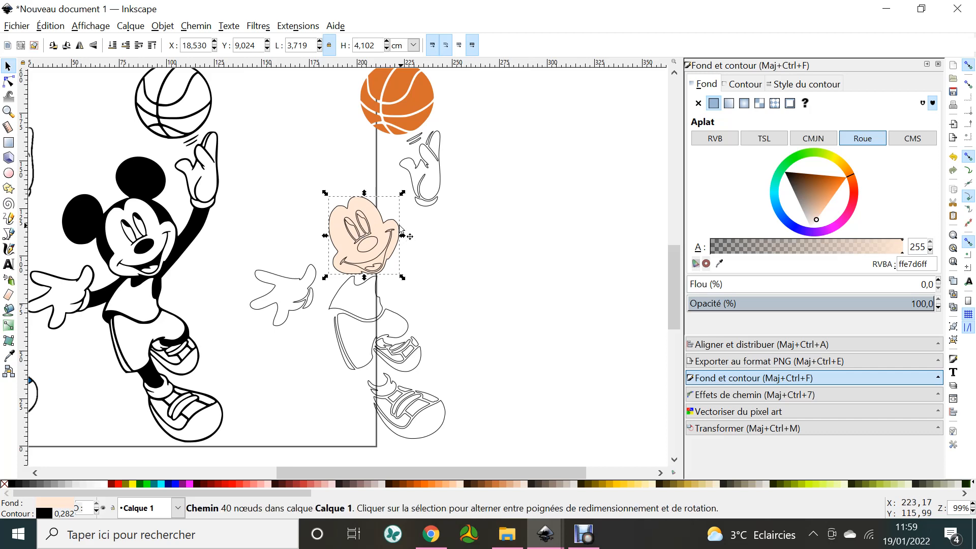
left_click(450, 252)
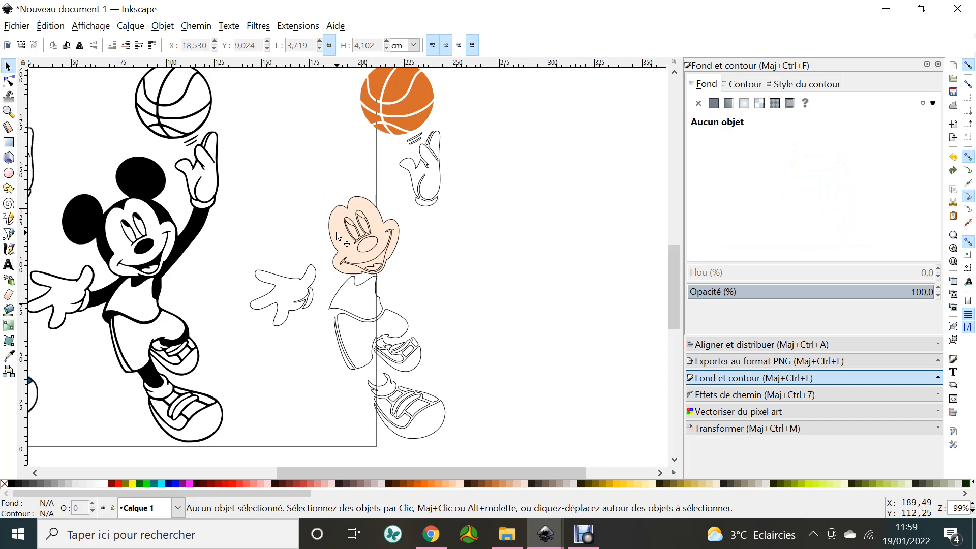
Cut the nose, mouth and eye contours out of the skin-coloured face with the Exclusion path operation
left_click(369, 251)
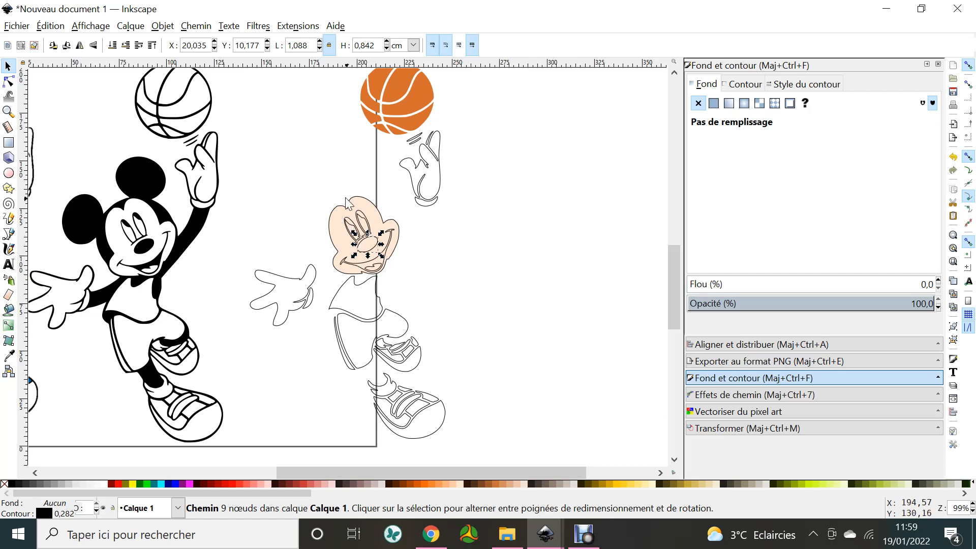
scroll(349, 219, "up", 4, "ctrl")
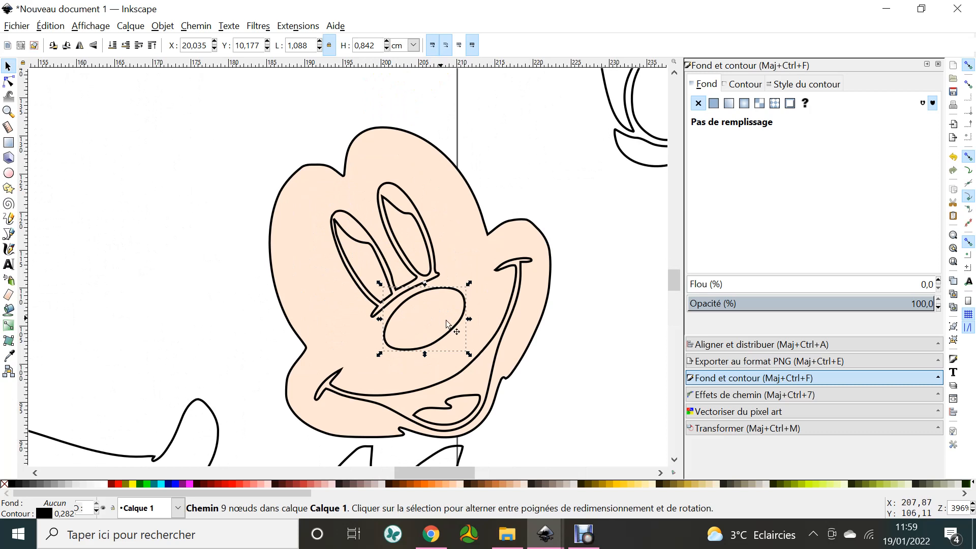
left_click(499, 337, "shift")
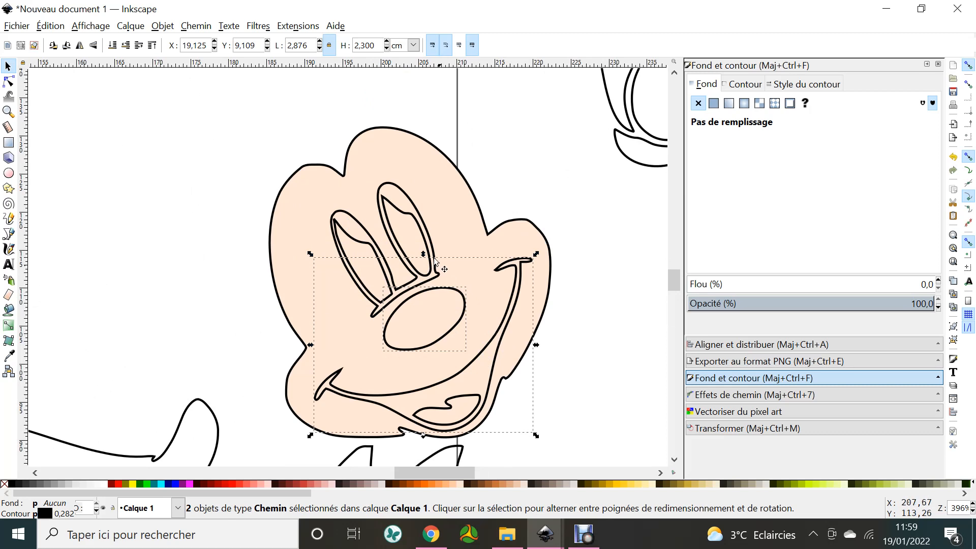
left_click(393, 189, "shift")
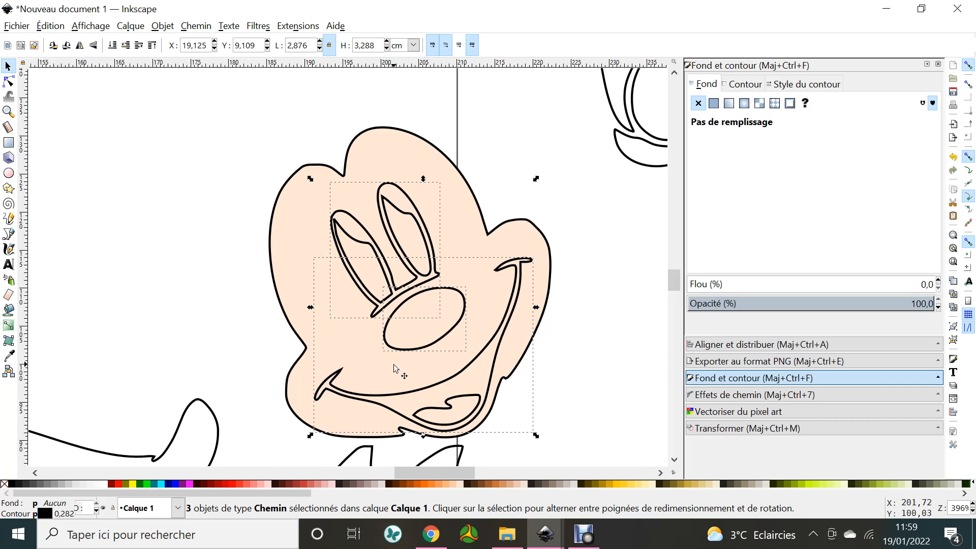
left_click(284, 214, "shift")
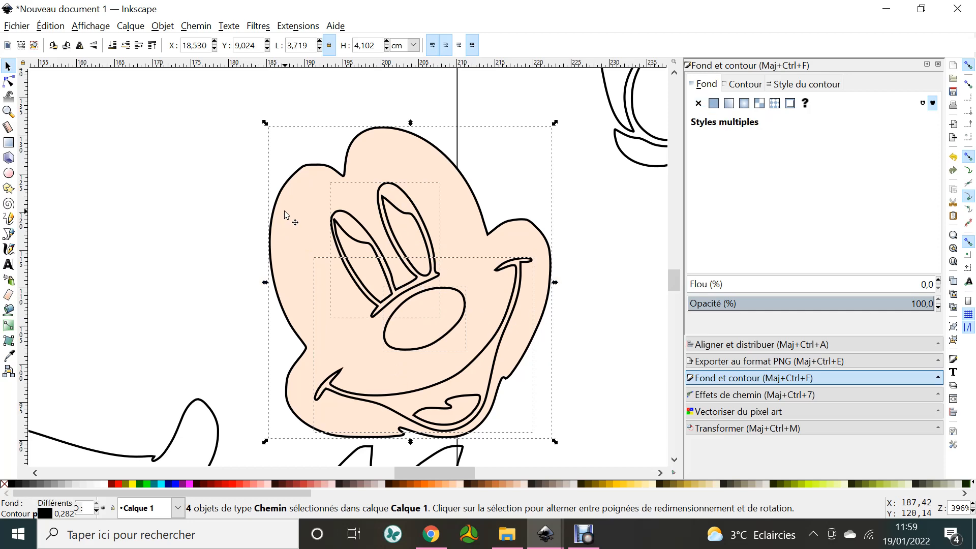
left_click(196, 27)
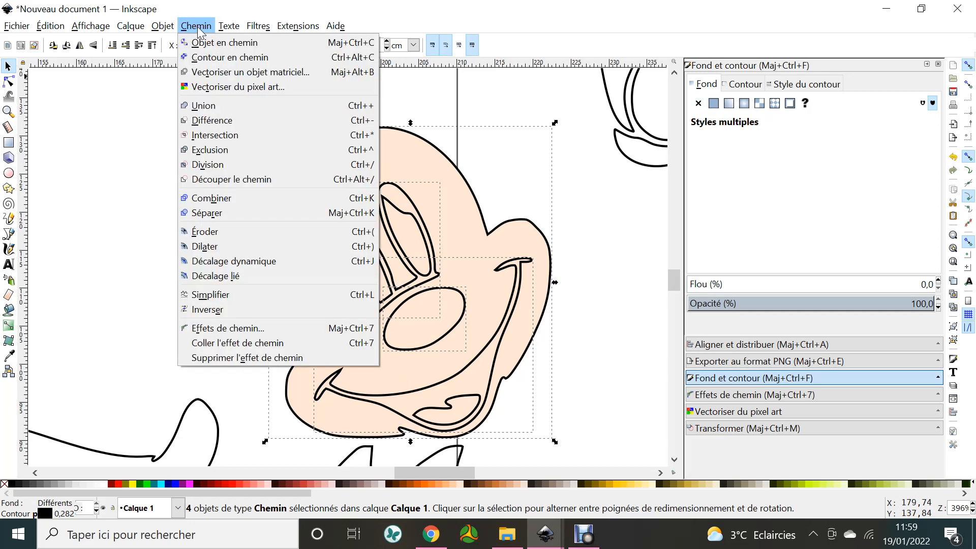
left_click(210, 151)
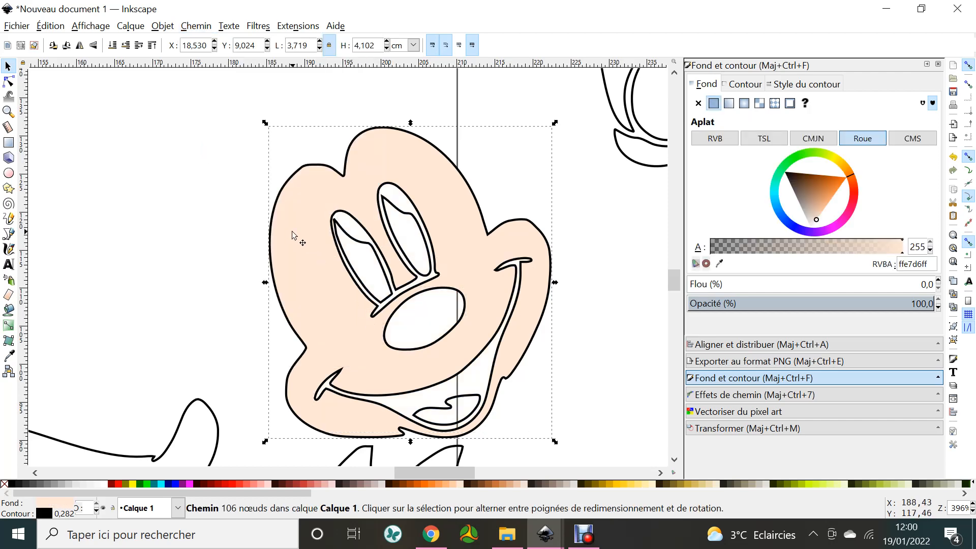
Try moving the cut-out face aside to check its openings and undo the move
left_click_drag(292, 230, 96, 172)
left_click(54, 27)
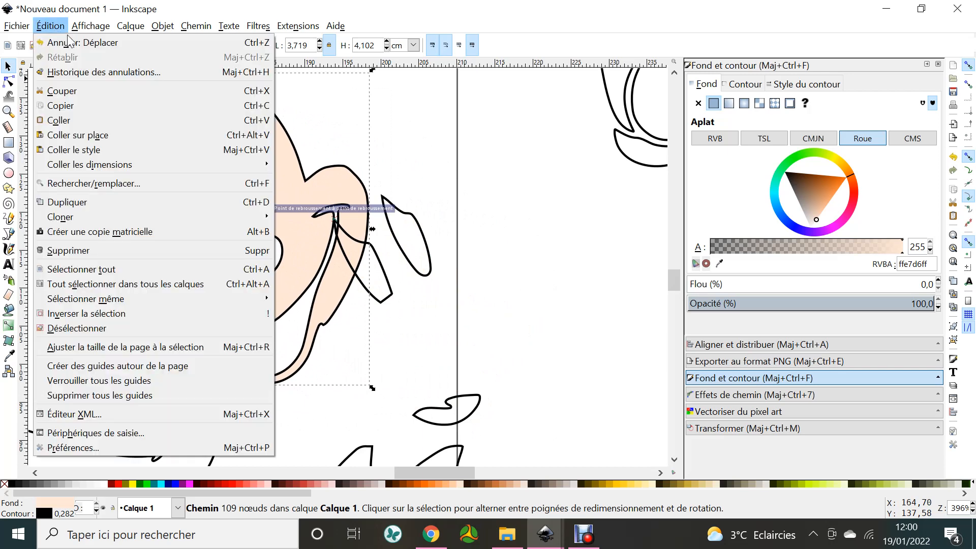
left_click(70, 42)
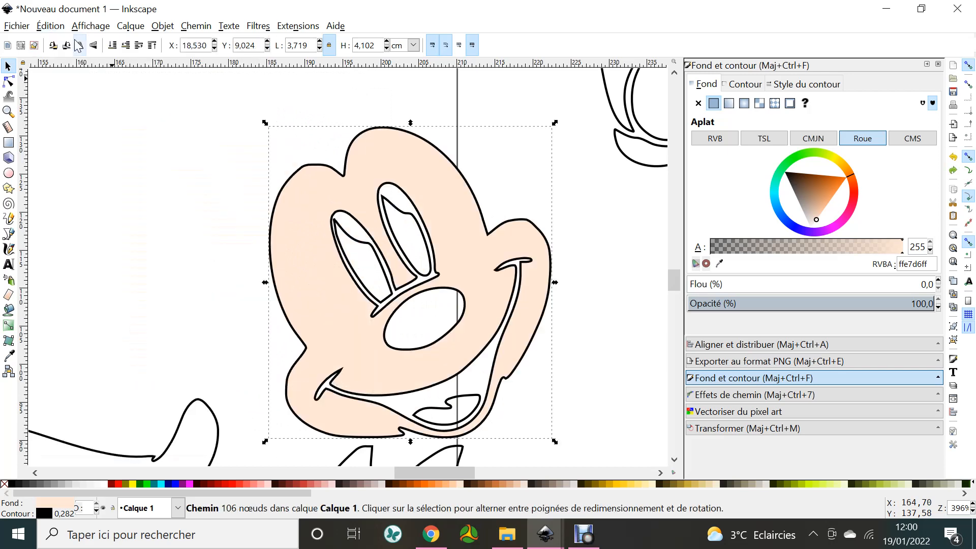
left_click(51, 26)
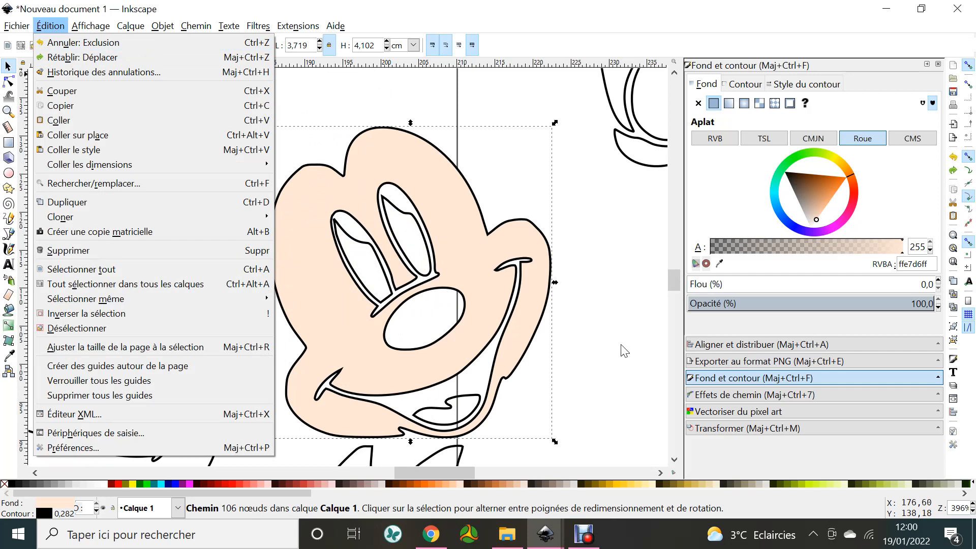
key("Escape")
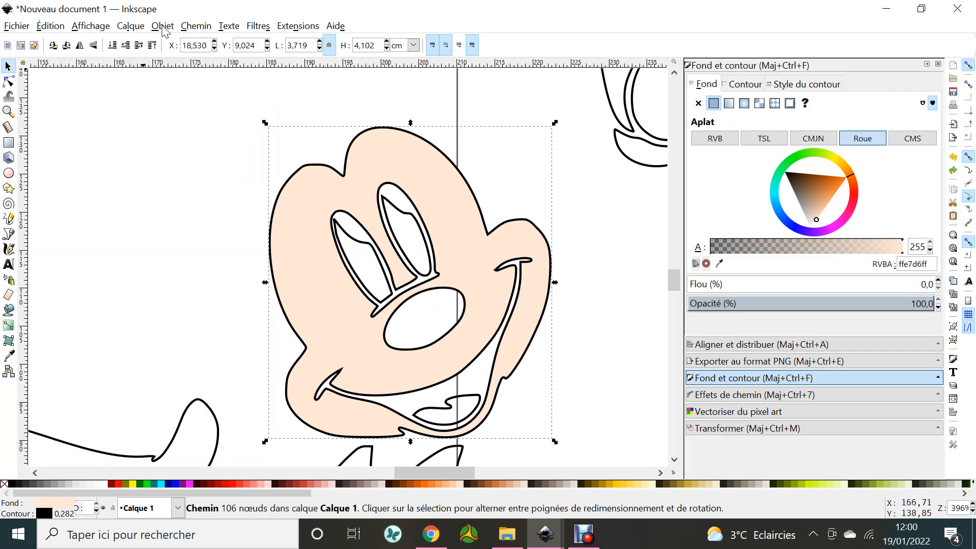
left_click(197, 28)
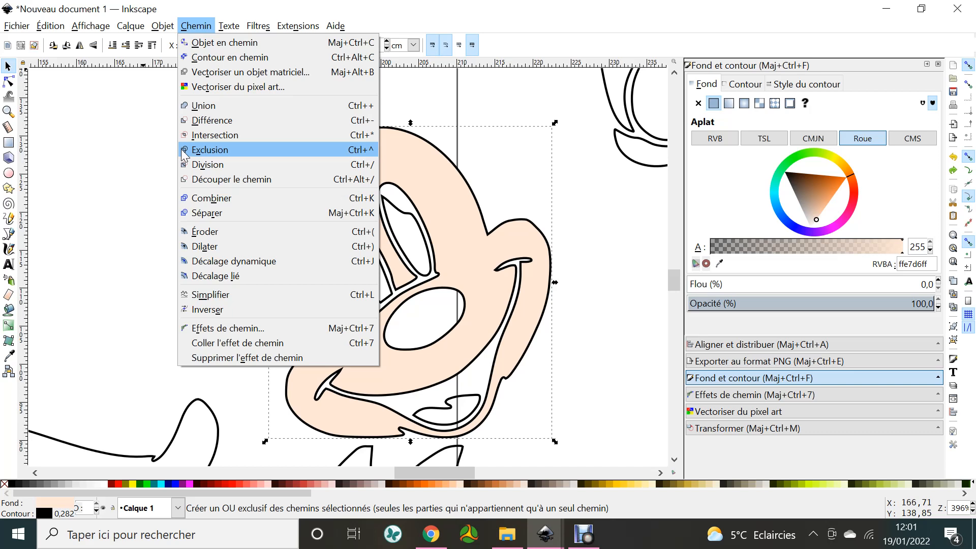
left_click(140, 305)
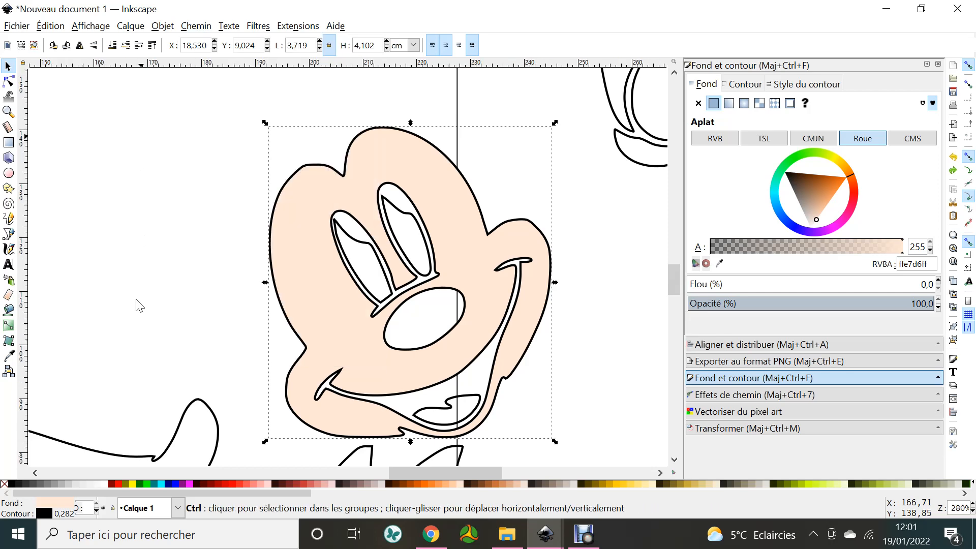
Switch to the Mickey basketball.svg document and place the coloured group over the black Mickey outline
scroll(140, 305, "down", 3)
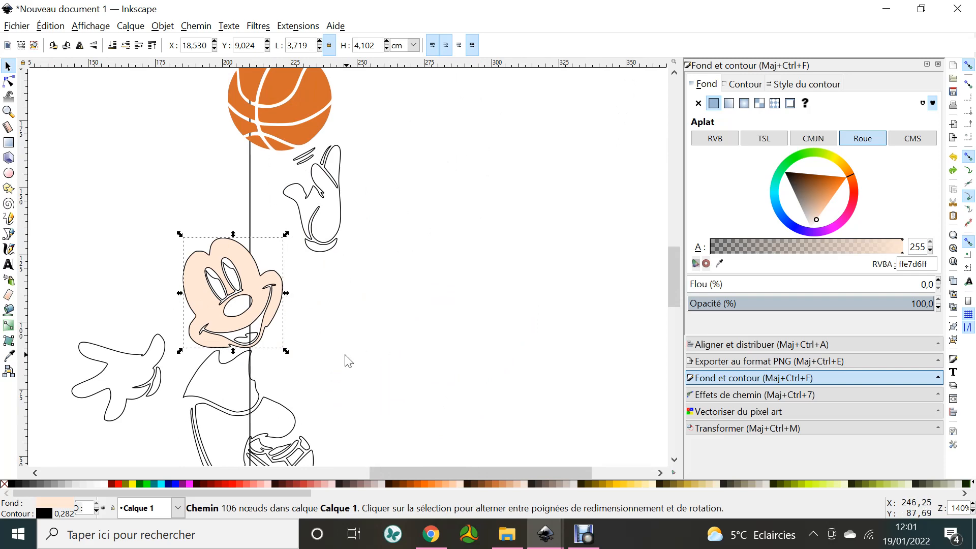
scroll(293, 318, "down", 7)
scroll(291, 318, "up", 1)
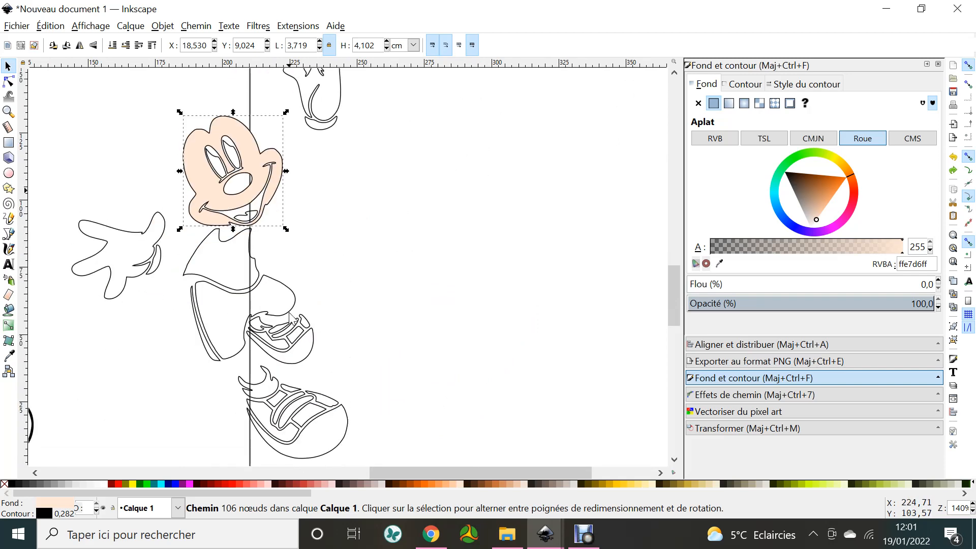
scroll(291, 318, "down", 3)
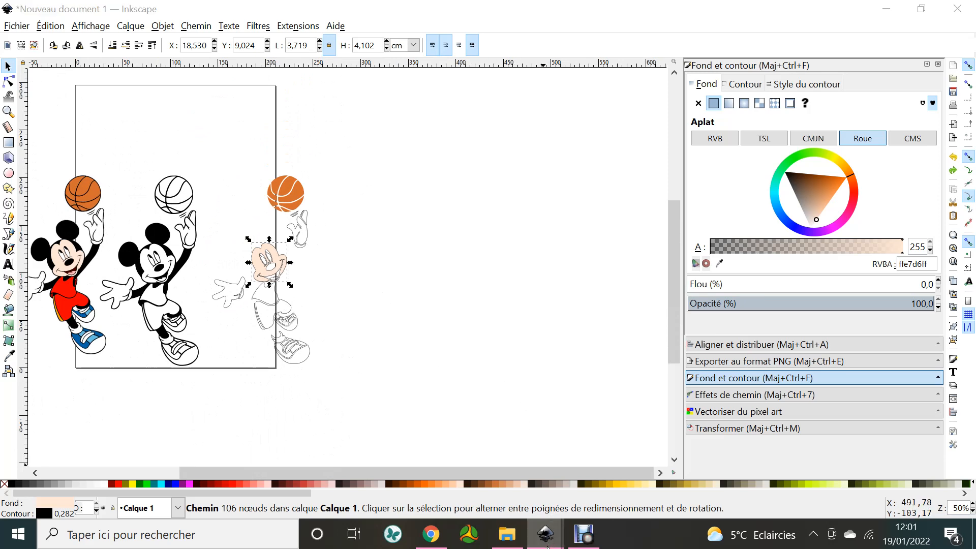
mouse_move(546, 534)
left_click(469, 470)
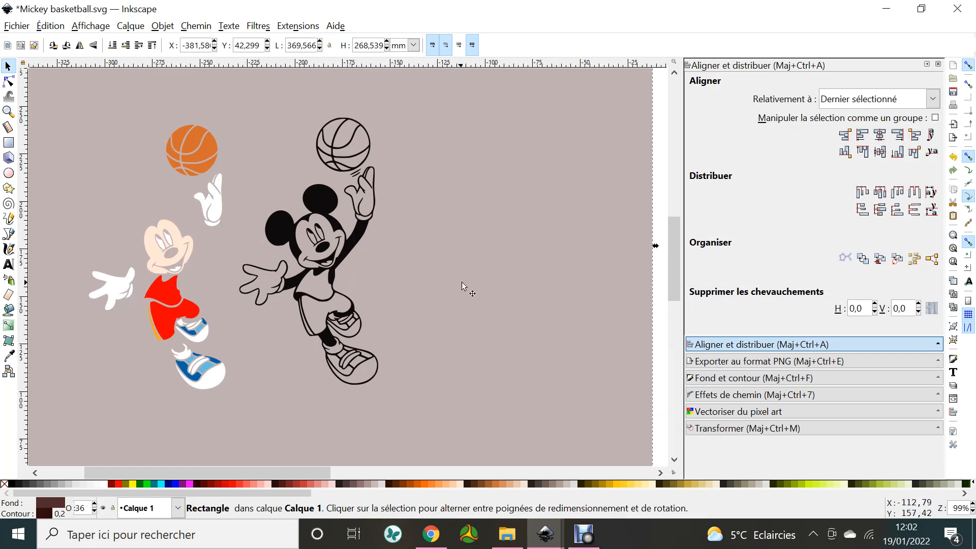
left_click(170, 294)
left_click_drag(170, 294, 319, 292)
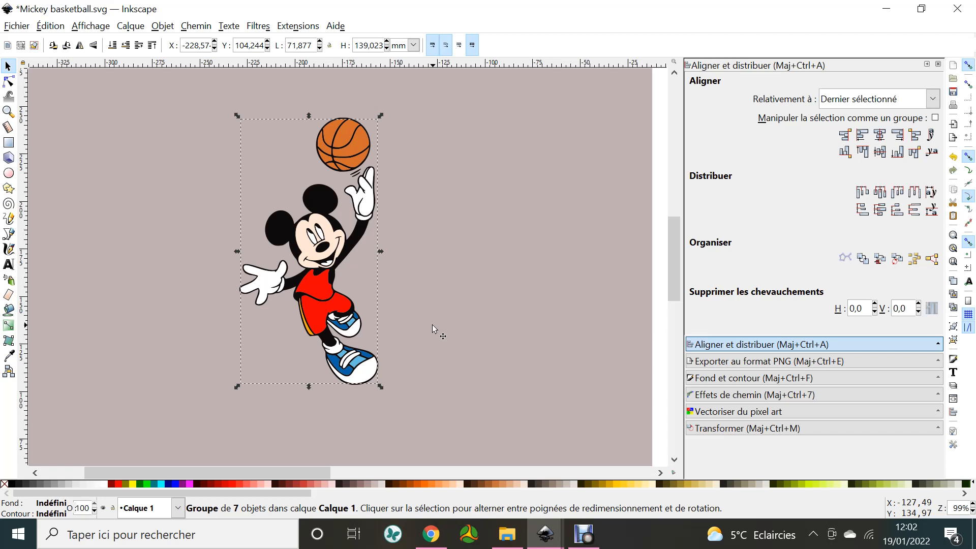
Move the coloured group off the black outline to about X -325.05 mm, Y 117.07 mm and ungroup it
left_click_drag(324, 313, 140, 289)
left_click(163, 25)
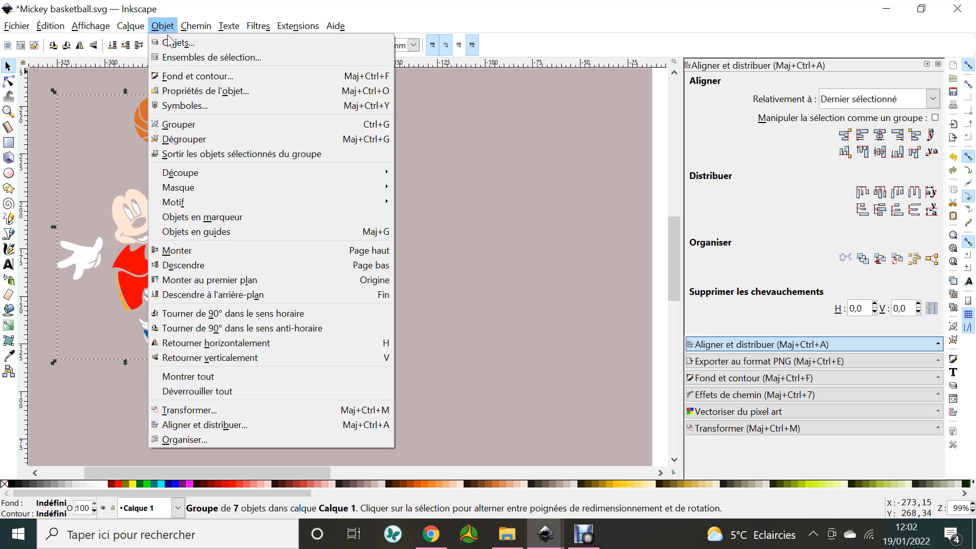
left_click(176, 141)
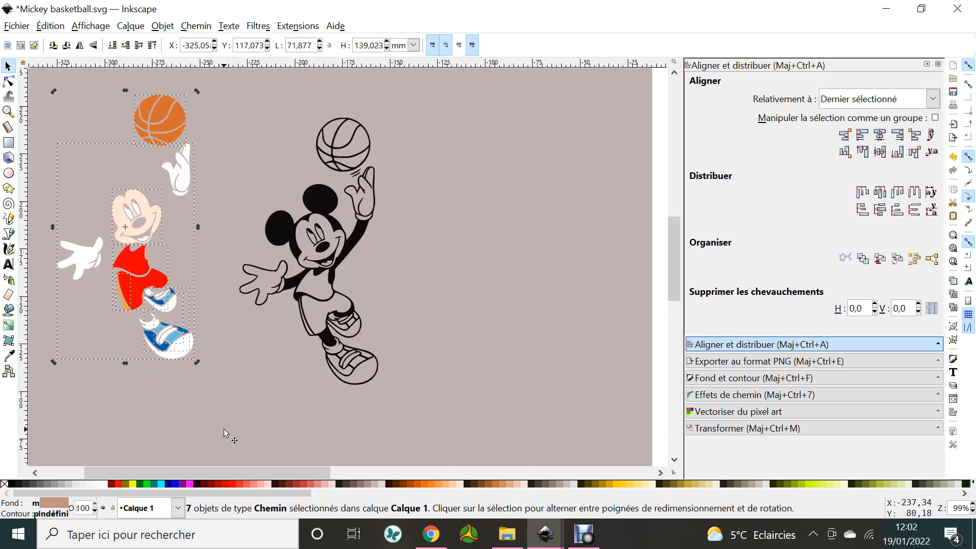
Examine the nodes of the separate colour paths, such as the white, orange basketball and light blue shoe paths
left_click(185, 381)
left_click(175, 352)
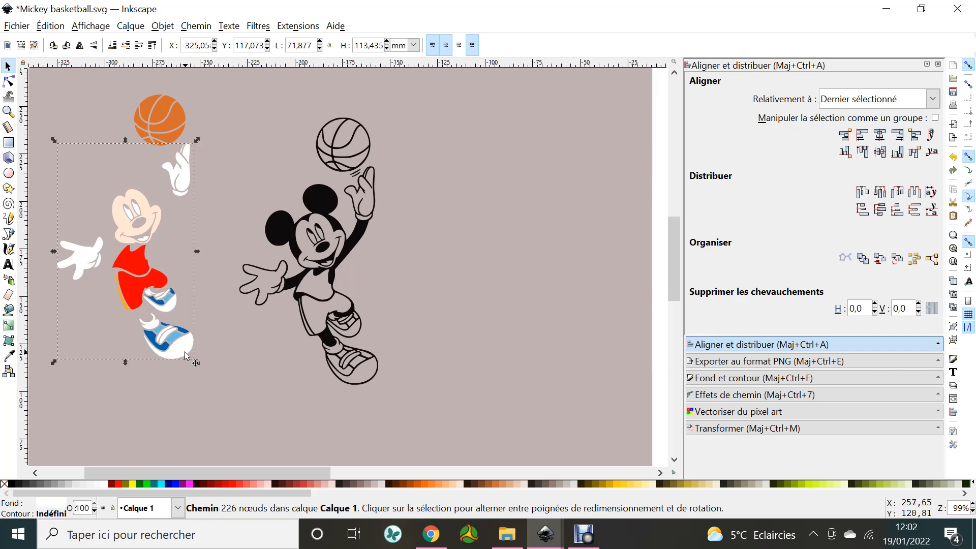
key("n")
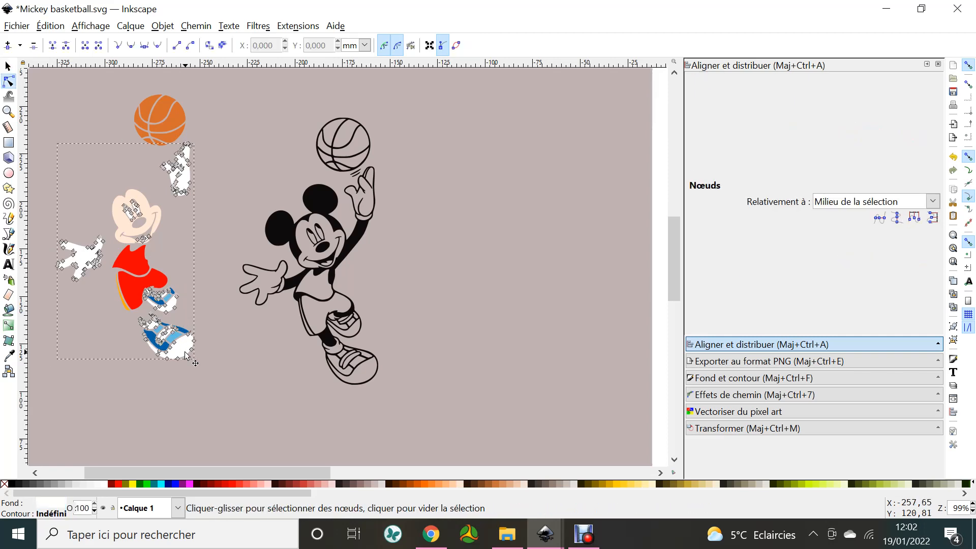
left_click(218, 413)
left_click(131, 287)
left_click(168, 115)
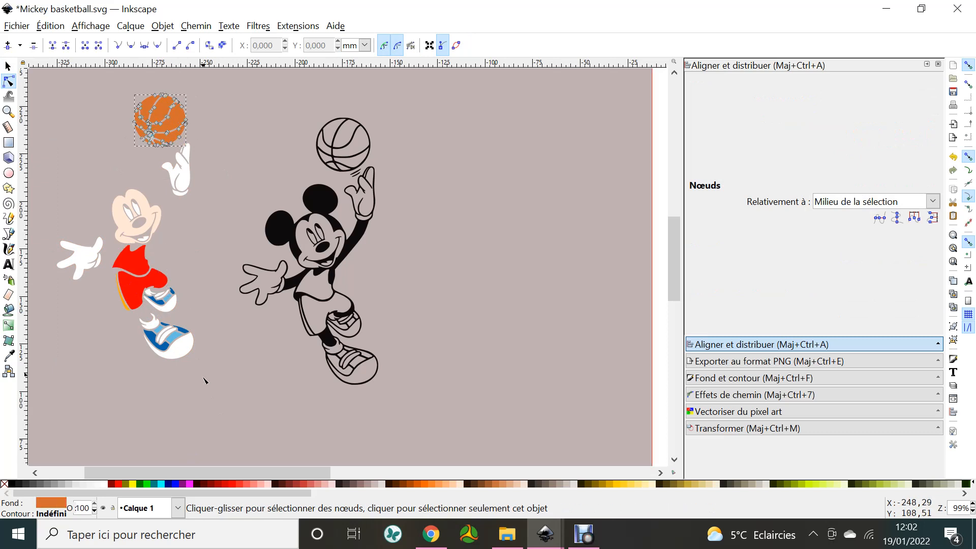
left_click(174, 342)
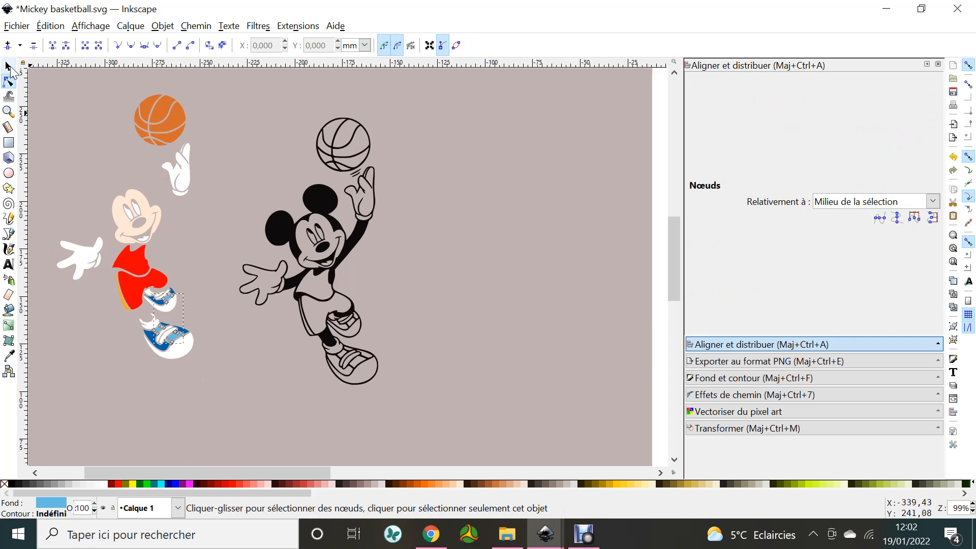
Group the seven coloured paths and move the group to about X -345.46 mm, Y 113.67 mm
left_click(9, 67)
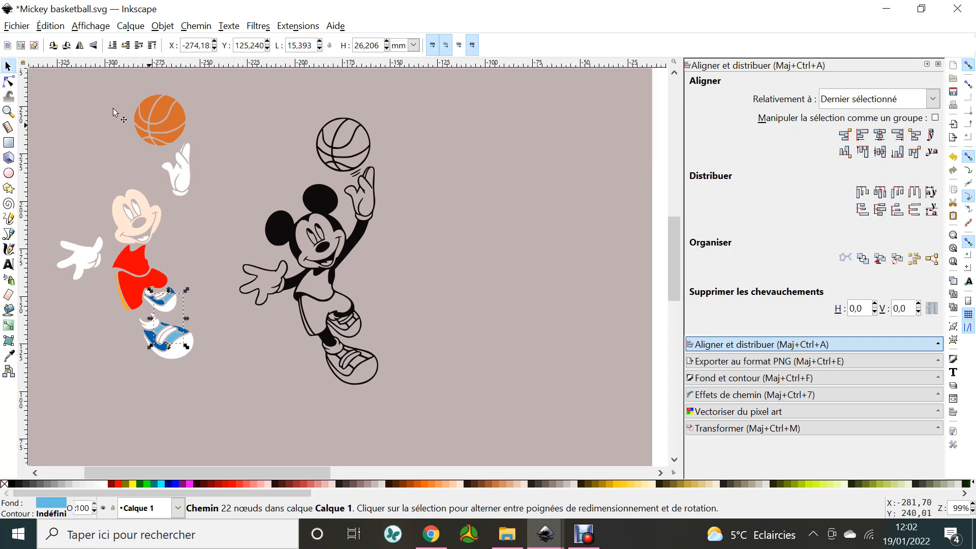
scroll(108, 124, "down", 1, "ctrl")
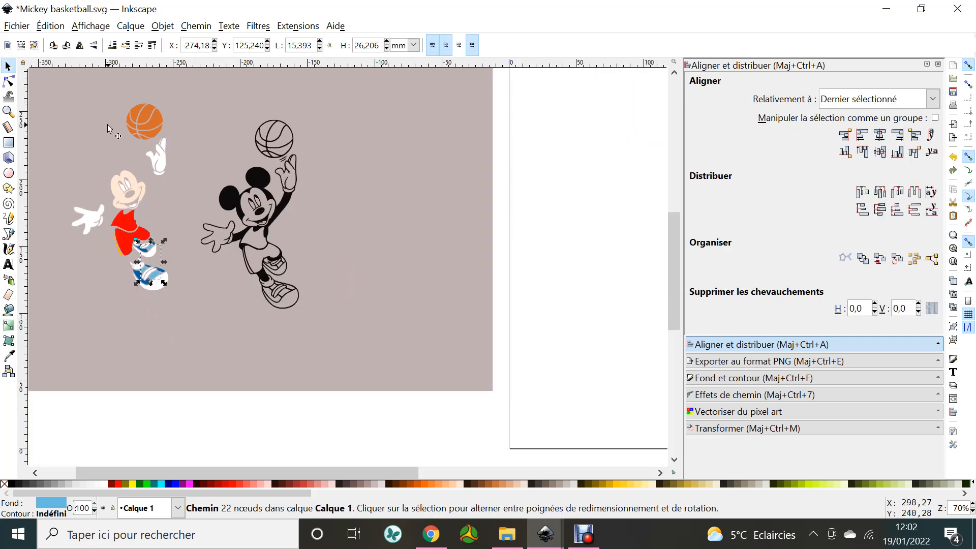
left_click(188, 424)
mouse_move(205, 425)
left_mouse_down()
mouse_move(105, 276)
mouse_move(15, 103)
mouse_move(139, 118)
mouse_move(142, 87)
left_mouse_up()
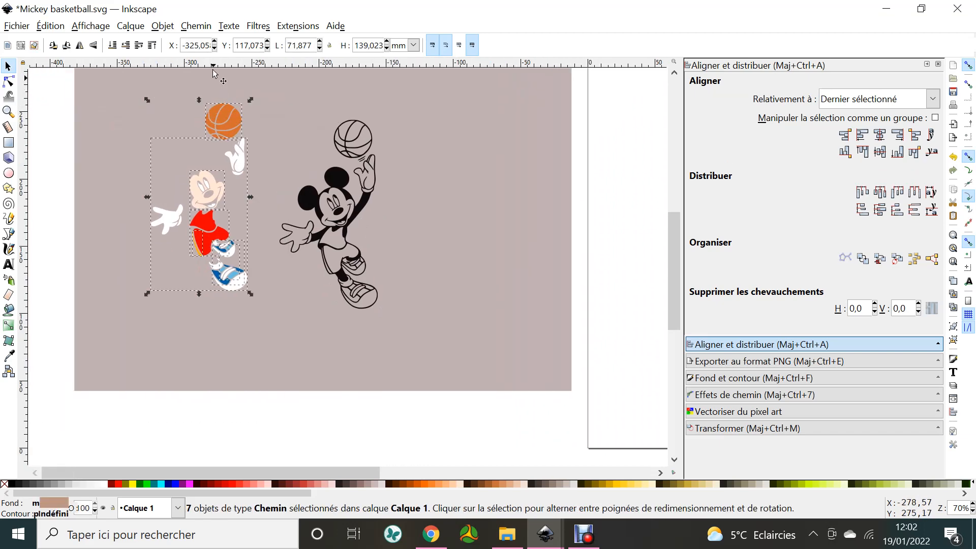
left_click(164, 28)
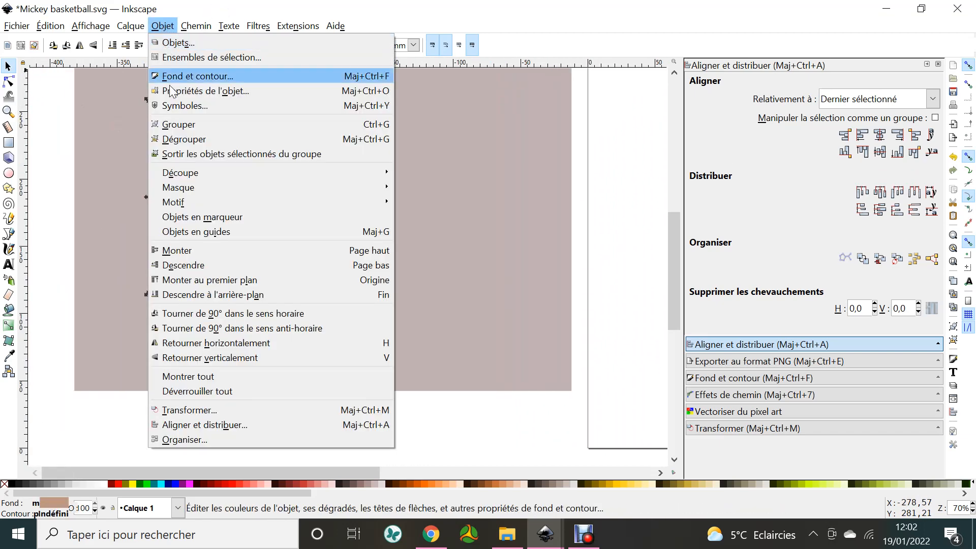
left_click(179, 124)
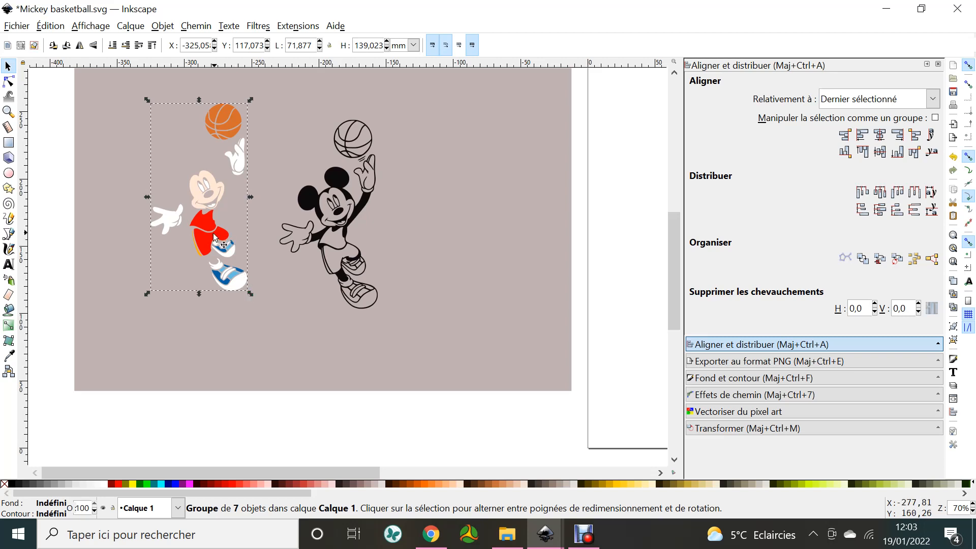
left_click_drag(204, 245, 176, 250)
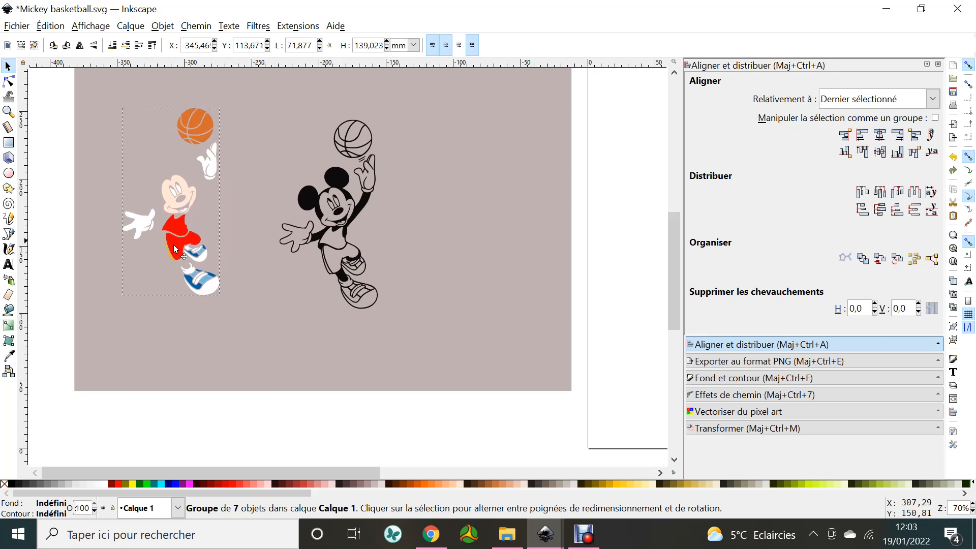
Move the black Mickey path to about X -272.19 mm, Y 112.52 mm and place a duplicate at about X -166.92 mm, Y 110.08 mm
left_click_drag(331, 179, 272, 168)
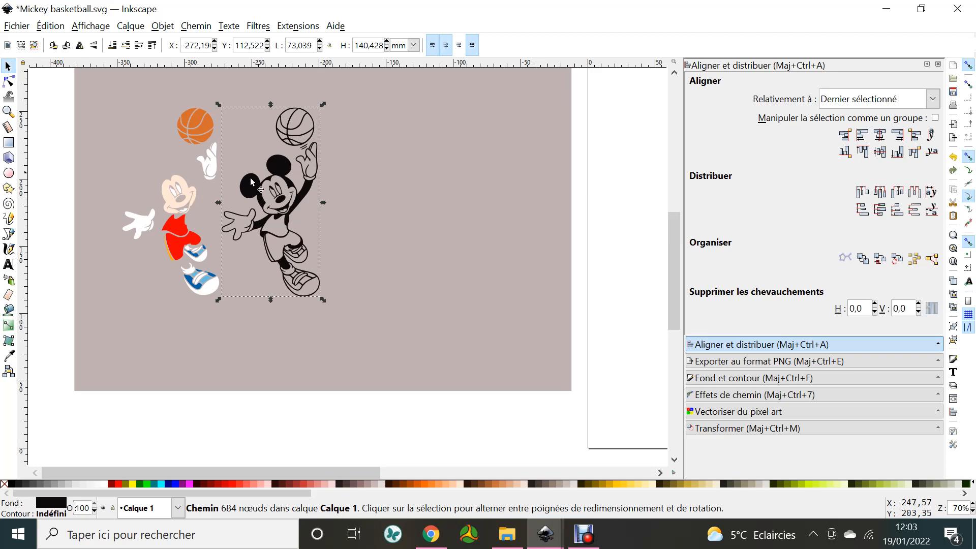
key("ctrl+d")
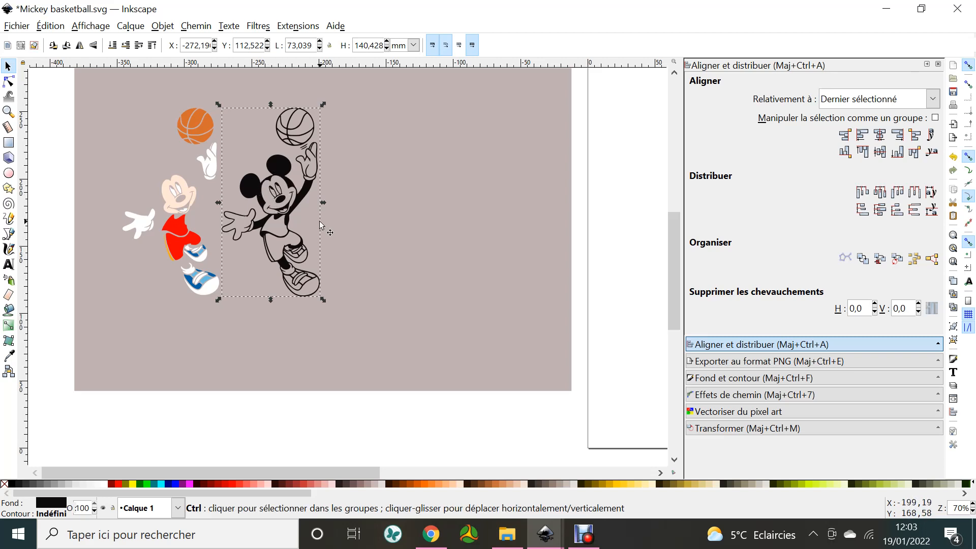
left_click_drag(312, 221, 360, 240)
left_click_drag(332, 185, 424, 170)
Break the duplicated black Mickey path apart into separate shapes and deselect them
left_click(196, 27)
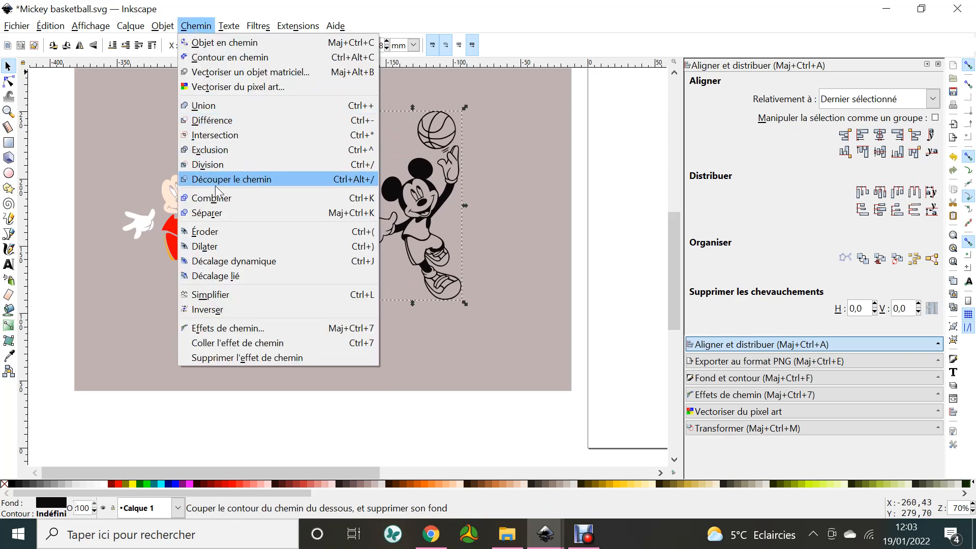
left_click(207, 213)
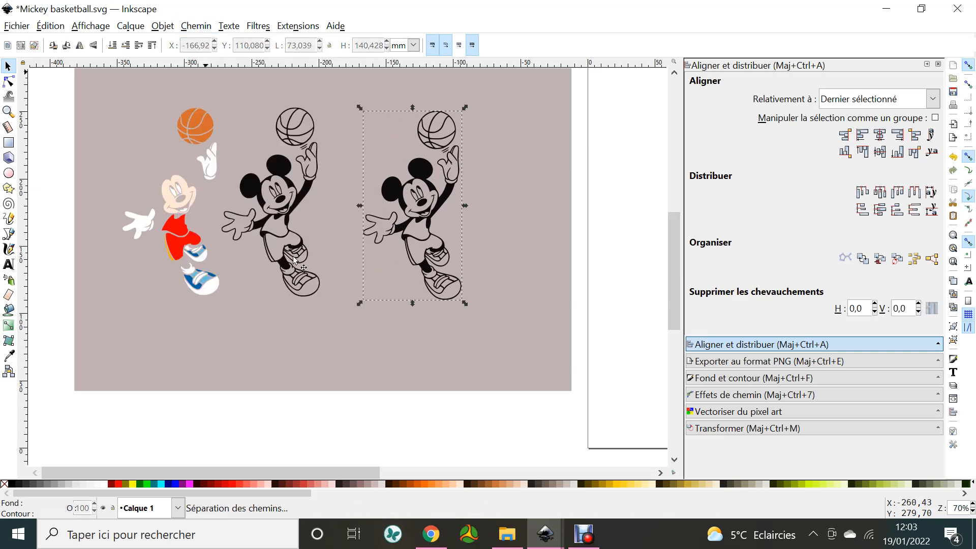
left_click(451, 445)
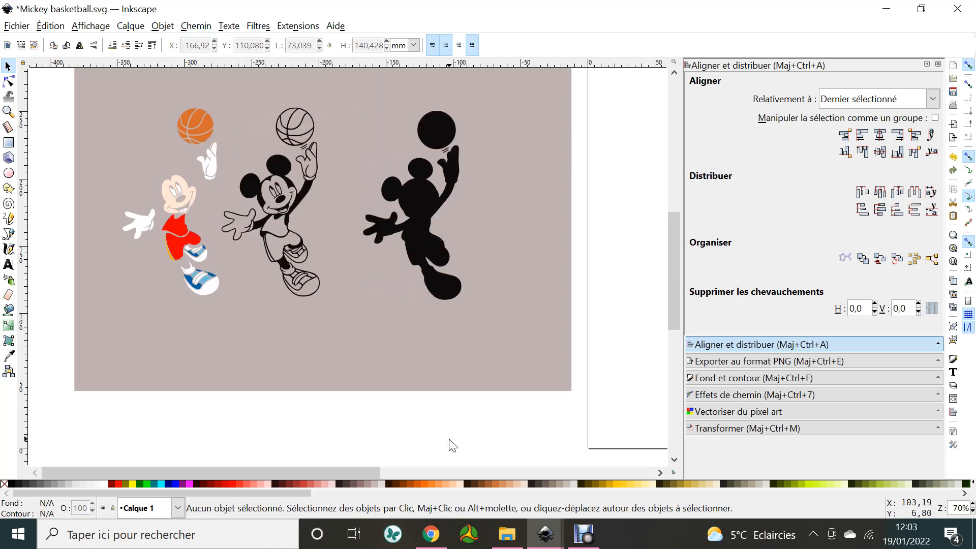
Select the black body silhouette, the small motion lines under the ball and the basketball disc, and unite them into one path
left_click(386, 195)
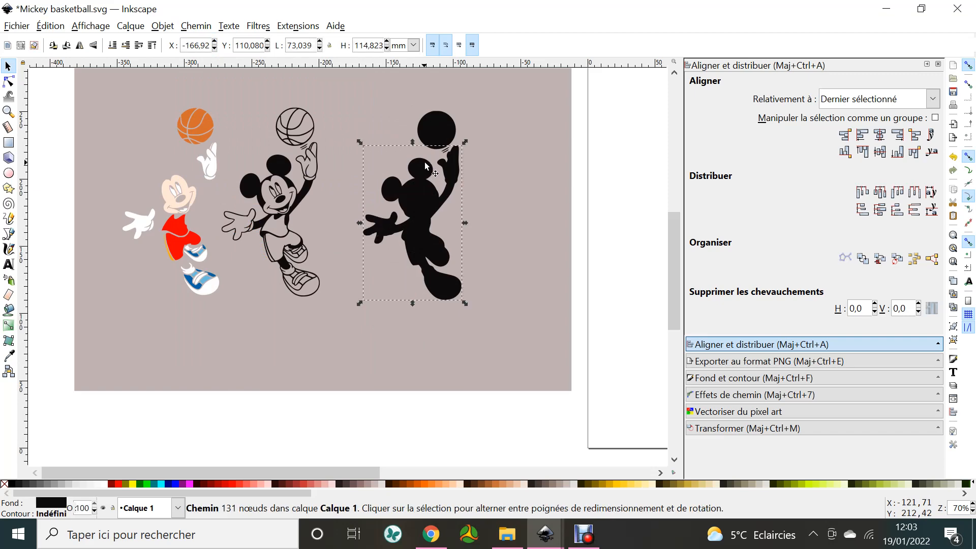
scroll(426, 163, "up", 1, "ctrl")
scroll(425, 163, "up", 2, "ctrl")
scroll(320, 229, "left", 6)
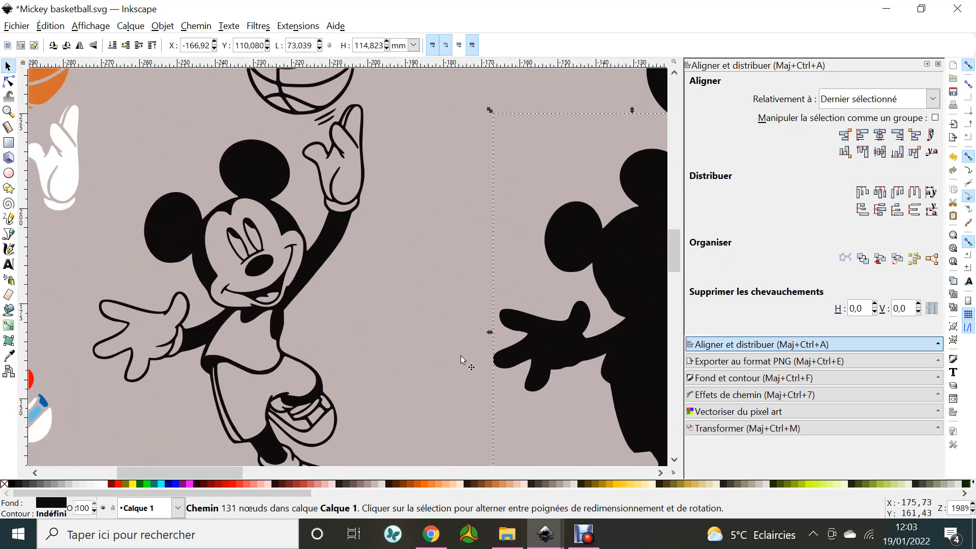
left_click(523, 350)
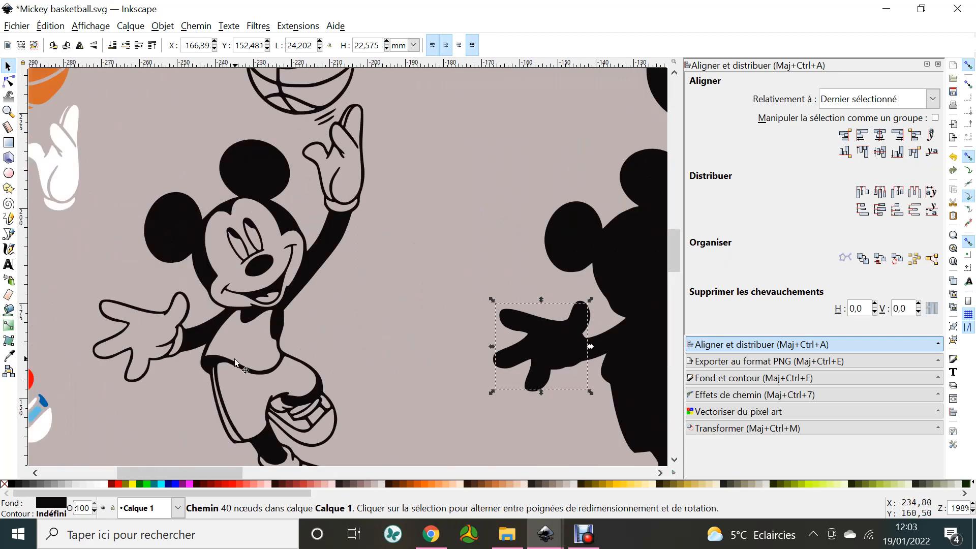
left_click(493, 359)
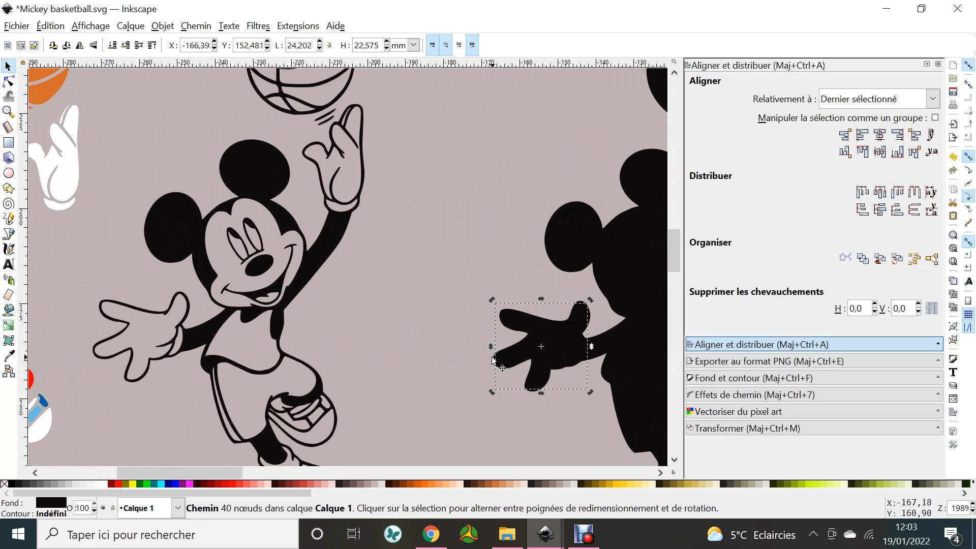
left_click(492, 358)
left_click(492, 360)
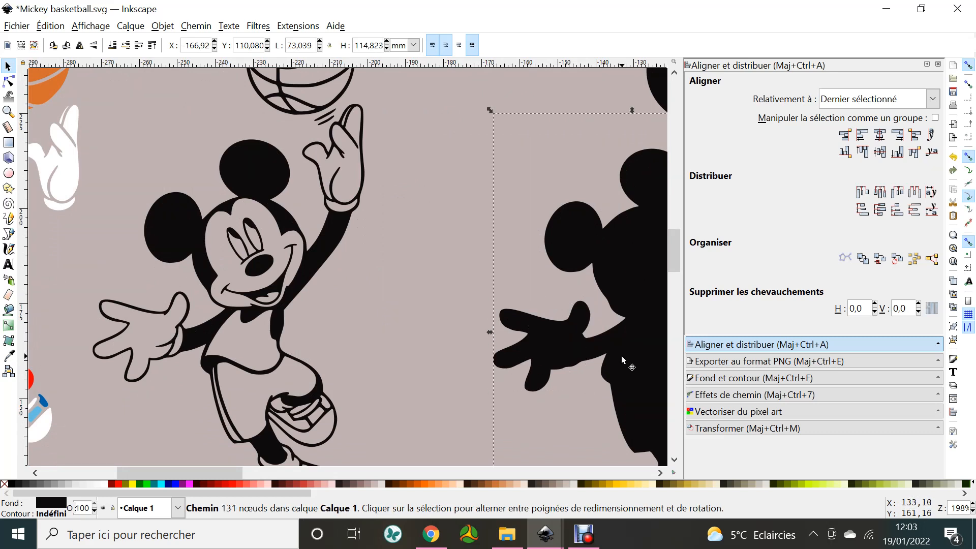
scroll(621, 355, "right", 15)
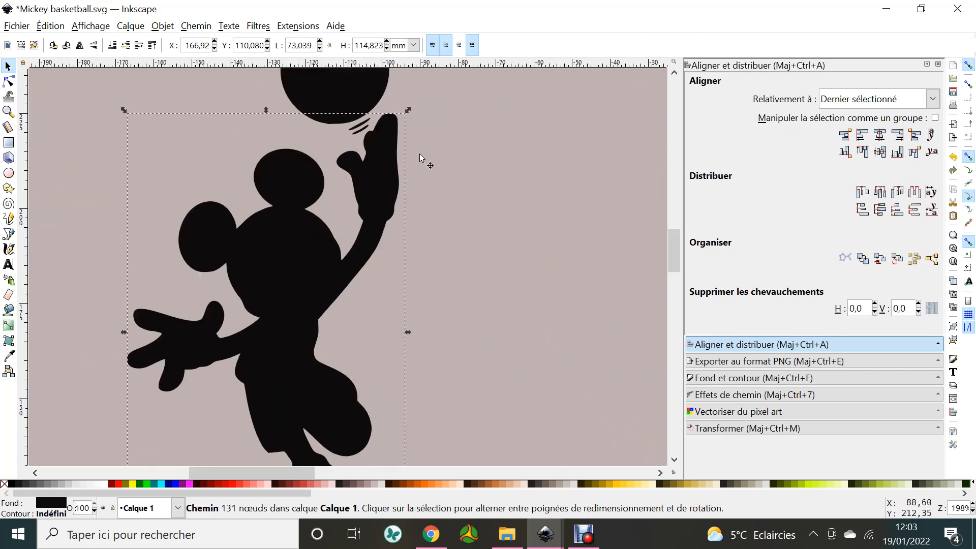
left_click(361, 131, "shift")
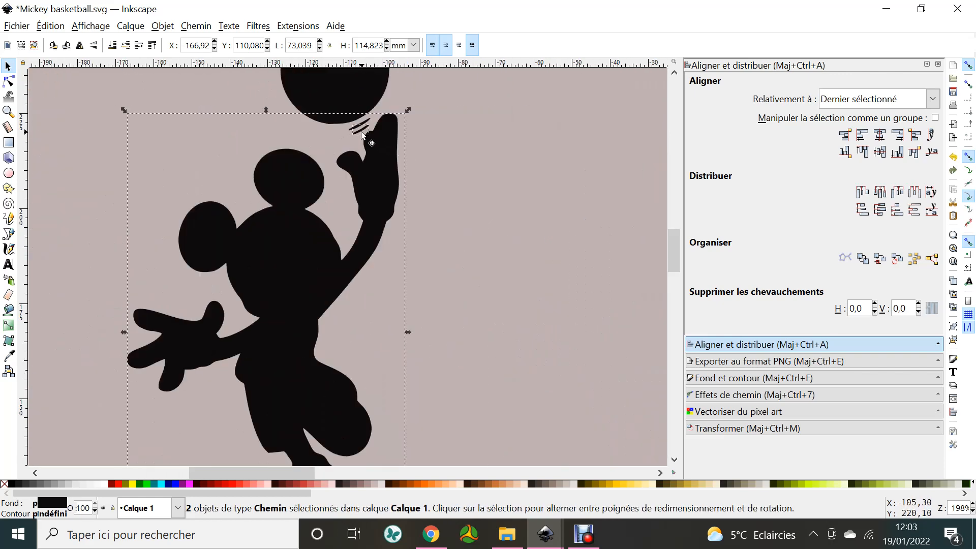
left_click(385, 97, "shift")
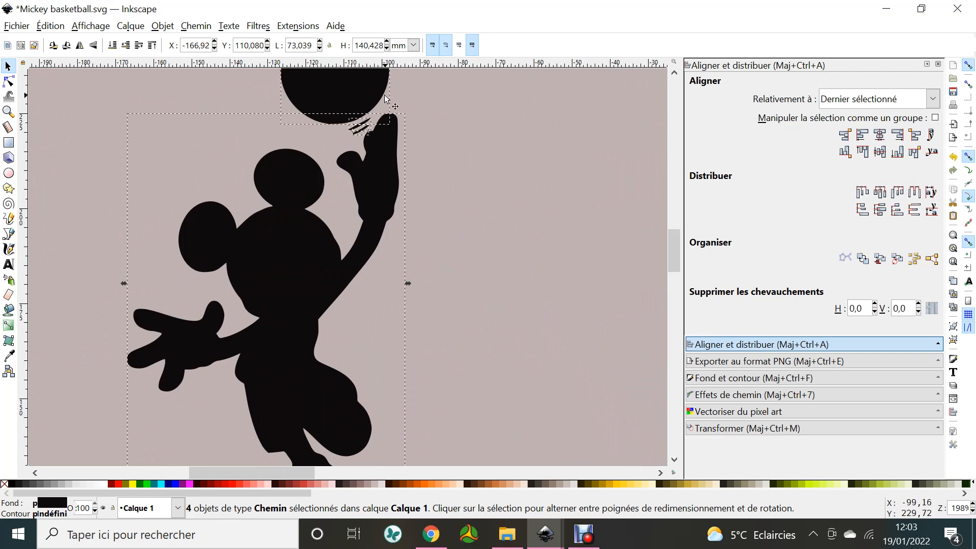
scroll(385, 97, "down", 2)
scroll(385, 98, "up", 7)
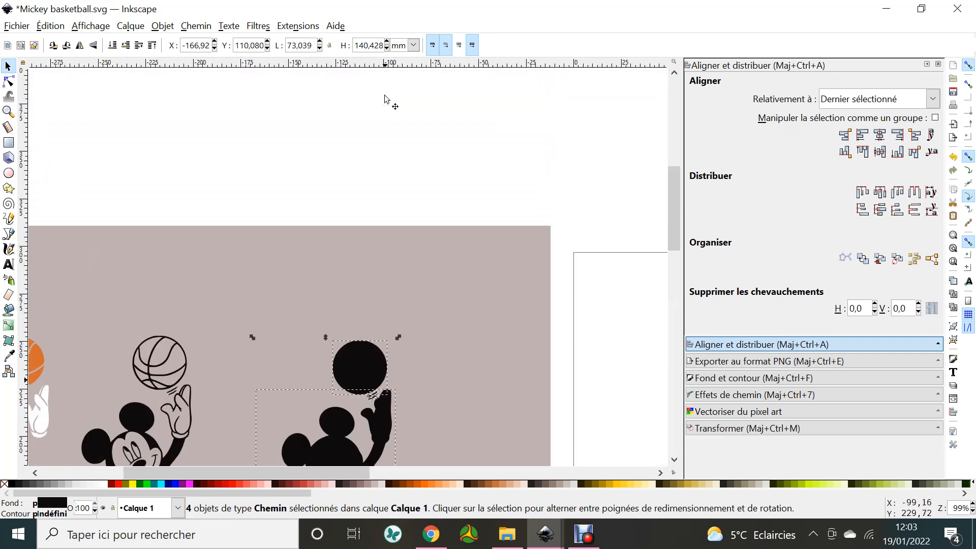
scroll(385, 98, "down", 4)
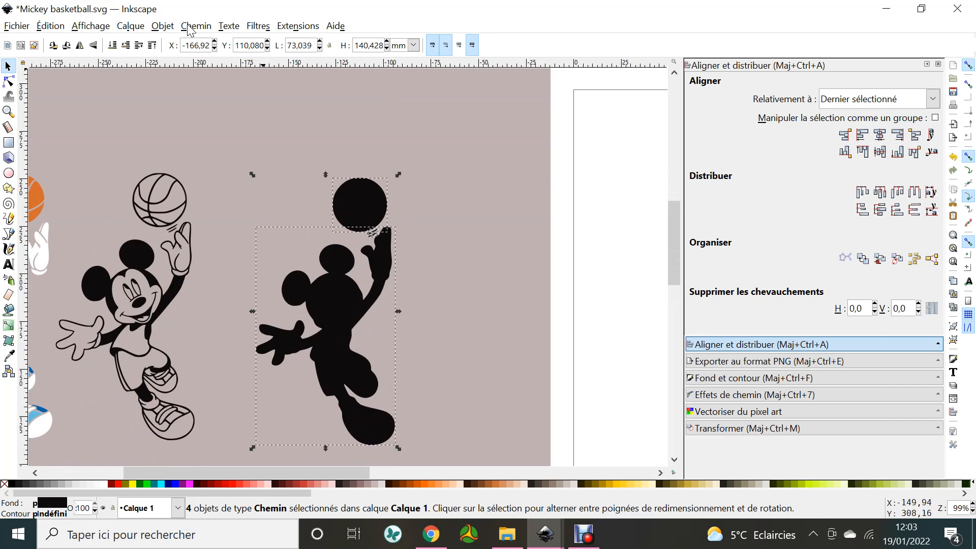
left_click(190, 28)
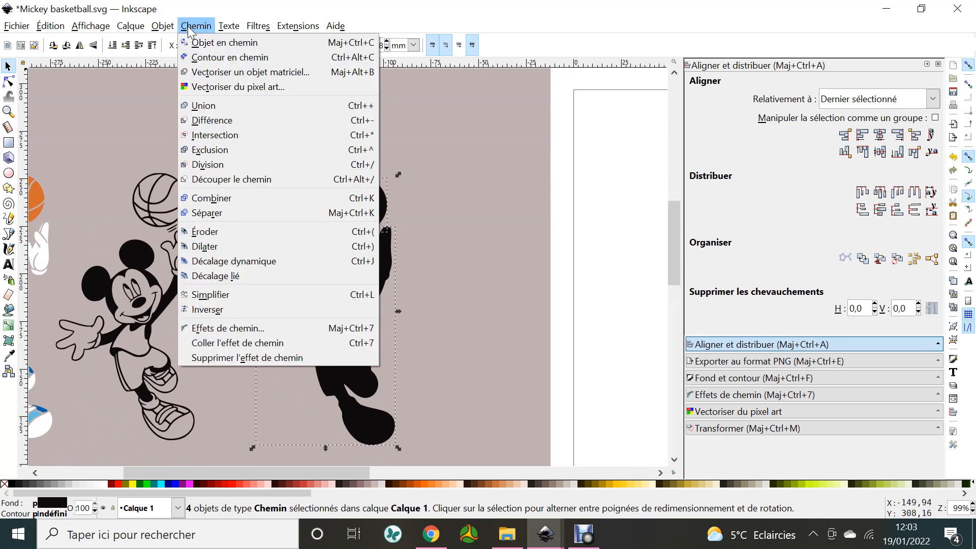
left_click(203, 105)
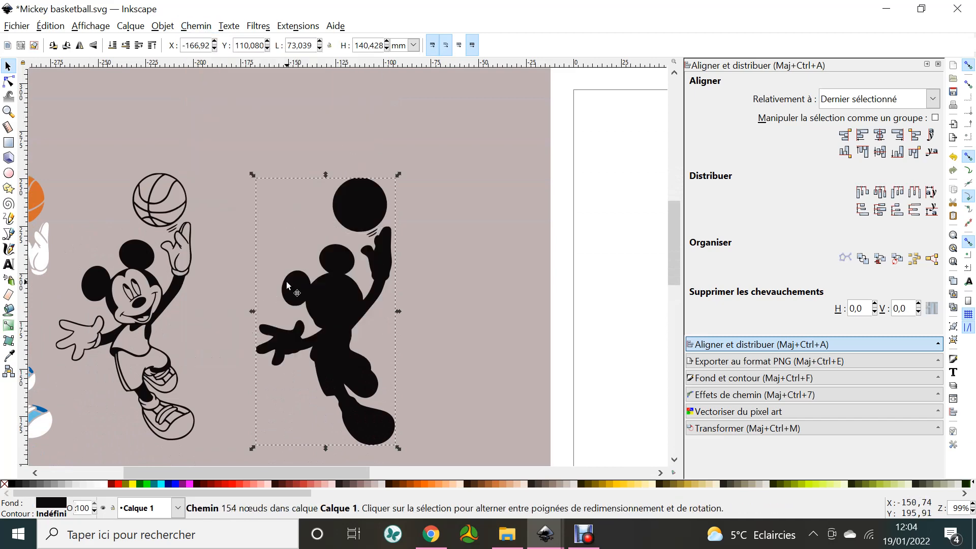
Move the united silhouette aside to about X -86.21 mm, Y 125.05 mm and delete the leftover inner shapes
left_click_drag(311, 282, 465, 254)
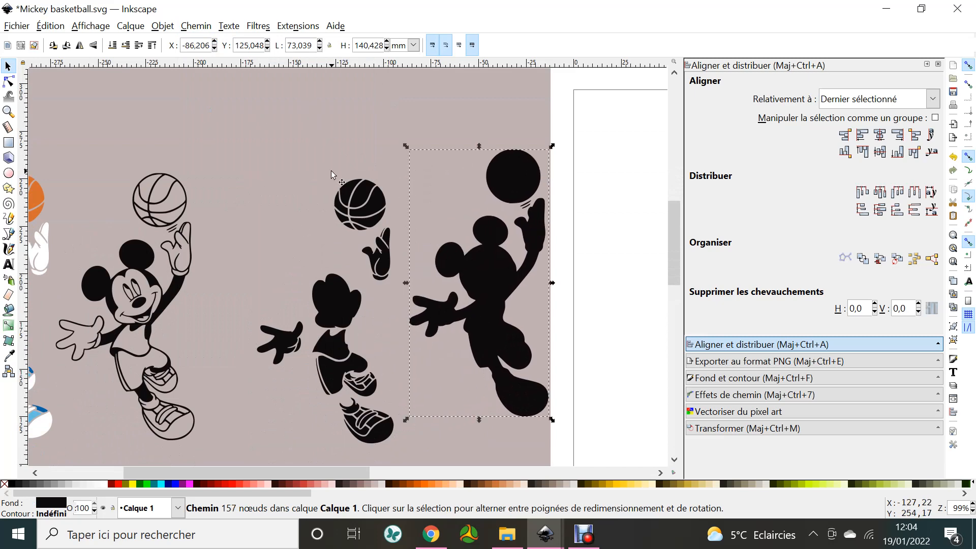
scroll(331, 170, "down", 1)
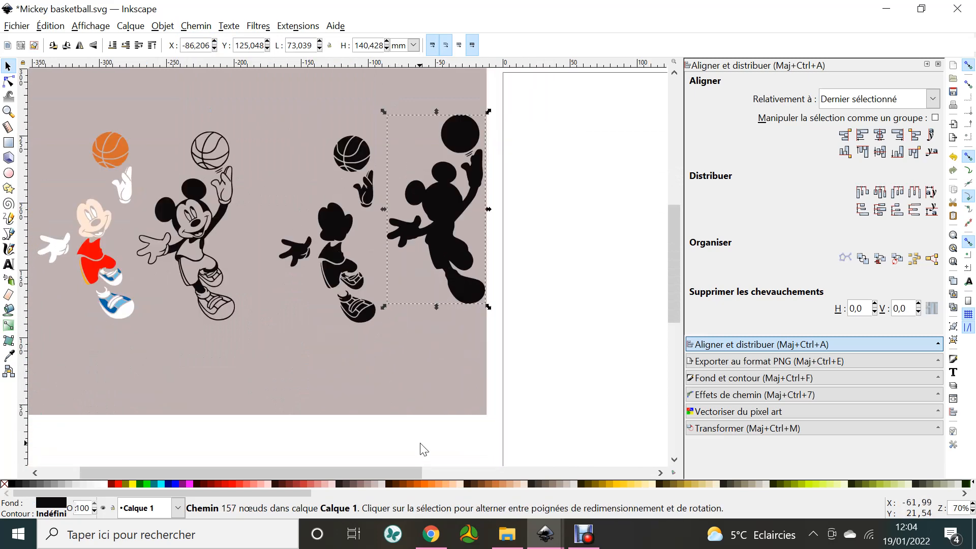
left_click_drag(426, 445, 274, 117)
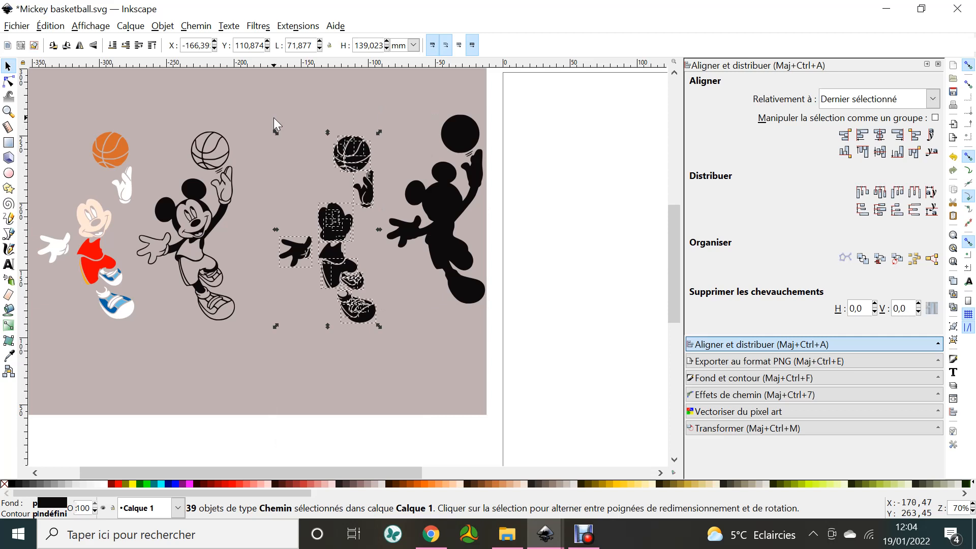
key("Delete")
Move the black silhouette beside the outline to about X -183.7 mm, Y 114.1 mm and dilate it twice
left_click_drag(450, 210, 305, 233)
left_click_drag(292, 233, 294, 234)
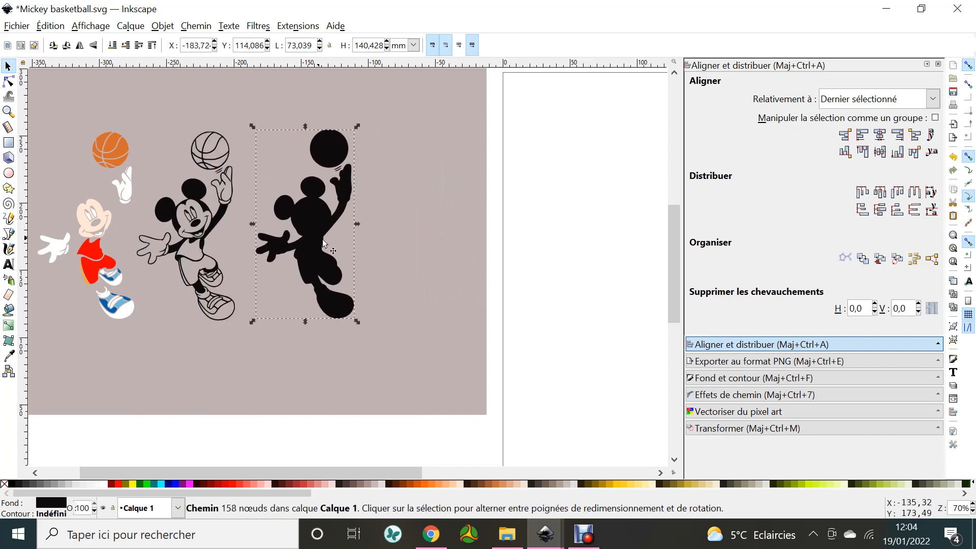
key("ctrl")
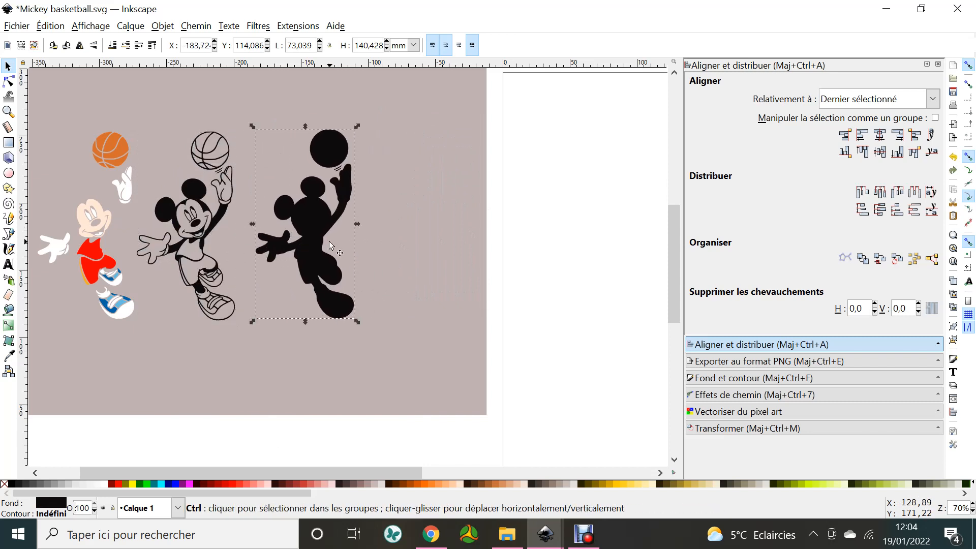
key("ctrl+parenright")
key("ctrl+parenright")
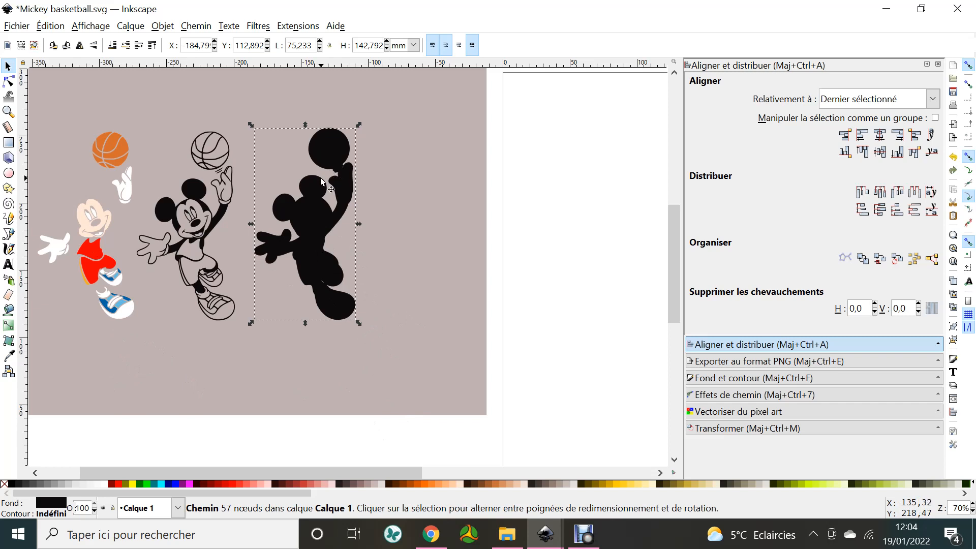
Fill the dilated silhouette with the white (ffffffff) picked from Mickey's glove in the coloured group
key("ctrl+shift+f")
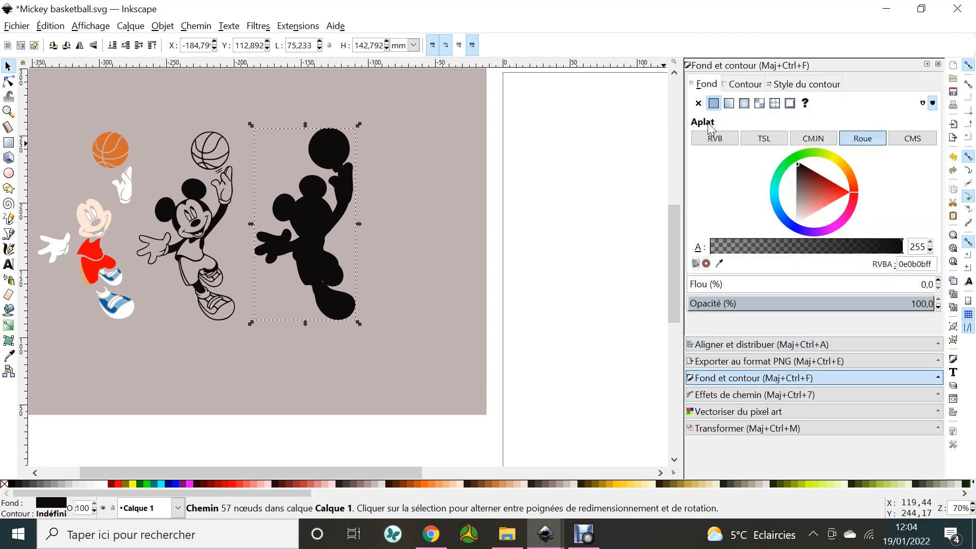
left_click(719, 263)
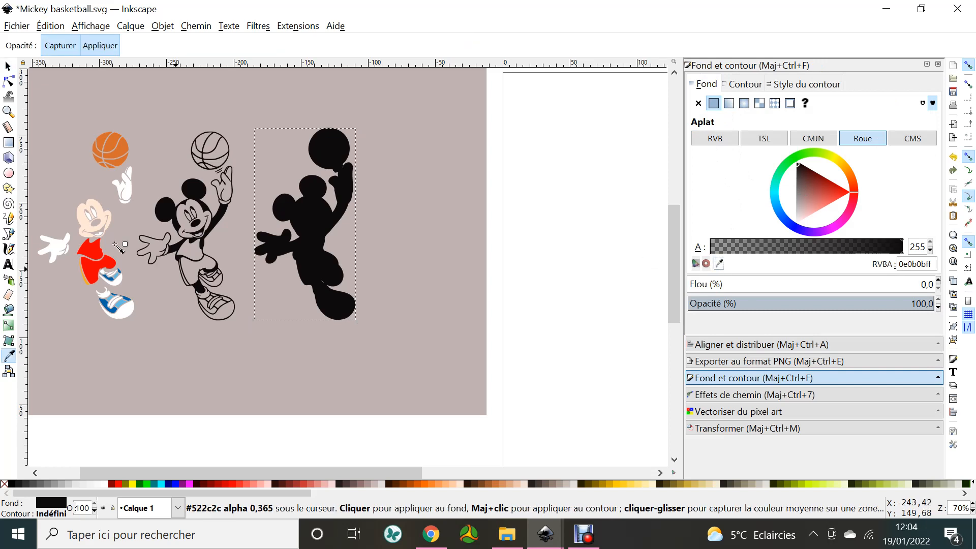
left_click(57, 248)
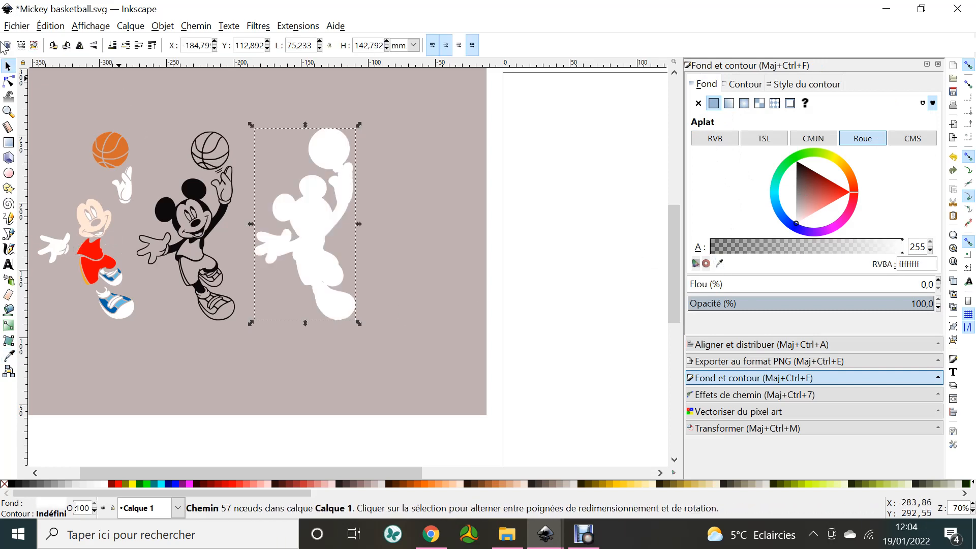
Move the black Mickey outline onto the white silhouette, to about X -183.0 mm, Y 116.0 mm
left_click_drag(168, 212, 297, 215)
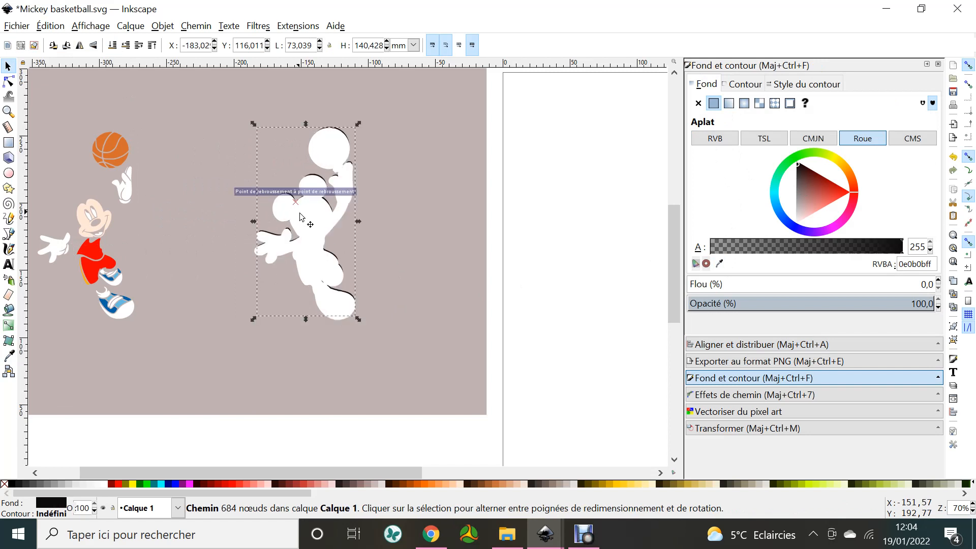
left_click(127, 46)
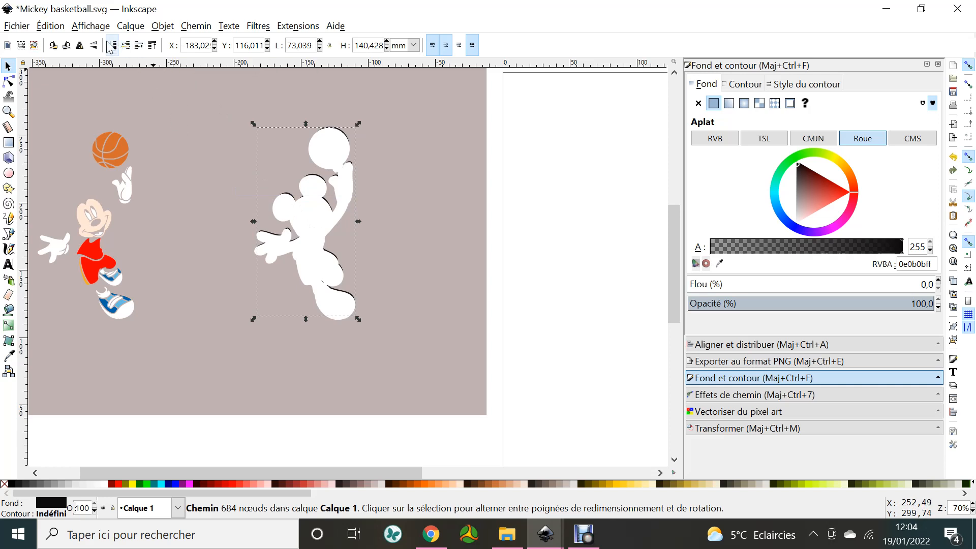
left_click(564, 306)
Send the white silhouette to the bottom of the stack, then send the background rectangle below it
left_click(306, 206)
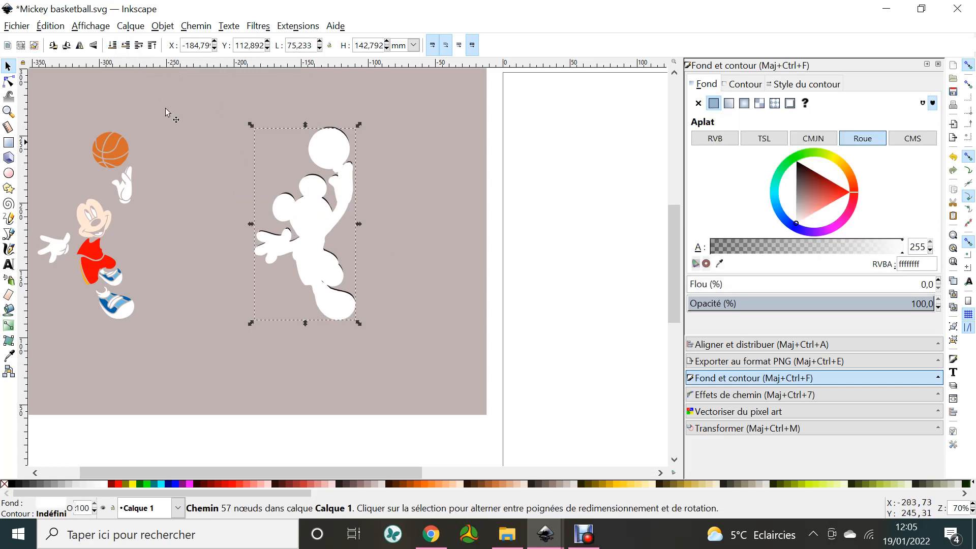
left_click(112, 46)
left_click(399, 209)
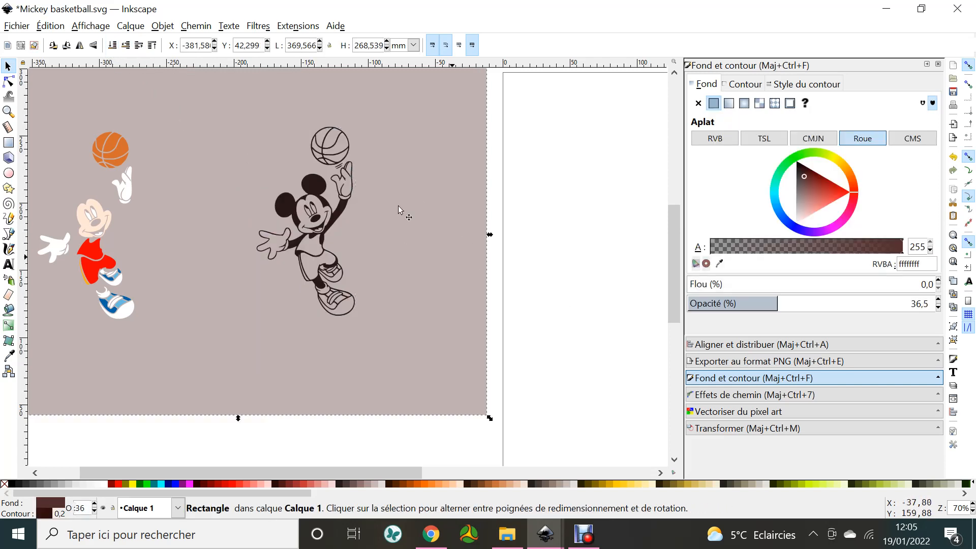
left_click(112, 46)
left_click(568, 275)
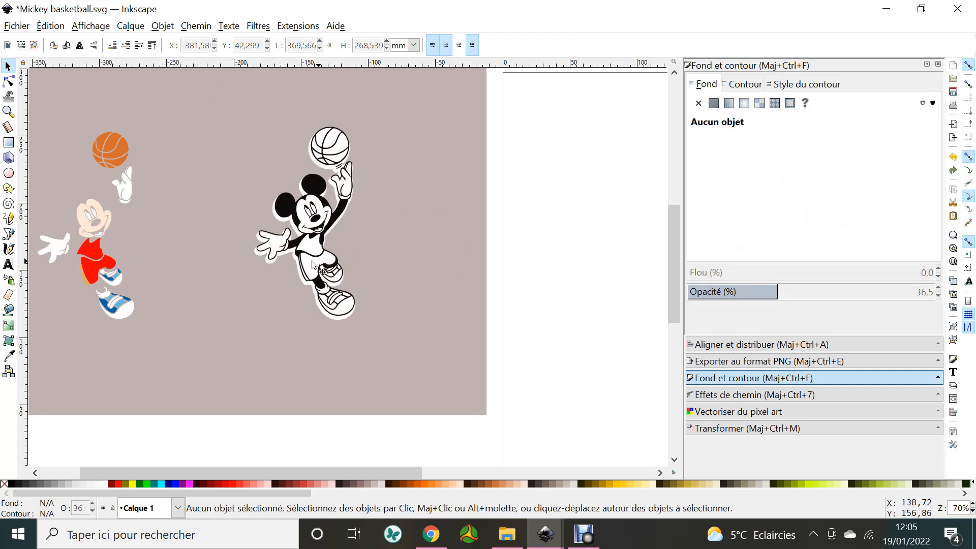
Centre the black outline and the white silhouette on each other horizontally and vertically, and deselect them
left_click_drag(433, 445, 250, 104)
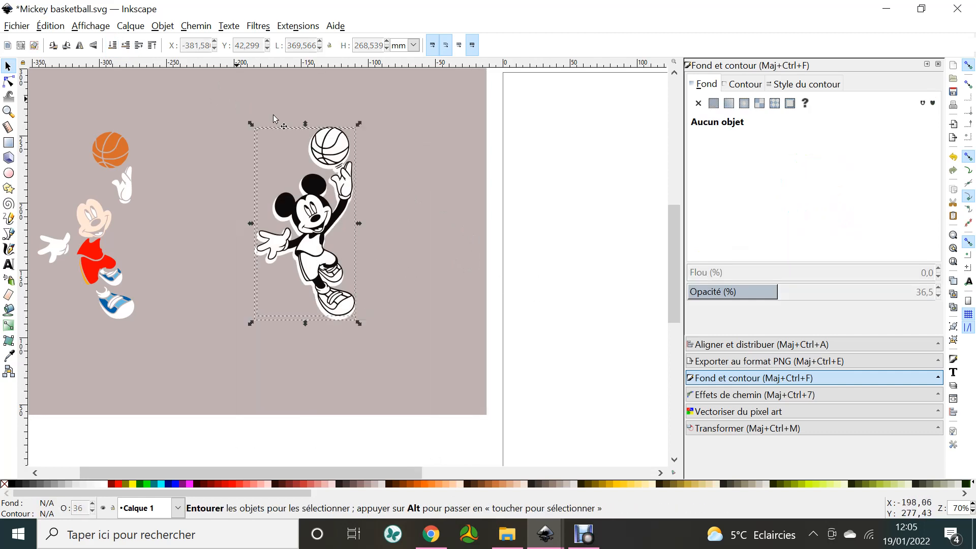
left_click(767, 346)
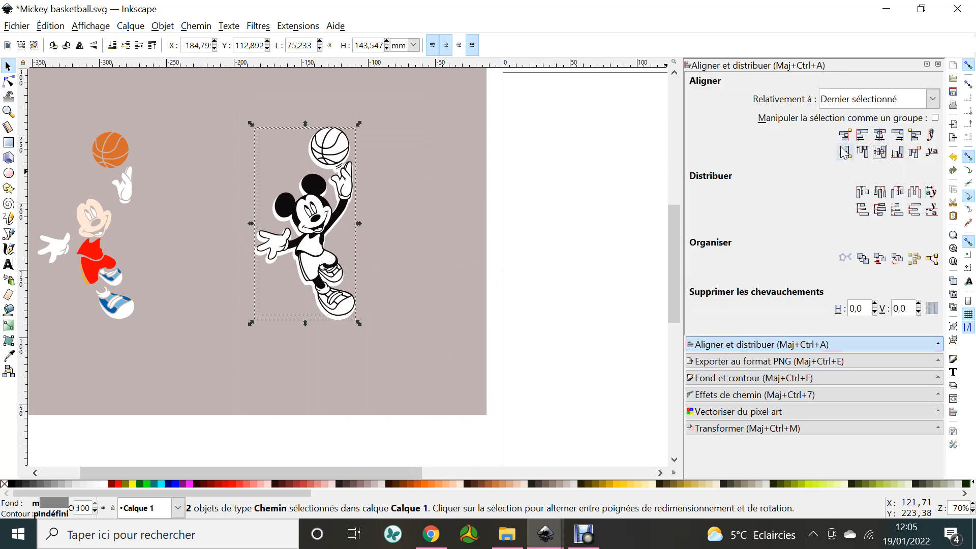
left_click(880, 135)
left_click(880, 151)
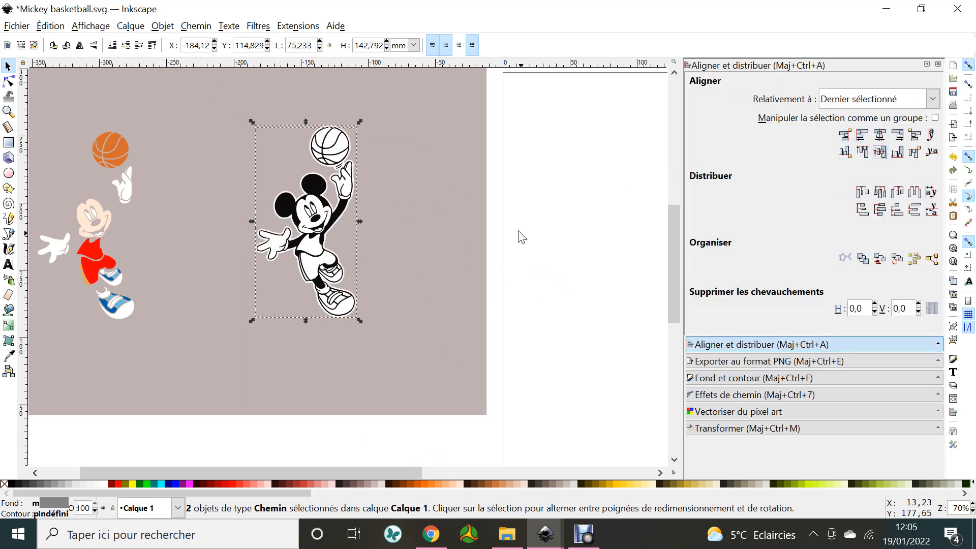
left_click(574, 249)
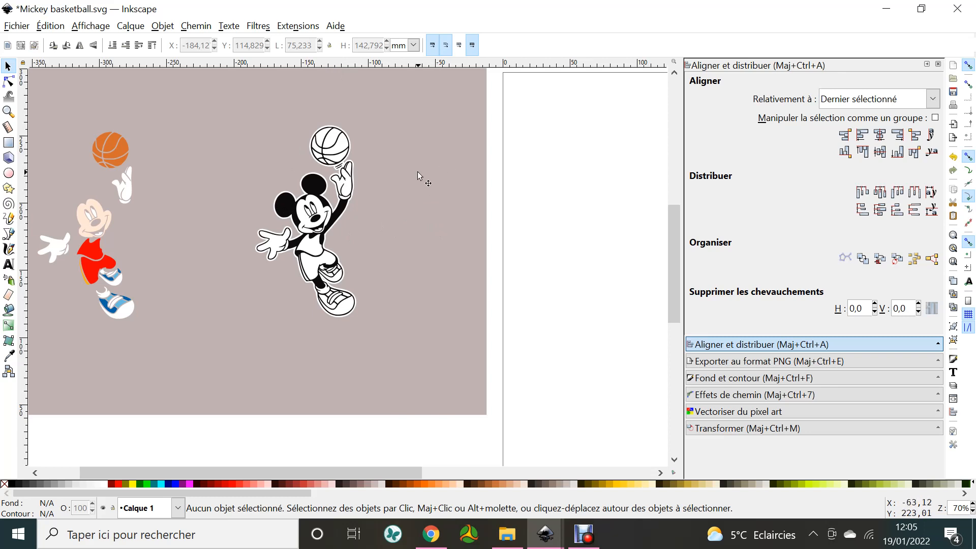
Shift the black outline slightly over the white silhouette to about X -181.55 mm, Y 116.15 mm and deselect it
left_click(278, 244)
mouse_move(278, 245)
left_mouse_down()
mouse_move(374, 243)
mouse_move(284, 249)
left_mouse_up()
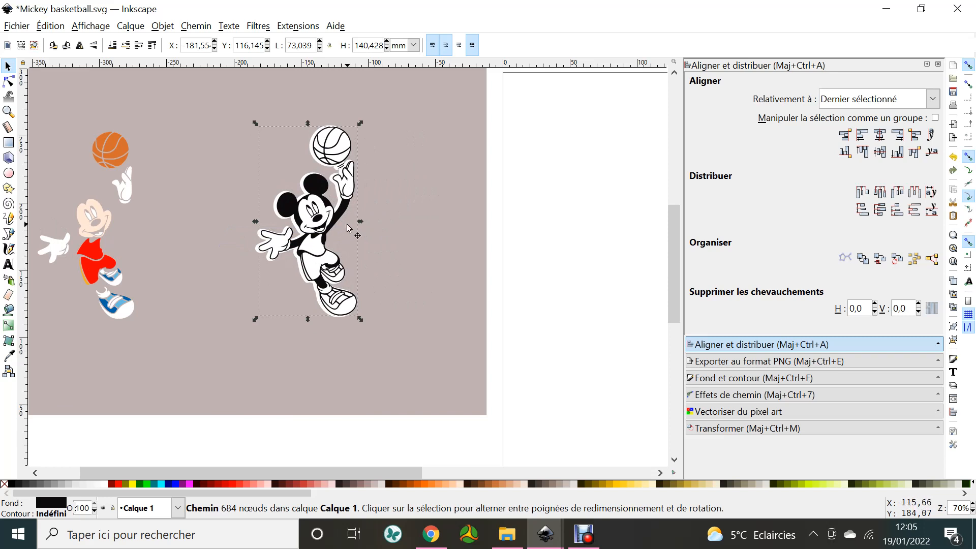
left_click(502, 363)
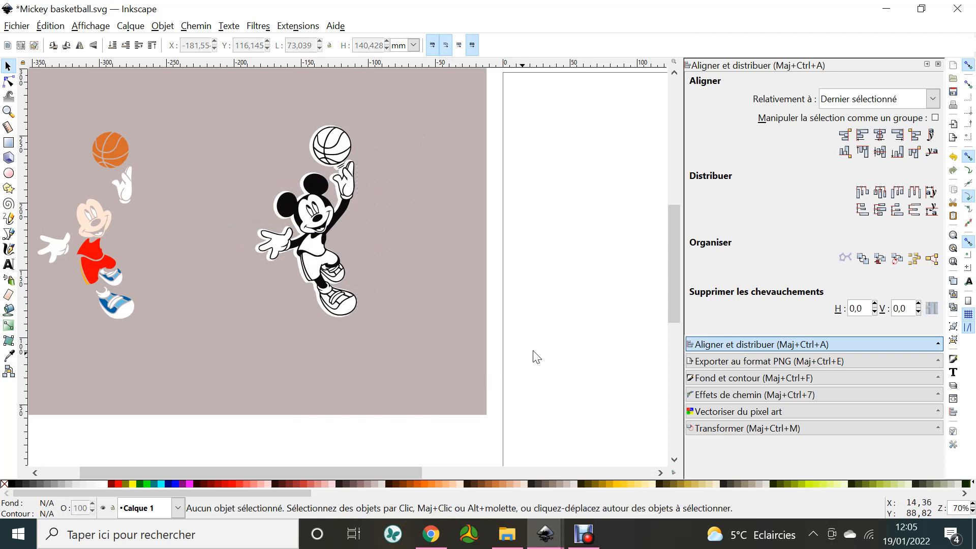
Copy the outline together with its white silhouette and place the duplicate on the page at about X 10.20 mm, Y 156.15 mm
left_click_drag(571, 351, 188, 95)
key("ctrl+c")
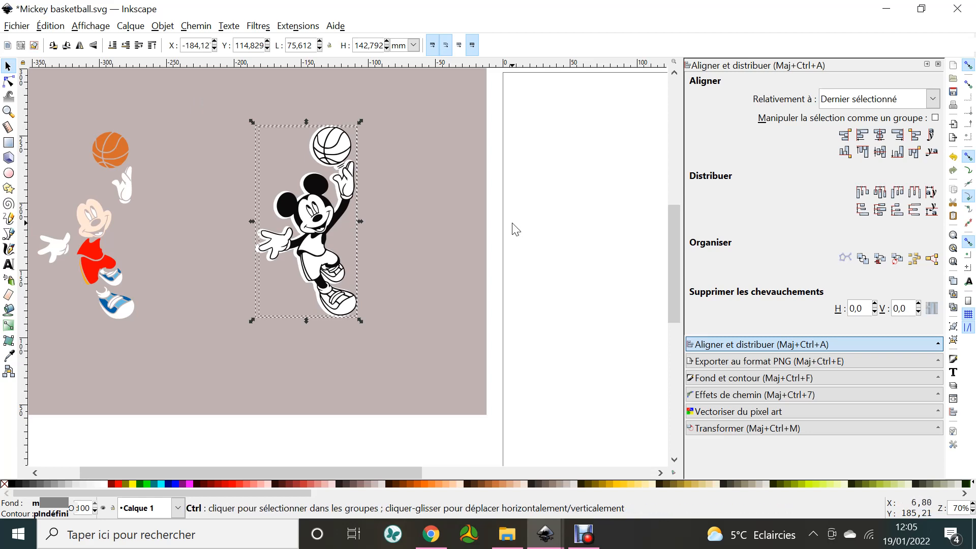
key("ctrl+v")
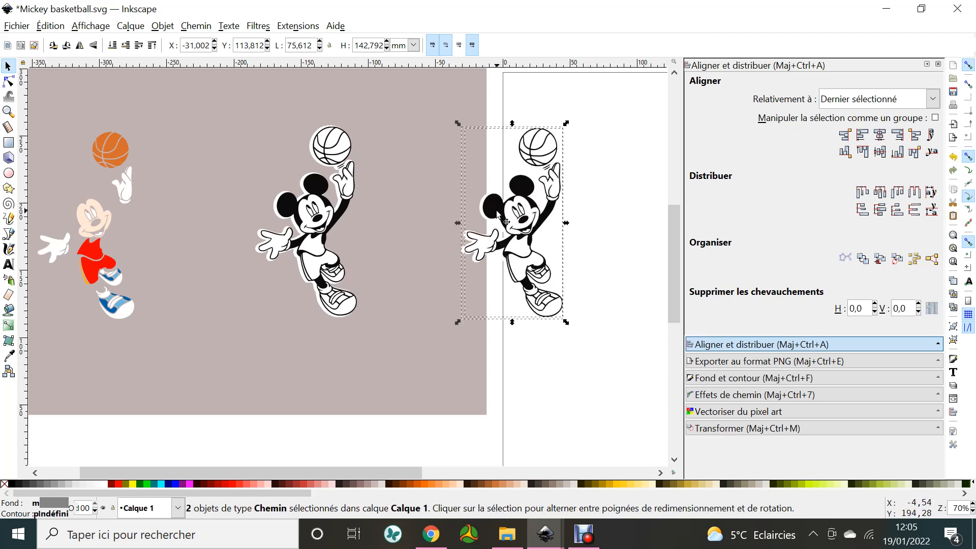
left_click_drag(497, 213, 554, 157)
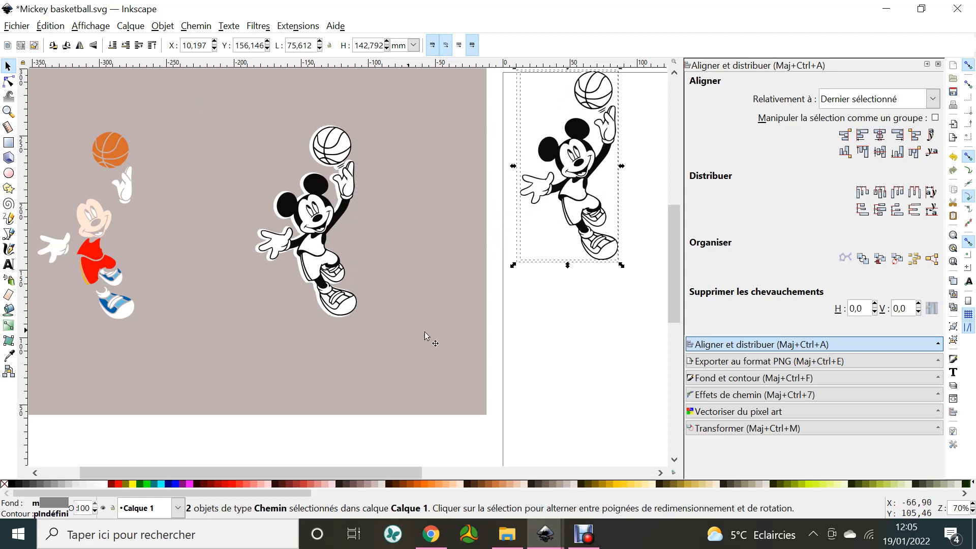
Centre the left black outline and its white silhouette on each other horizontally and vertically, then apply Exclusion to them
left_click(395, 432)
left_click_drag(432, 443, 232, 152)
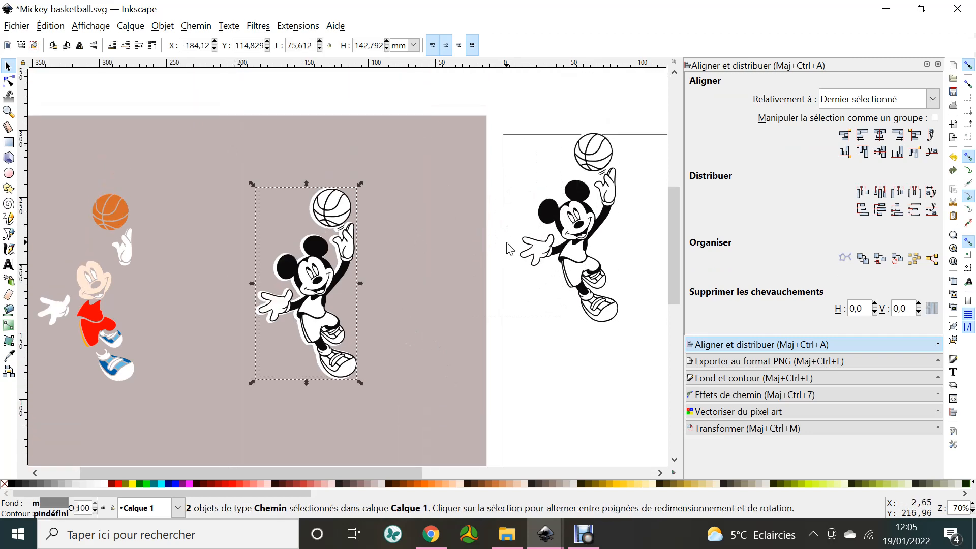
left_click(880, 135)
left_click(880, 151)
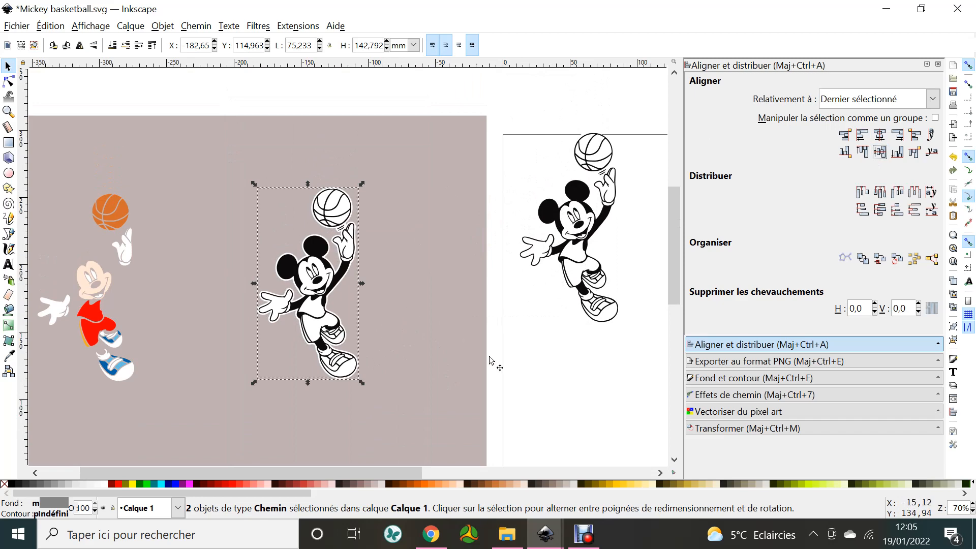
left_click(196, 26)
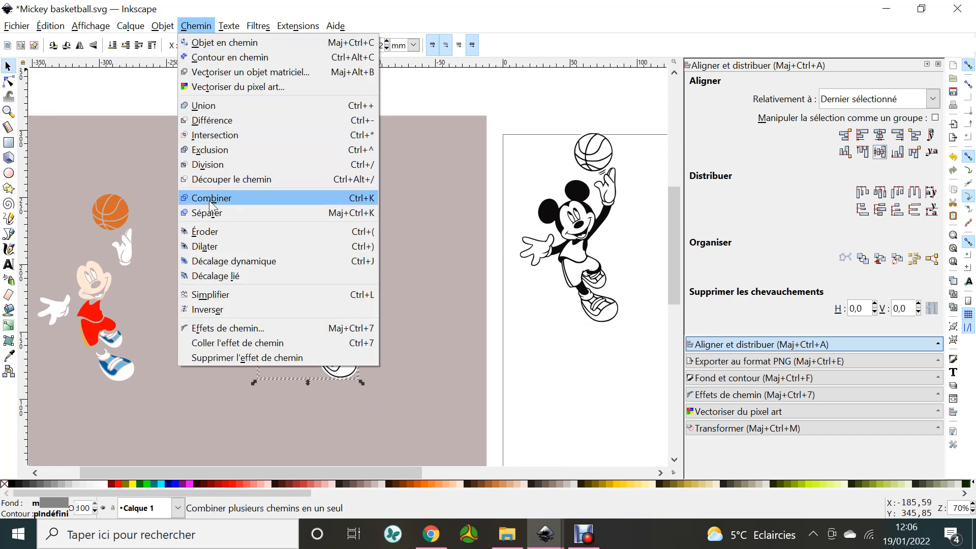
left_click(218, 152)
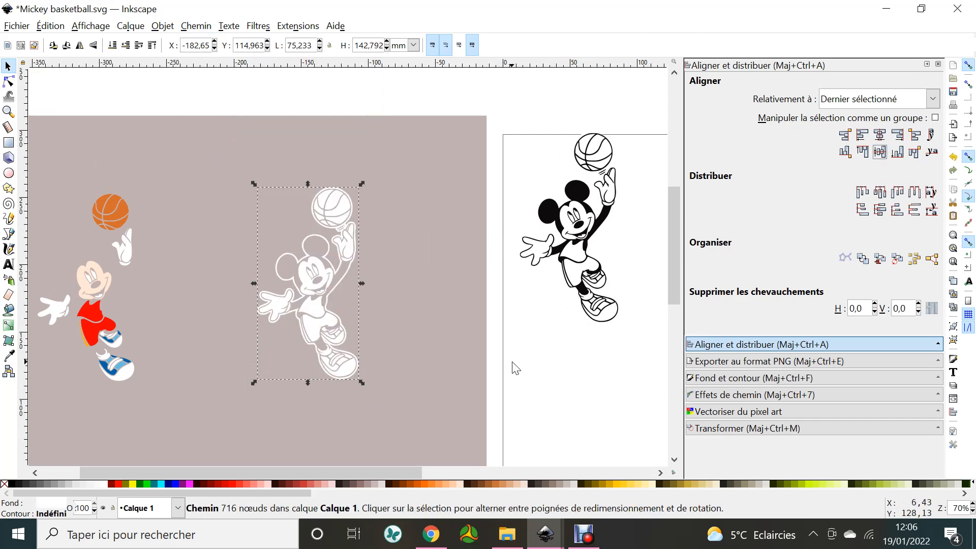
Move the resulting white path to about X -142.96 mm, Y 105.89 mm and place a copy of the page's outline at about X -267.84 mm, Y 119.15 mm
left_click(514, 367)
left_click_drag(321, 299, 375, 330)
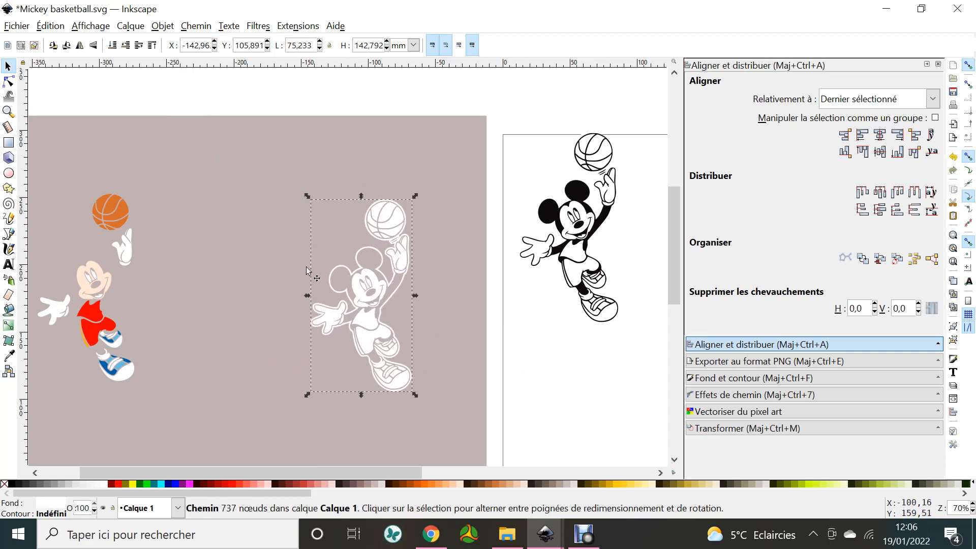
left_click(547, 211)
left_click_drag(546, 211, 151, 272)
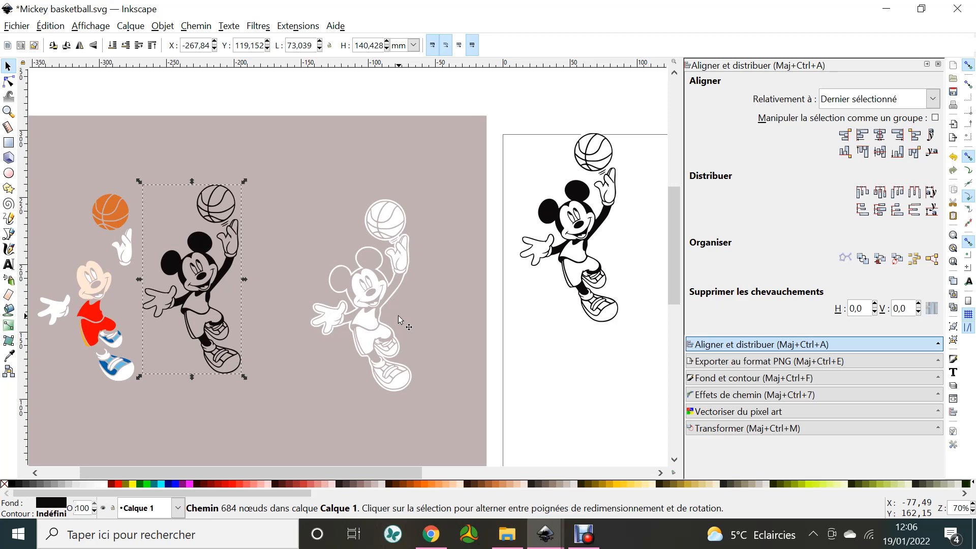
left_click(49, 29)
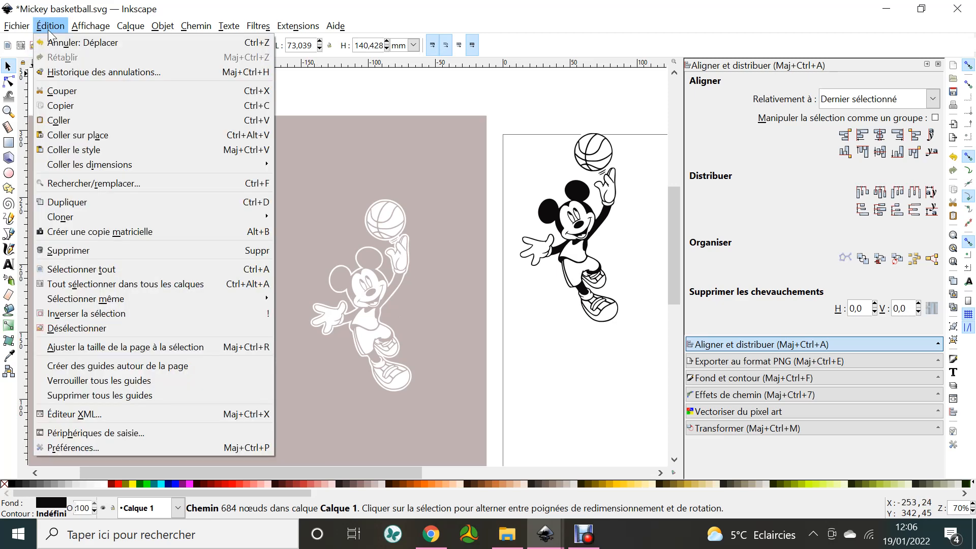
mouse_move(130, 26)
left_click(513, 118)
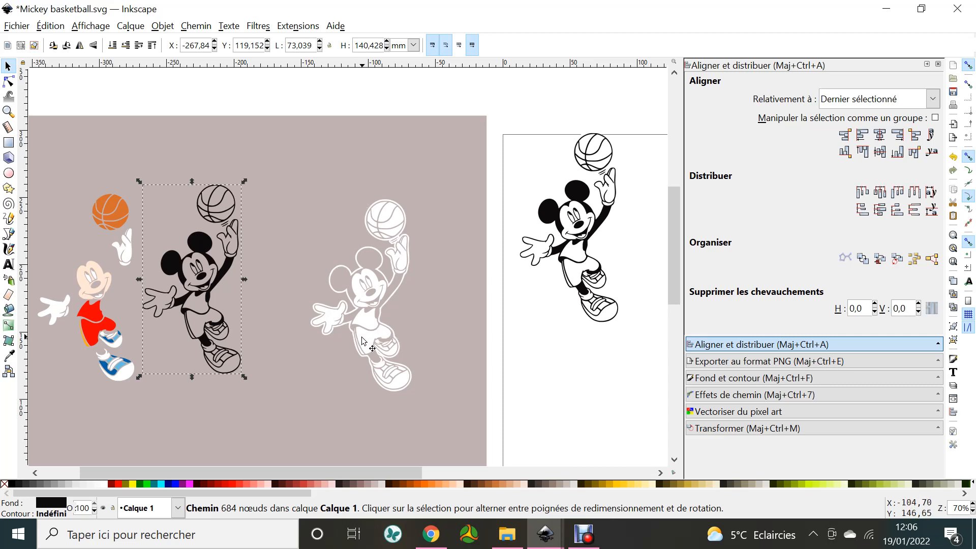
Move the white path to about X -167.91 mm, Y 133.86 mm and place the colour group over it at about X -167.87 mm, Y 135.99 mm
left_click_drag(306, 332, 328, 301)
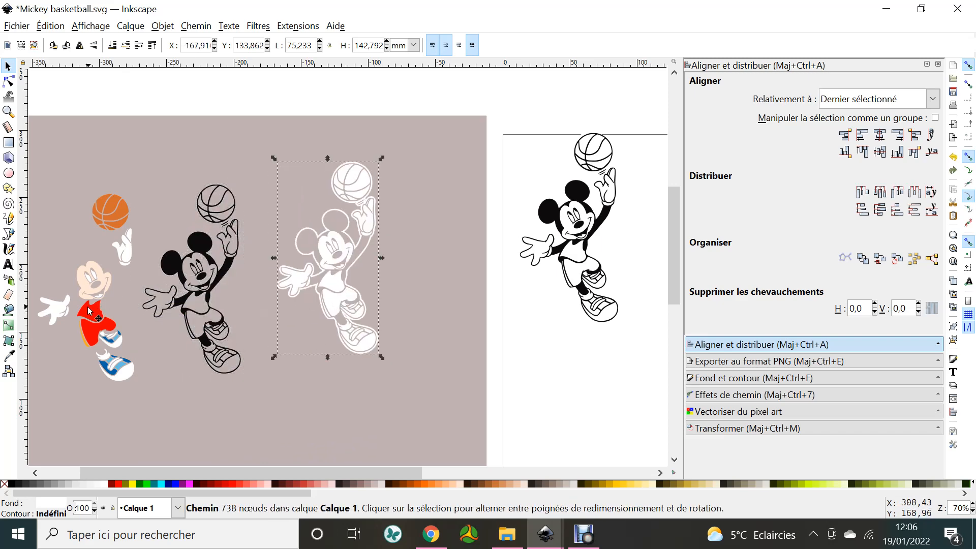
left_click_drag(88, 311, 135, 289)
left_click(90, 324)
left_click_drag(103, 329, 346, 301)
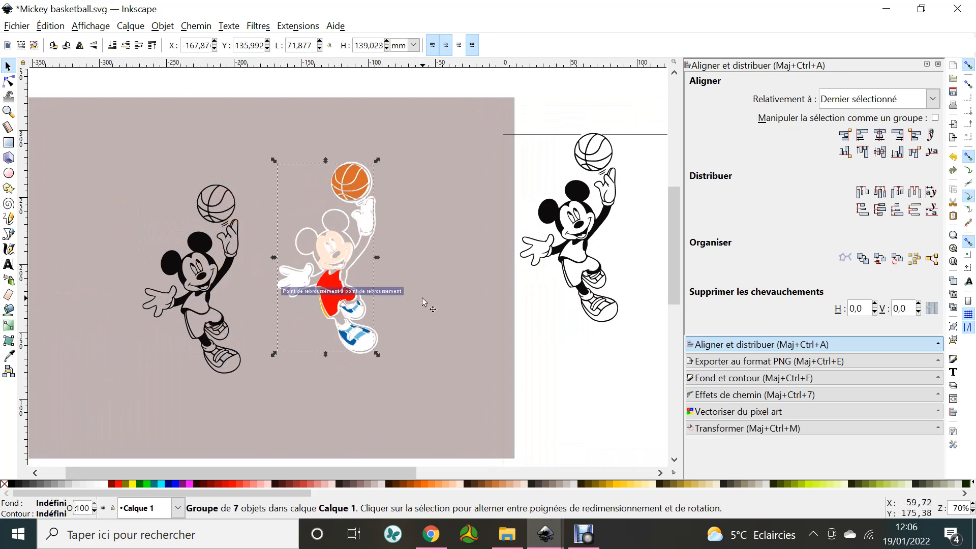
Centre the colour group and the white path on each other horizontally and vertically, and deselect them
key("Escape")
left_click_drag(249, 87, 419, 372)
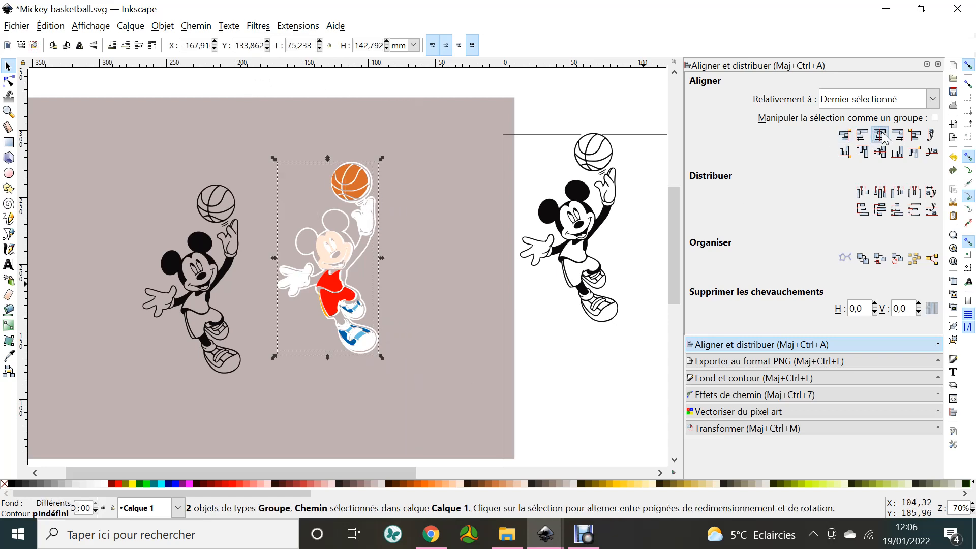
left_click(880, 152)
left_click(612, 361)
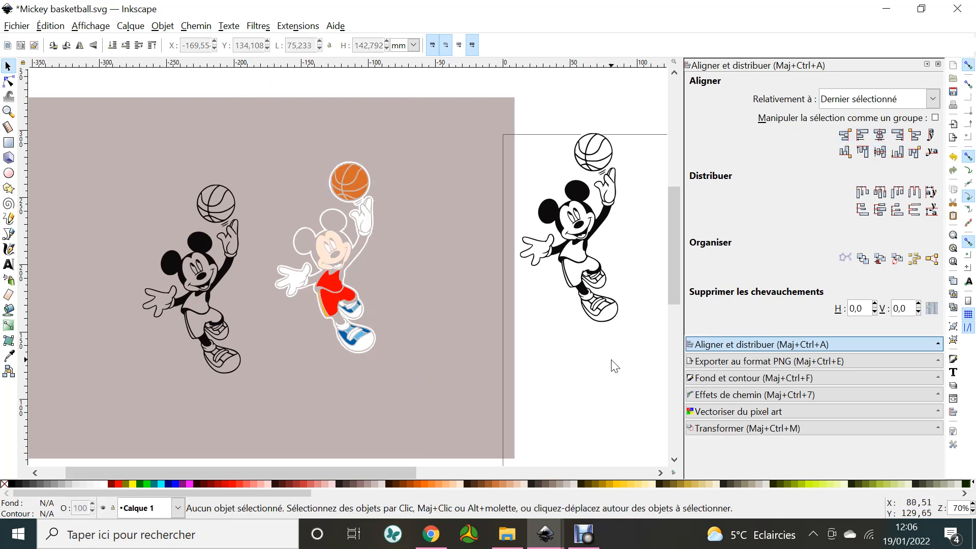
Place a copy of the colour group beside the black outline and shift the background rectangle behind them to about X -357.01 mm, Y 68.00 mm
left_click(320, 286)
left_click_drag(320, 287, 103, 322)
left_click(341, 347)
left_click(338, 343)
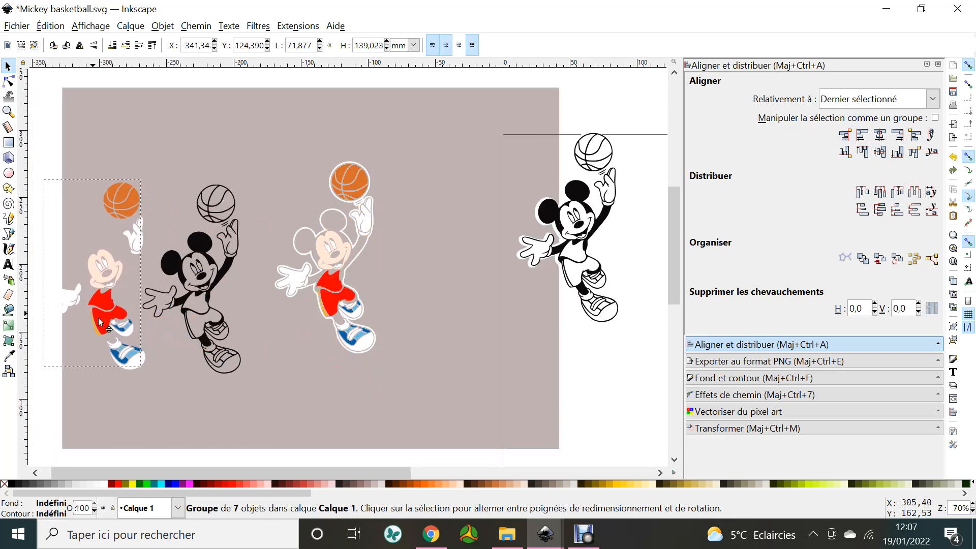
left_click_drag(488, 366, 448, 363)
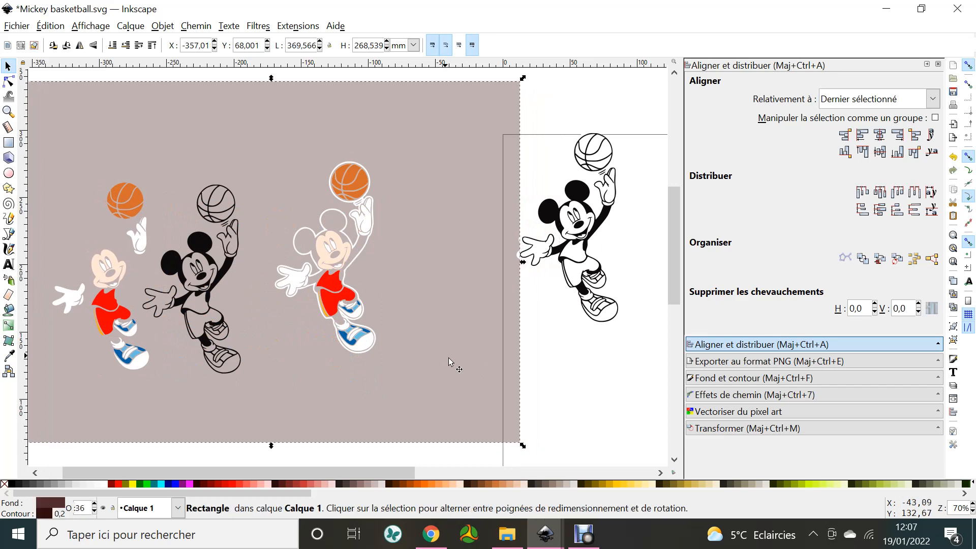
Ungroup the colour group lying over the white path
left_click(577, 414)
left_click(330, 297)
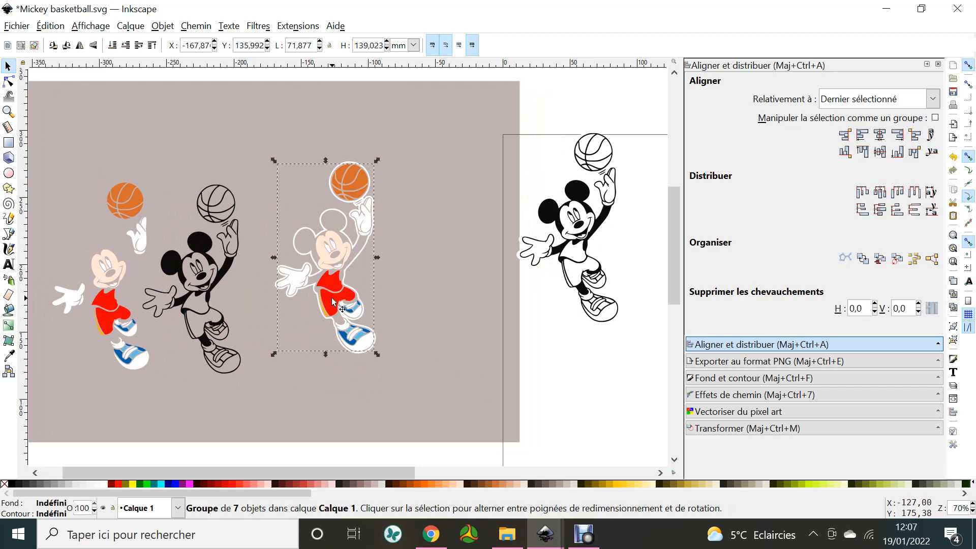
left_click(170, 29)
left_click(173, 138)
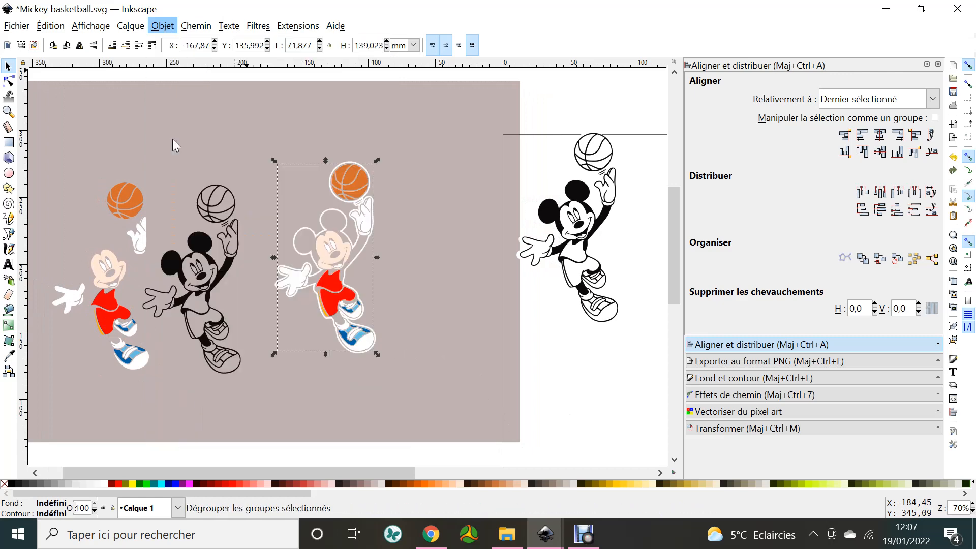
Apply Exclusion to the ungrouped colour paths together with the white path and deselect the result
left_click(568, 377)
left_click_drag(455, 460, 271, 114)
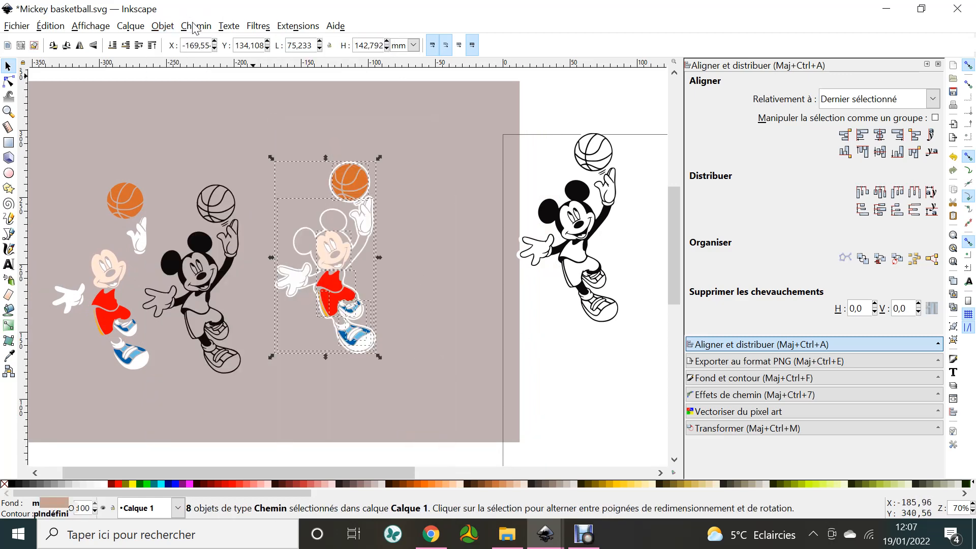
left_click(195, 26)
left_click(216, 149)
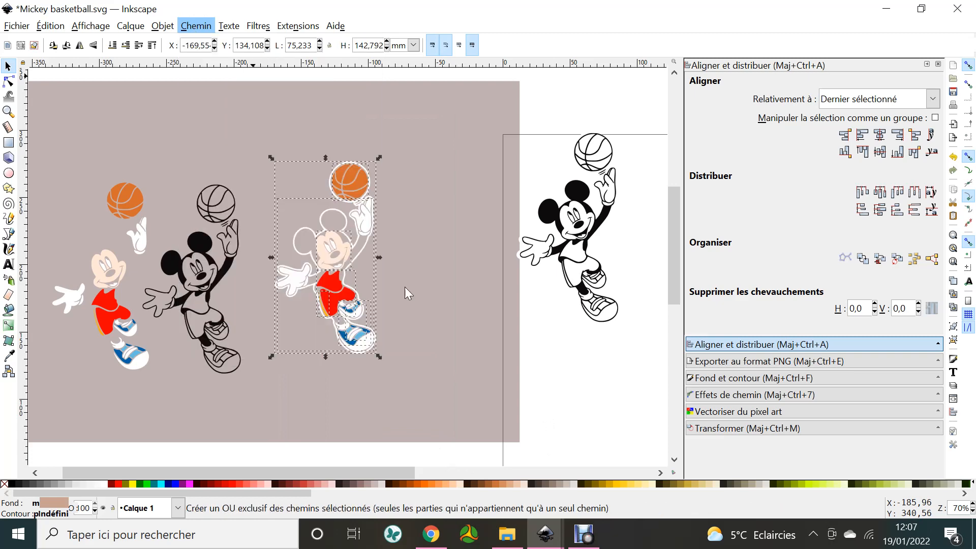
left_click(560, 368)
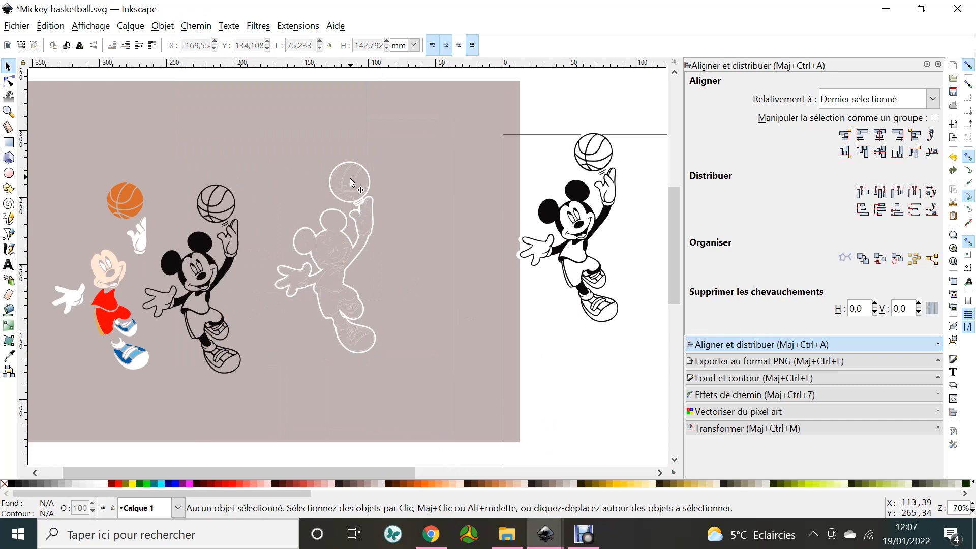
Move the resulting white path to about X -164.26 mm, Y 149.23 mm and break it apart into separate paths
left_click(320, 237)
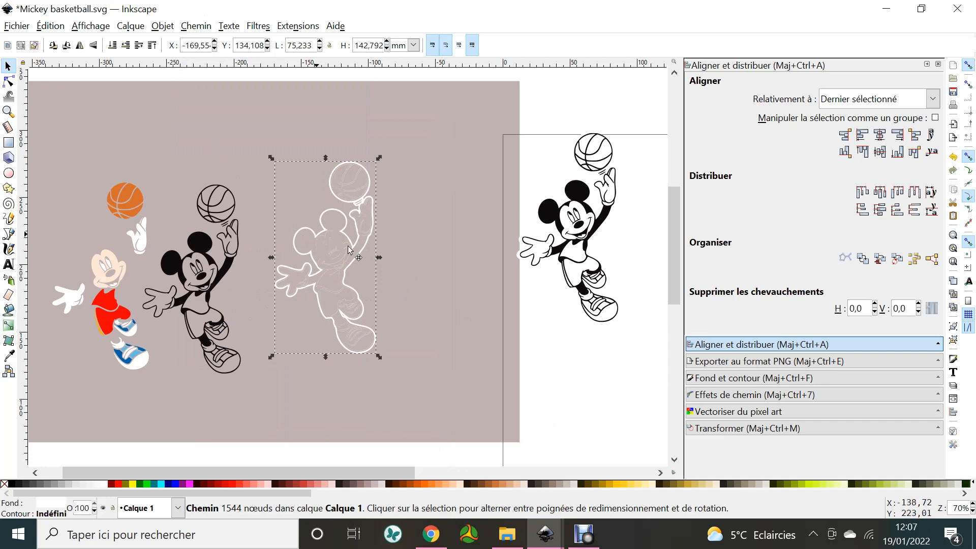
left_click_drag(322, 238, 264, 165)
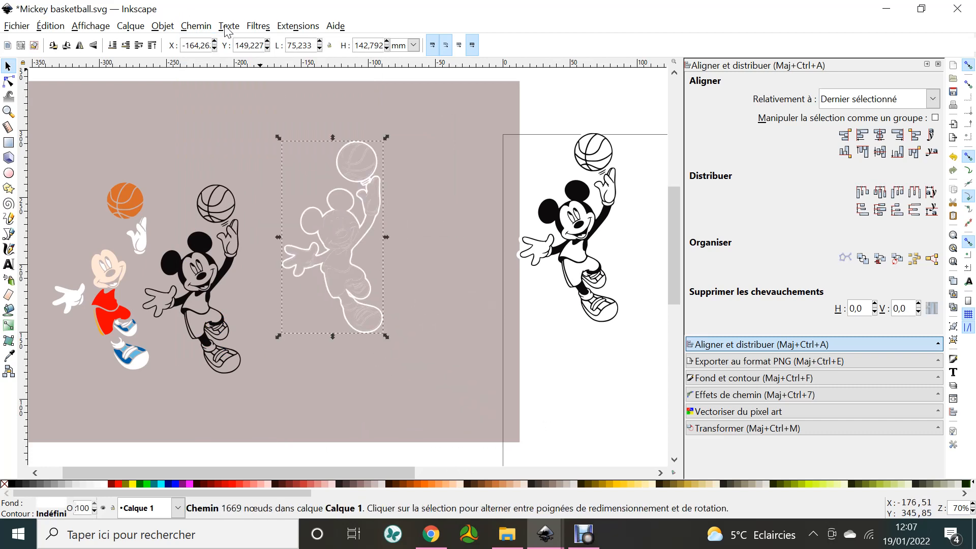
left_click(194, 29)
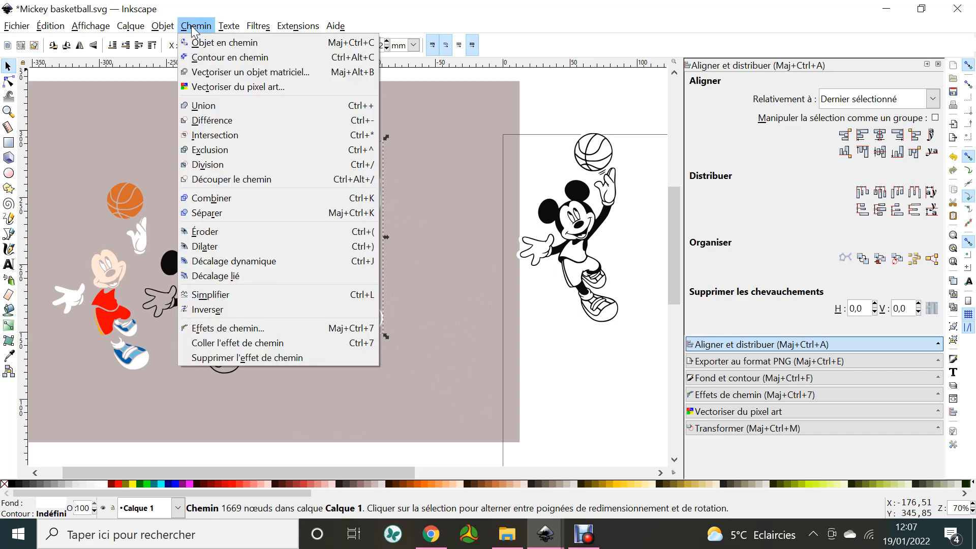
left_click(217, 211)
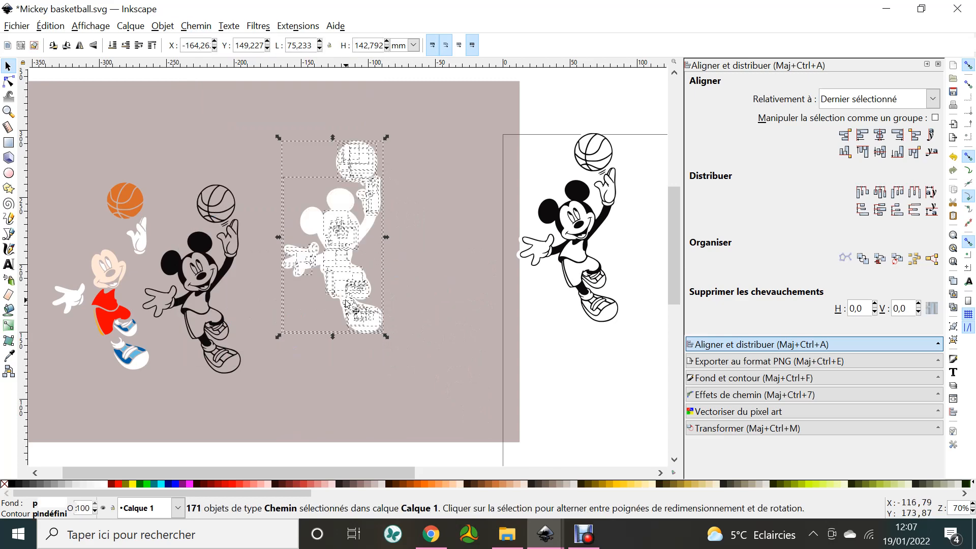
Select the two stacked white silhouettes and move them away from the fragments to about X -77.71 mm, Y 114.64 mm
scroll(345, 303, "up", 3, "ctrl")
scroll(346, 303, "up", 1, "ctrl")
left_click(144, 303)
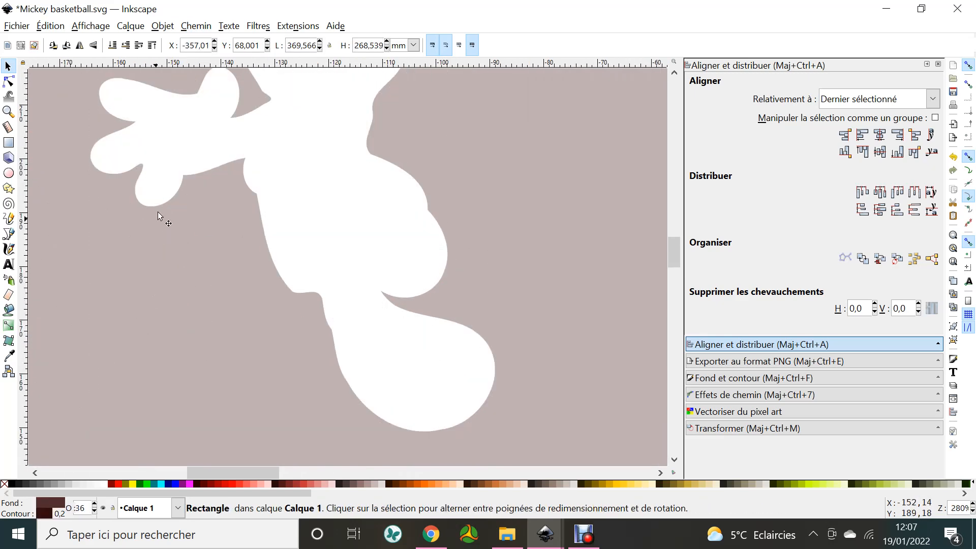
left_click(159, 205)
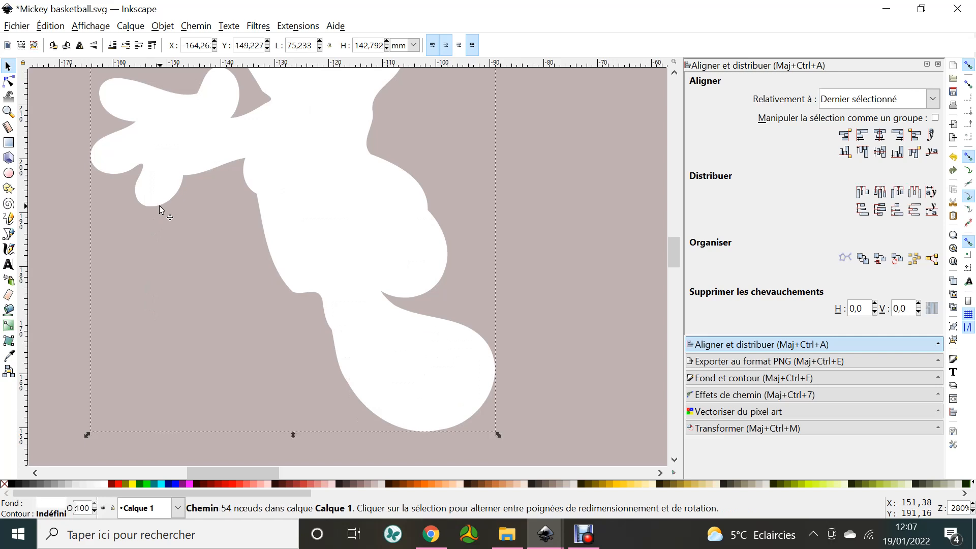
key("shift")
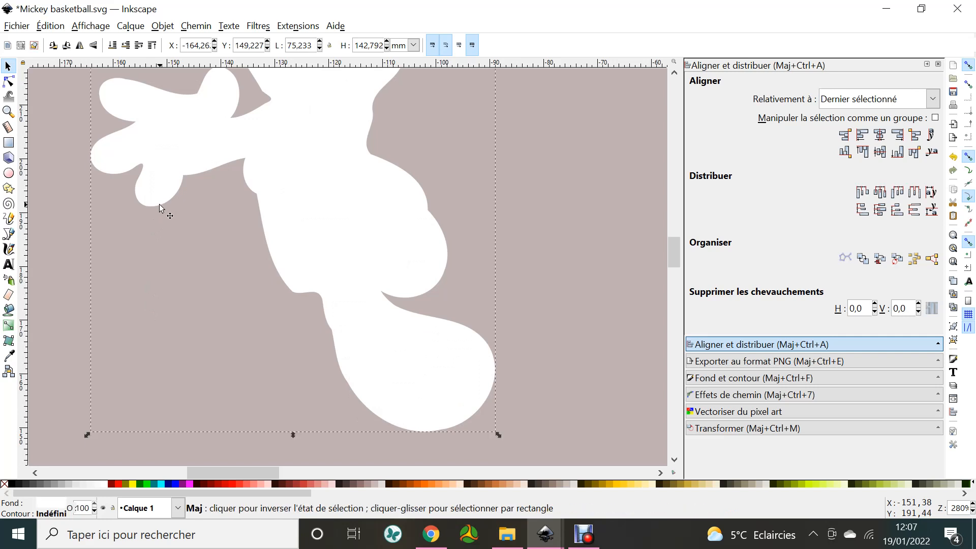
left_click(159, 204, "shift")
left_click(160, 204, "shift")
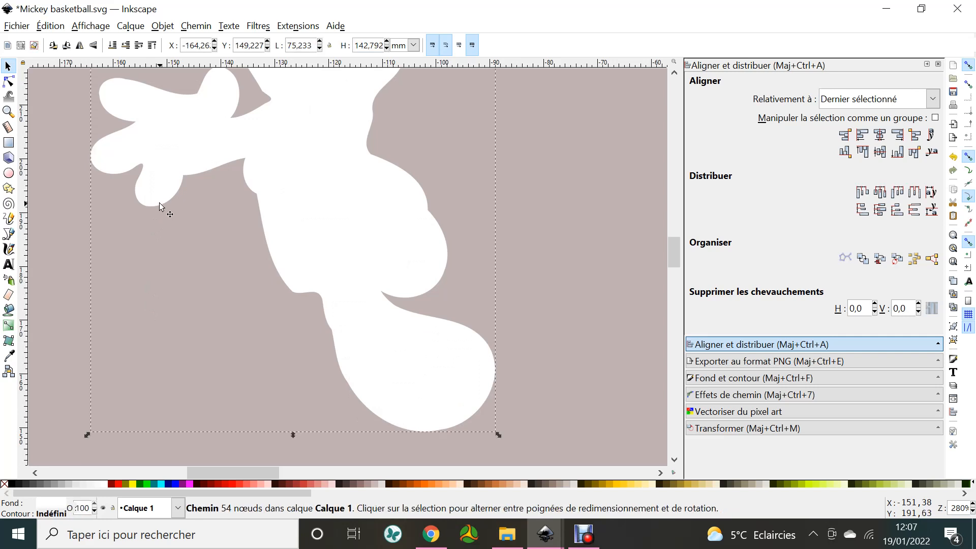
left_click(159, 202, "alt+shift")
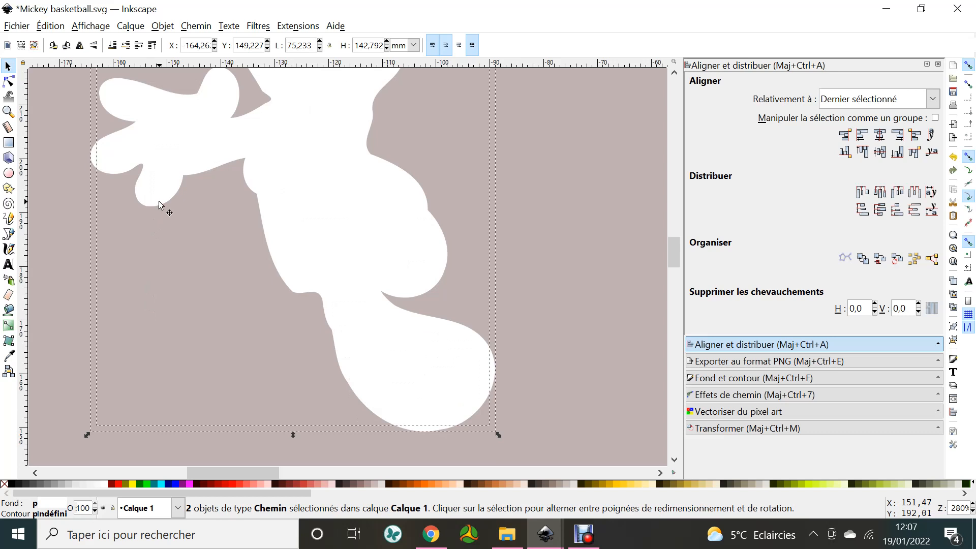
scroll(159, 201, "down", 2)
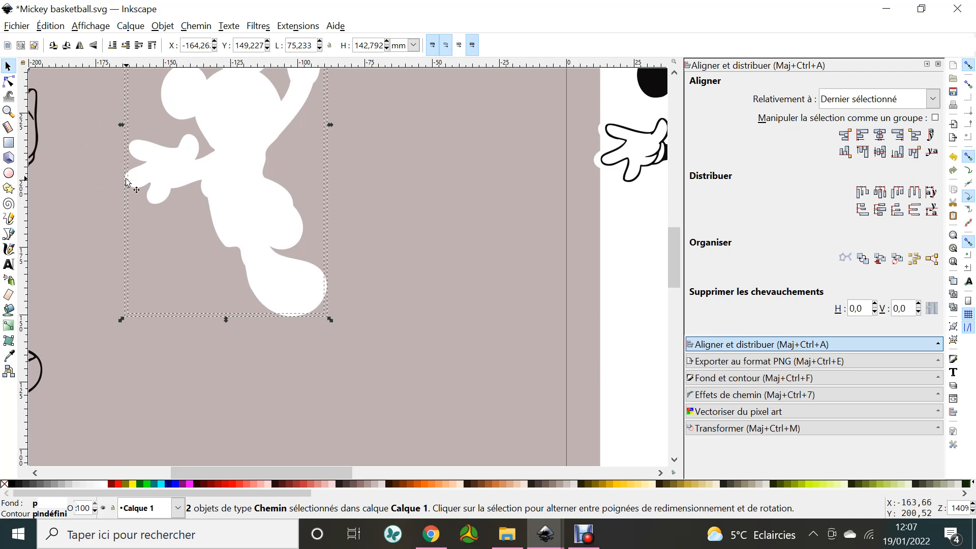
left_click_drag(127, 182, 356, 276)
scroll(355, 276, "down", 2)
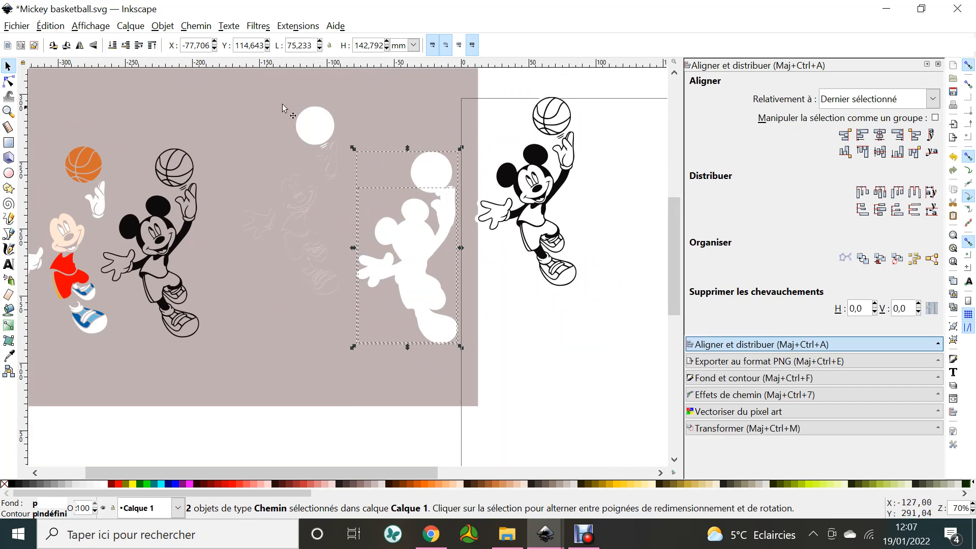
Delete all the leftover white fragments between the black outline and the silhouettes
left_click(231, 99)
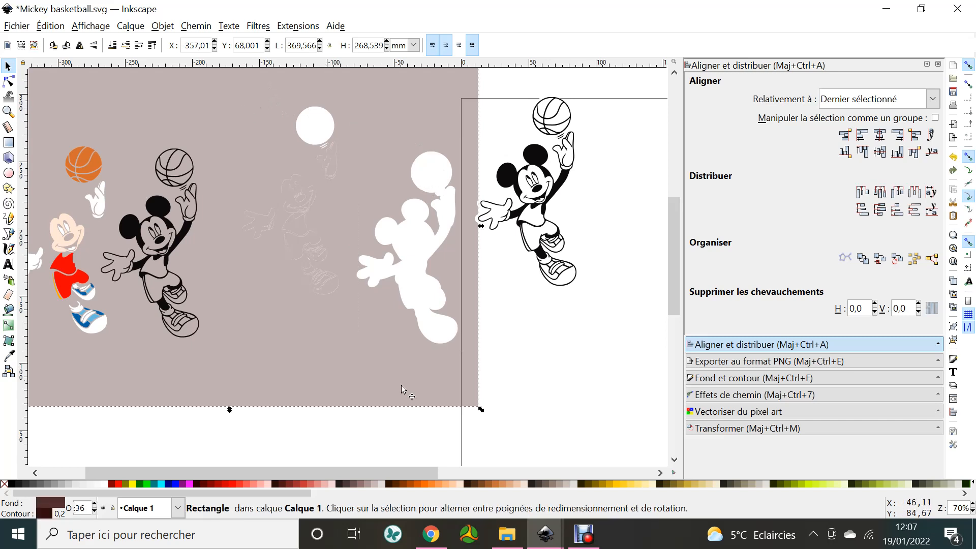
left_click_drag(368, 449, 227, 90)
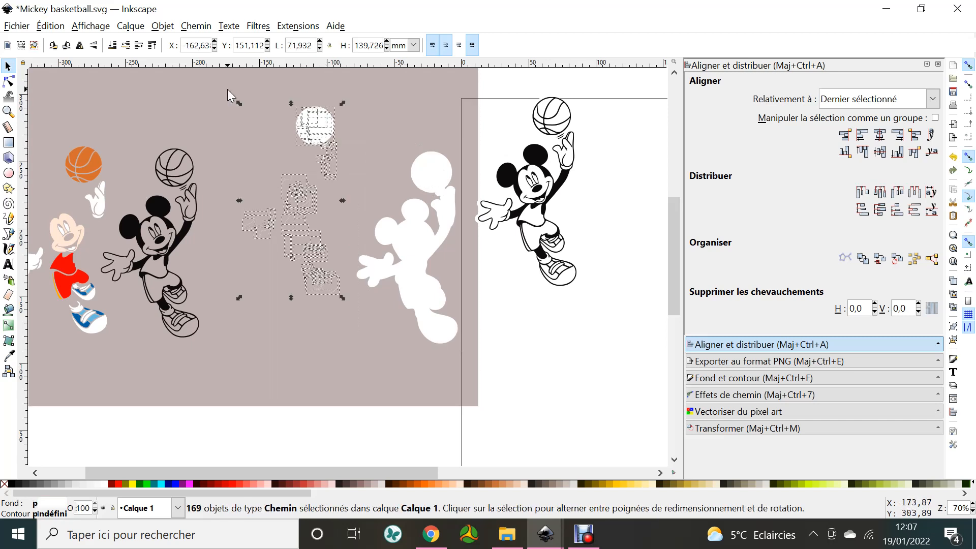
key("Delete")
Try to apply Exclusion to the two stacked white silhouettes
left_click_drag(539, 410, 300, 131)
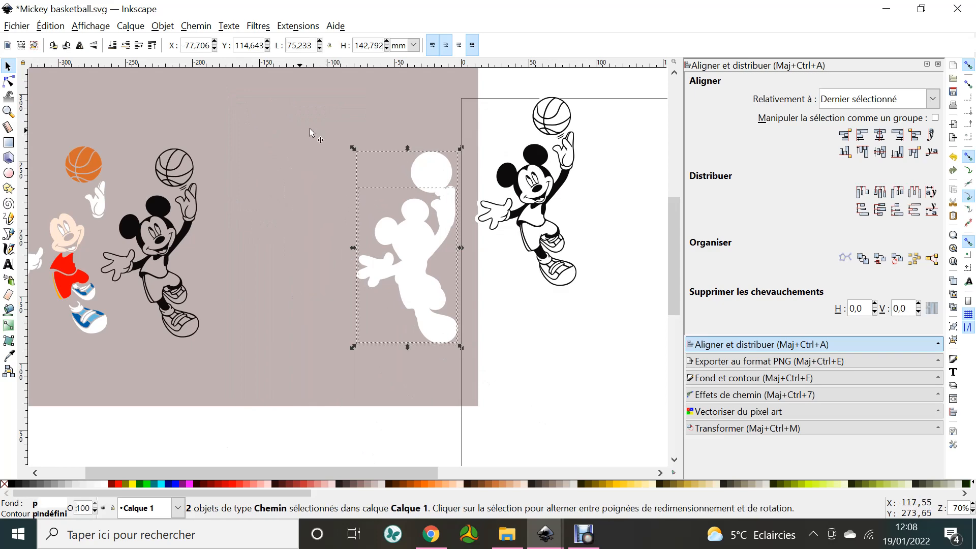
left_click(194, 26)
left_click(208, 146)
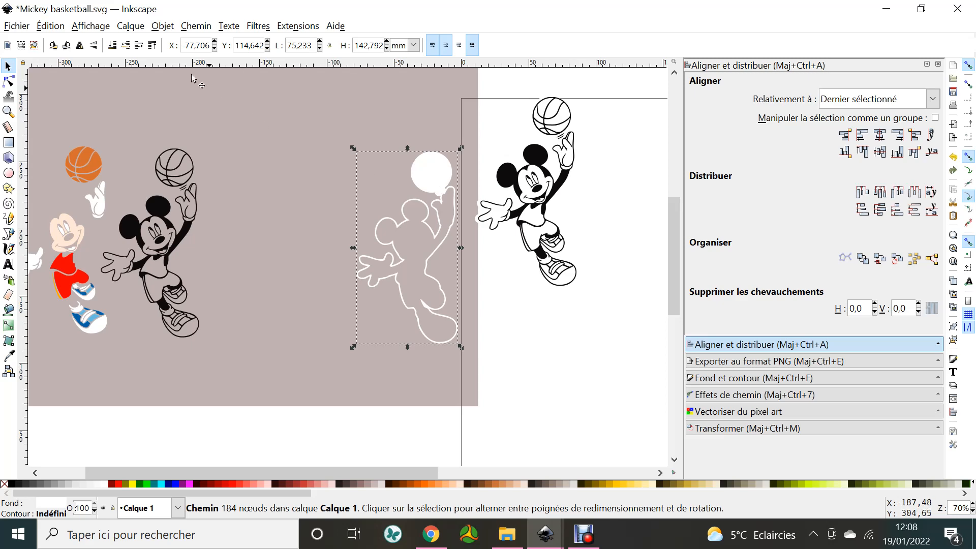
Undo the Exclusion, the deletion of the white fragments and the move of the white silhouettes
left_click(55, 26)
left_click(61, 38)
left_click(51, 26)
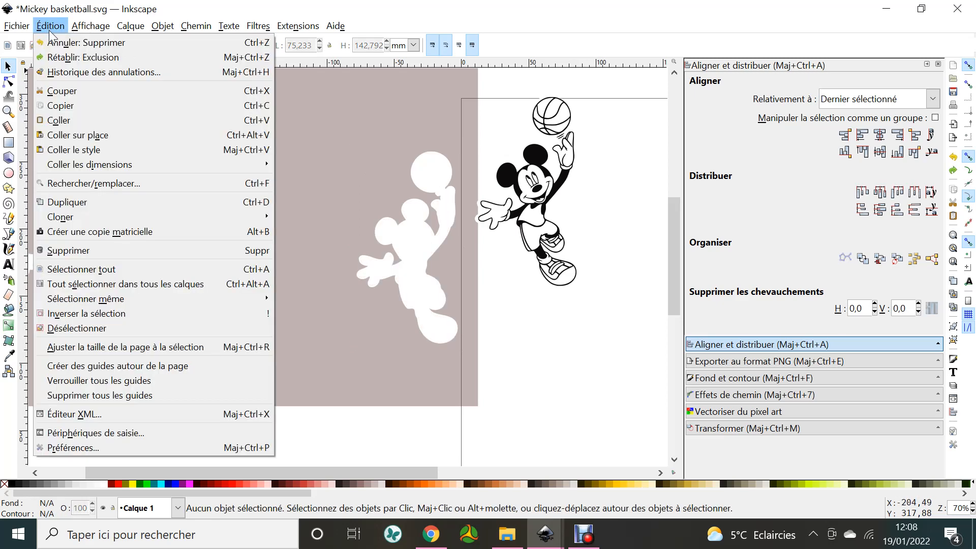
left_click(56, 39)
left_click(51, 26)
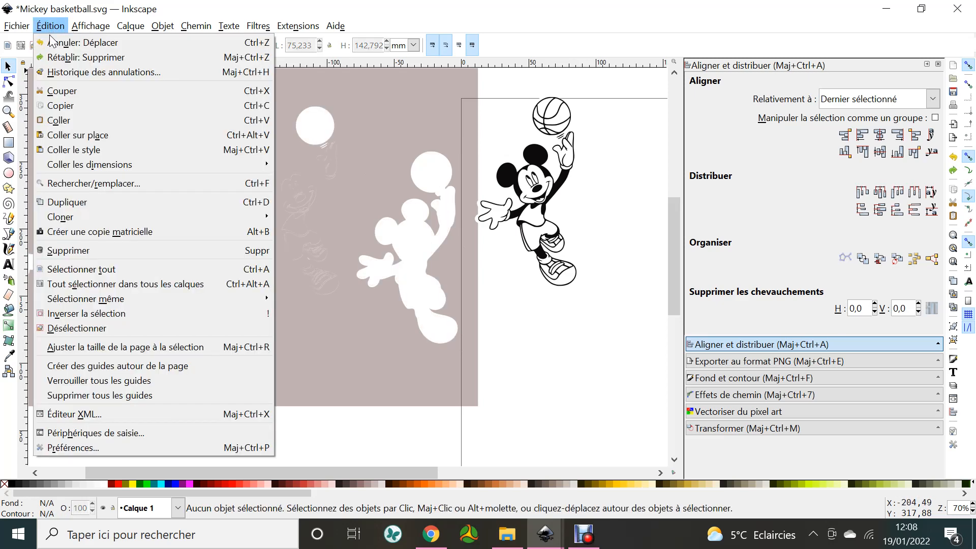
left_click(56, 39)
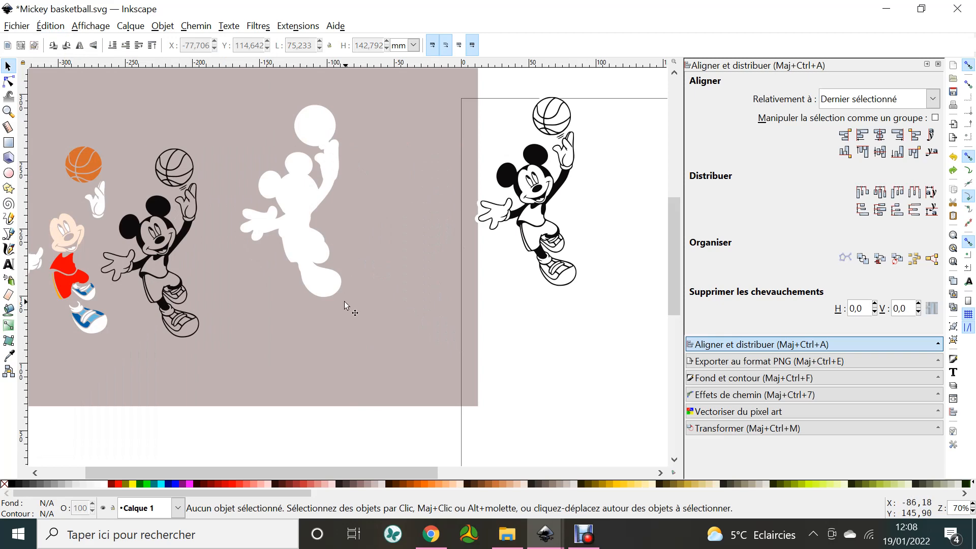
scroll(337, 295, "up", 3, "ctrl")
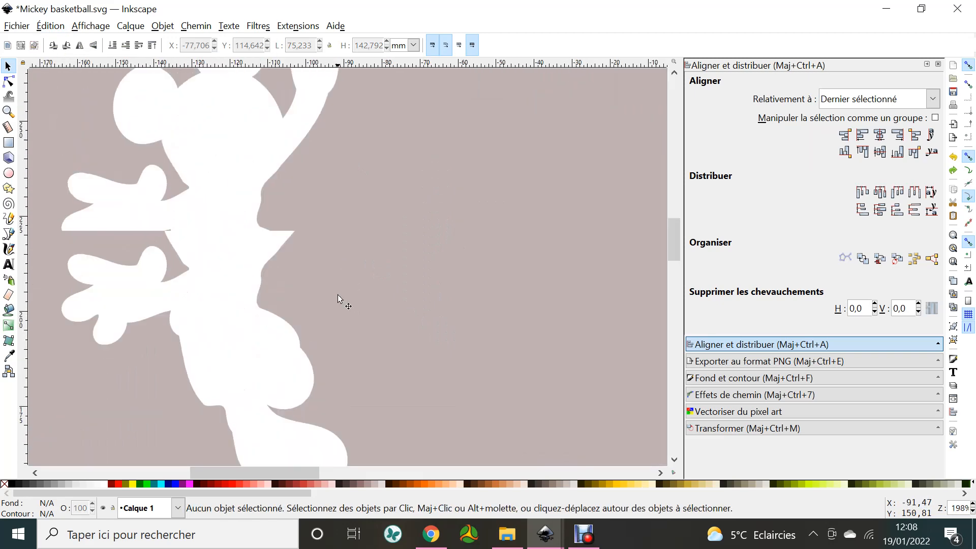
scroll(339, 205, "up", 5)
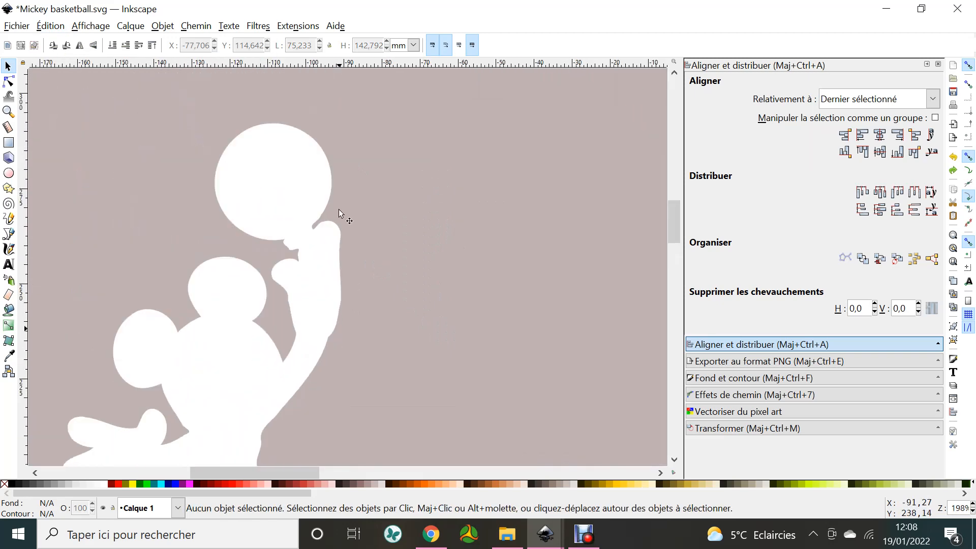
left_click(341, 235)
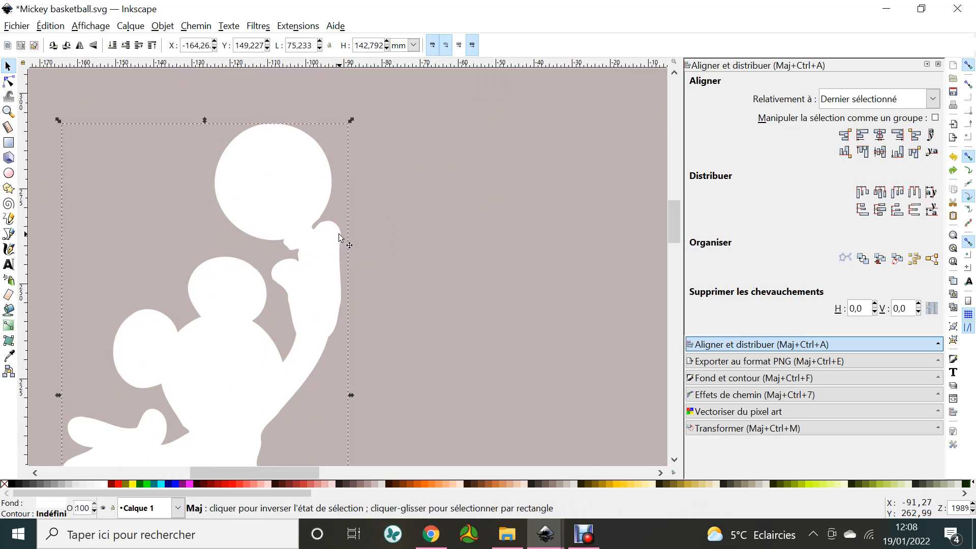
left_click(339, 237, "shift")
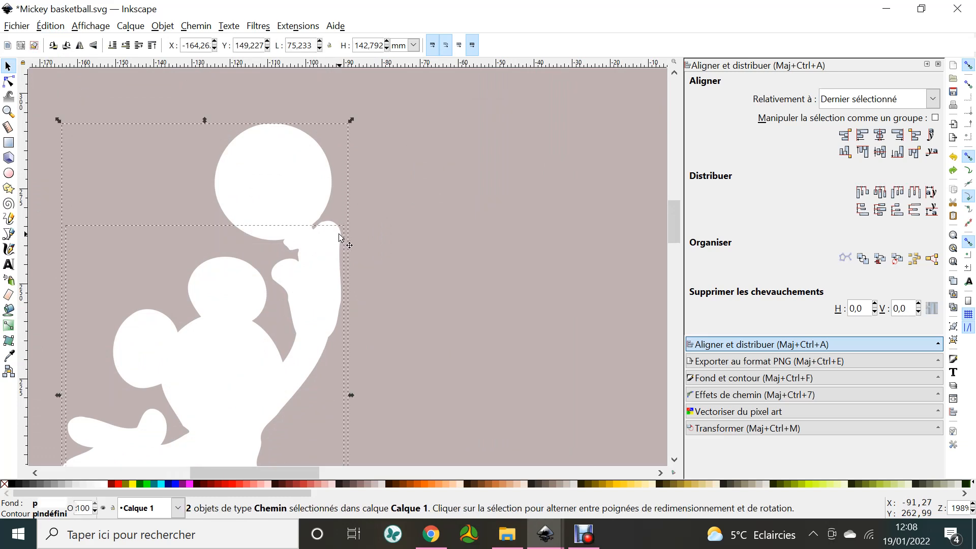
left_click(327, 200, "shift")
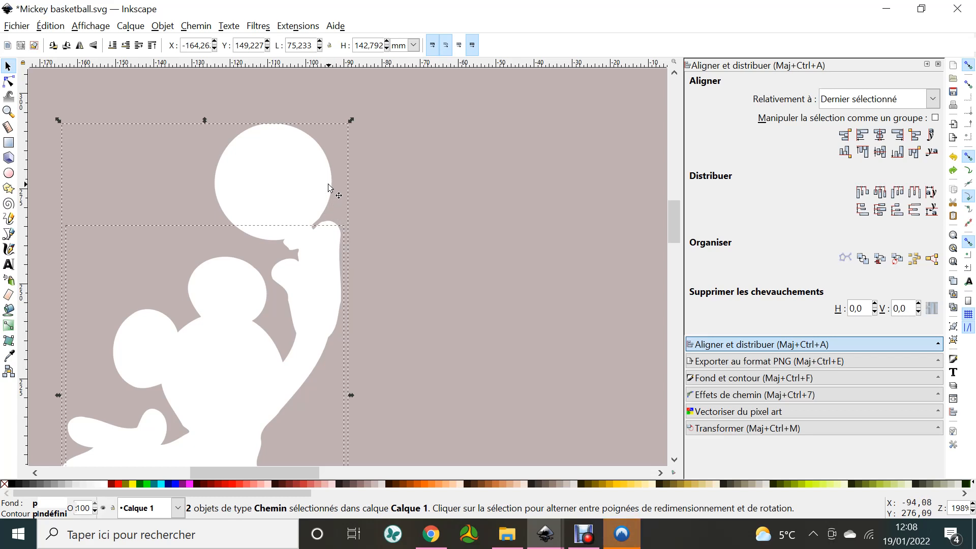
left_click(328, 187, "shift")
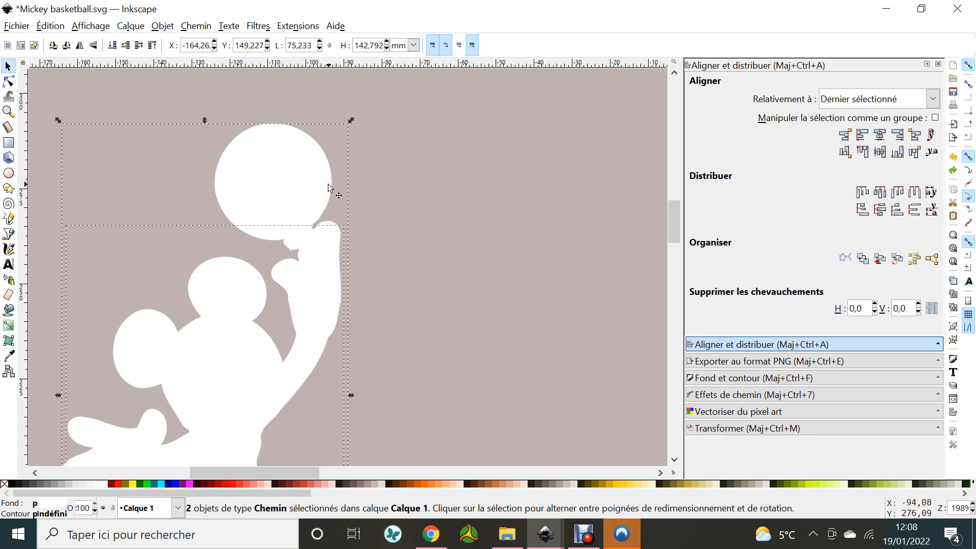
left_click(328, 187, "shift")
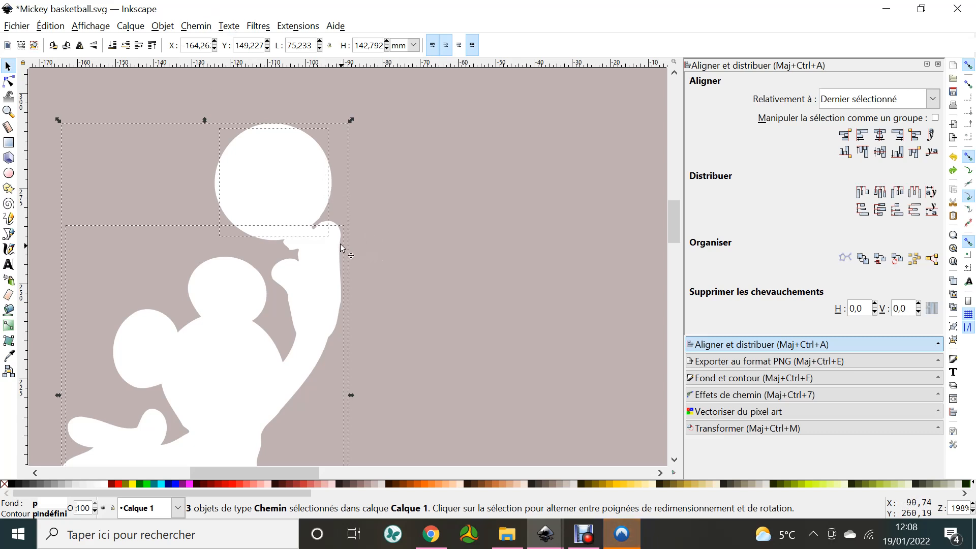
left_click_drag(338, 242, 477, 237)
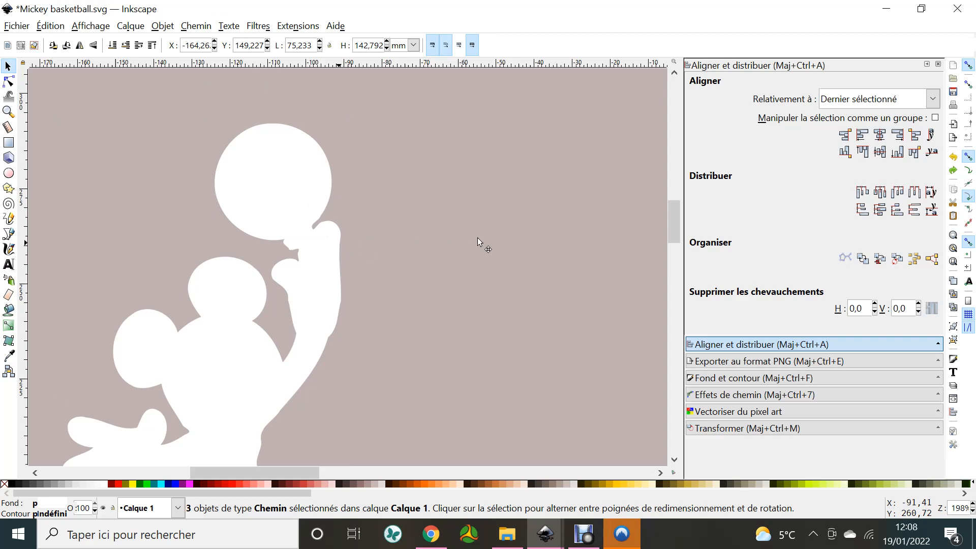
left_click(387, 218)
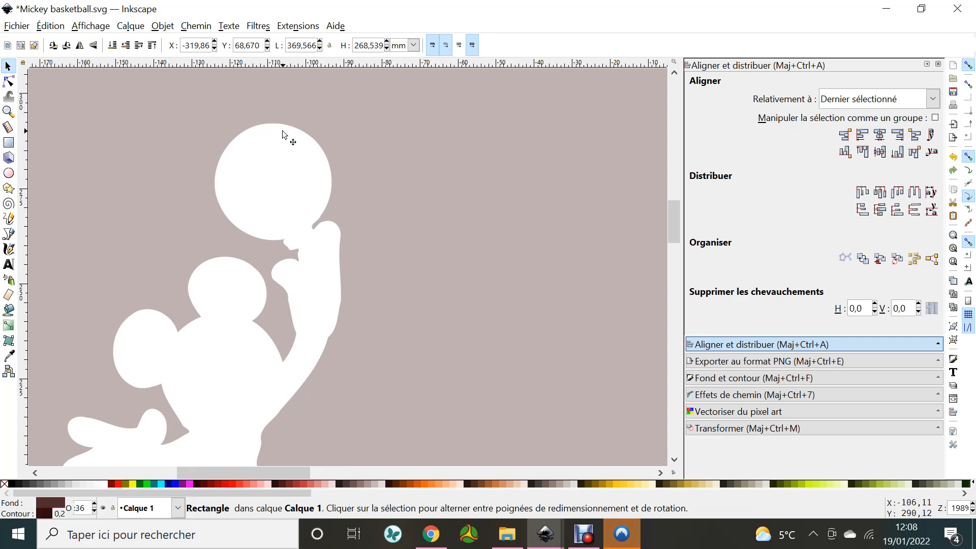
Select all the stacked white paths on the beige rectangle and give them a flat dark stroke of colour 2c0b08f9
scroll(283, 130, "down", 11)
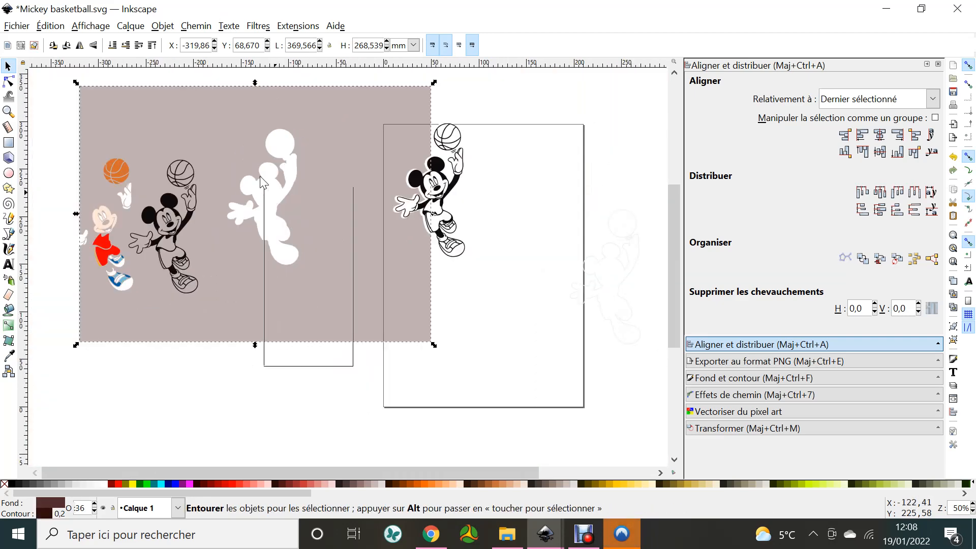
left_click_drag(262, 182, 226, 105)
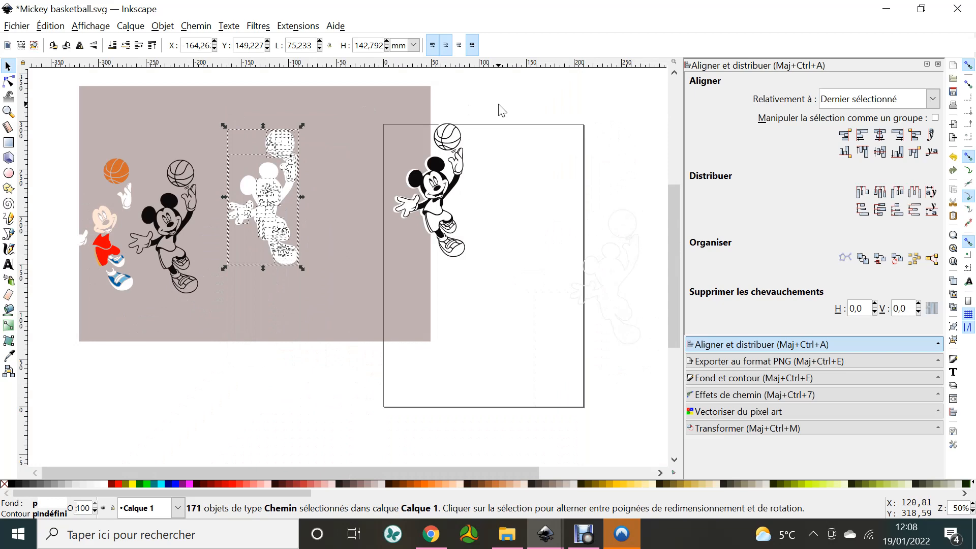
left_click(740, 379)
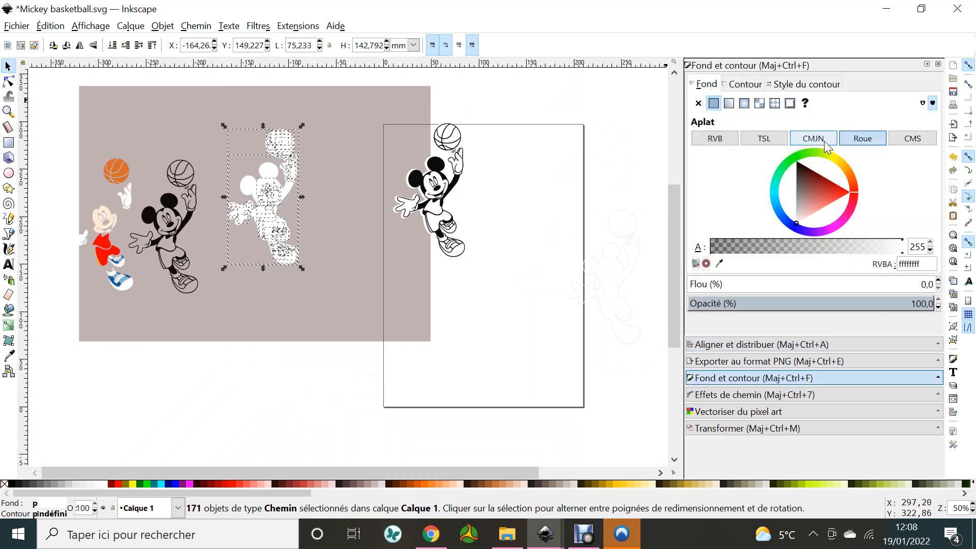
left_click(752, 87)
left_click(710, 86)
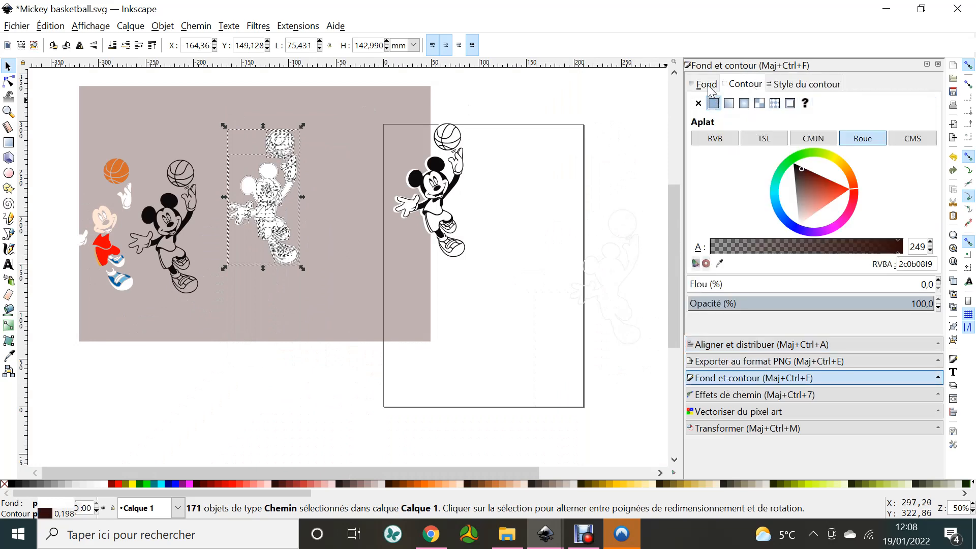
Select the outer white silhouette with the inner body and ball silhouettes and apply Exclusion to the three paths
scroll(293, 233, "down", 2)
scroll(280, 277, "up", 1)
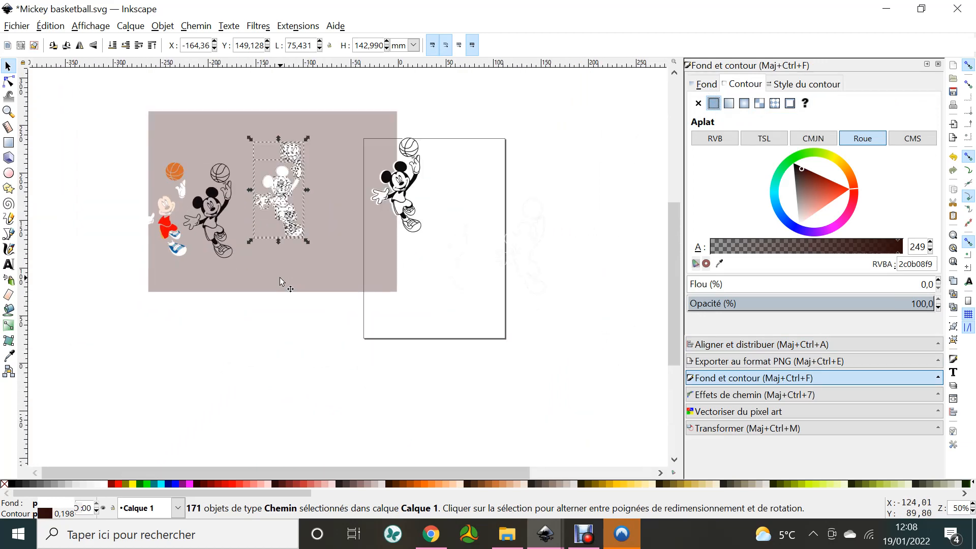
scroll(279, 278, "up", 11)
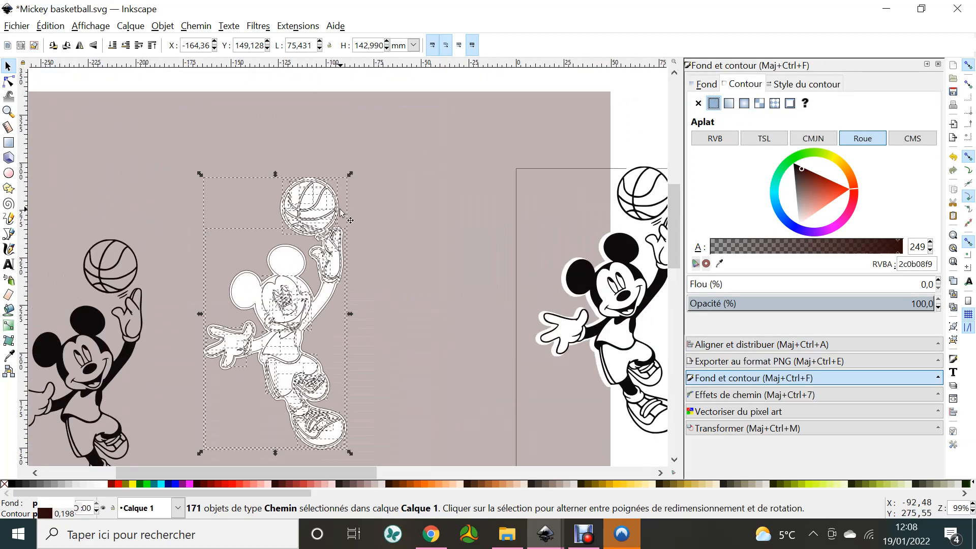
scroll(341, 212, "up", 3)
left_click(348, 283)
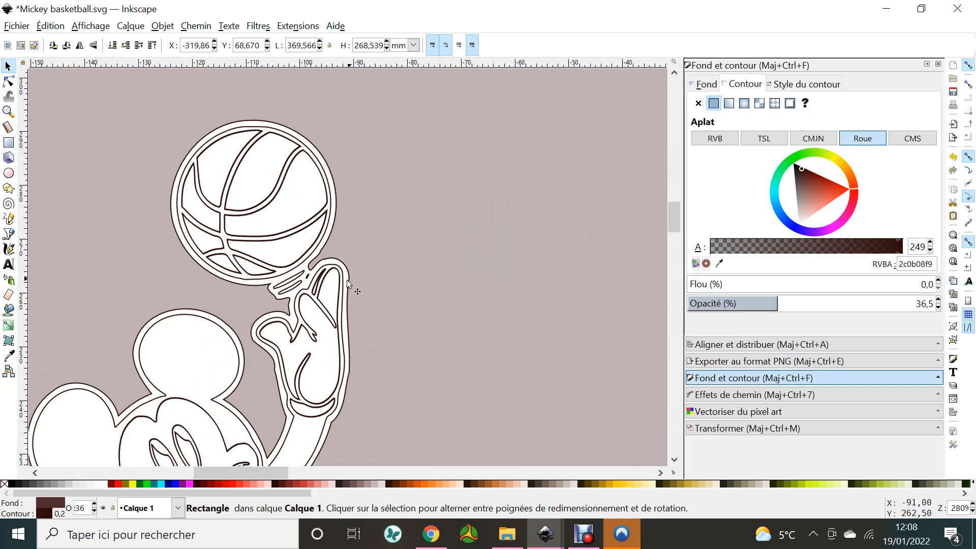
left_click(348, 284, "alt")
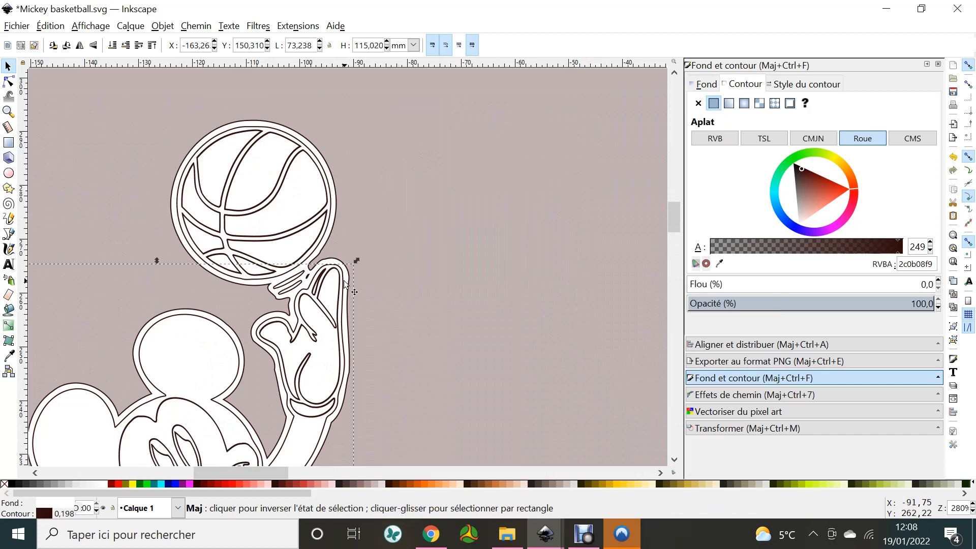
left_click(345, 284, "shift")
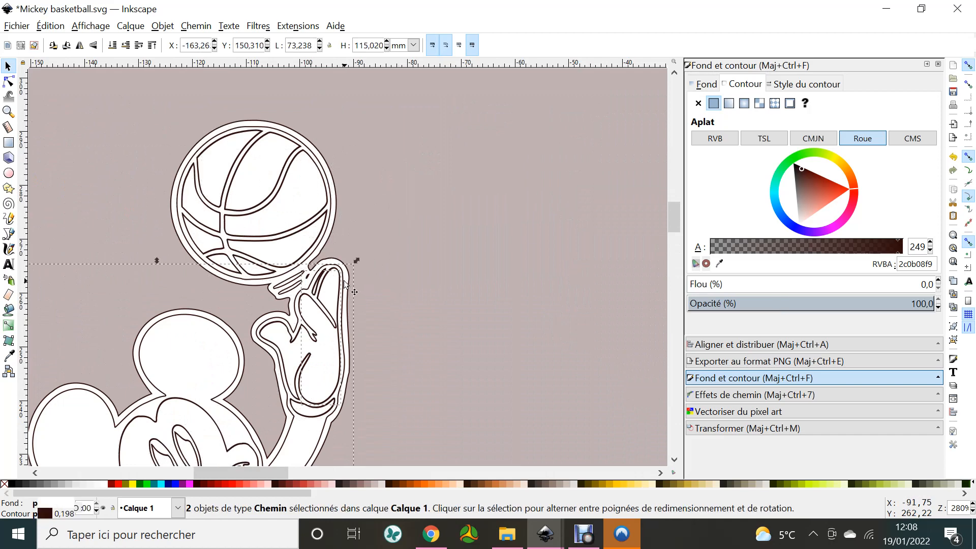
left_click(345, 283, "shift")
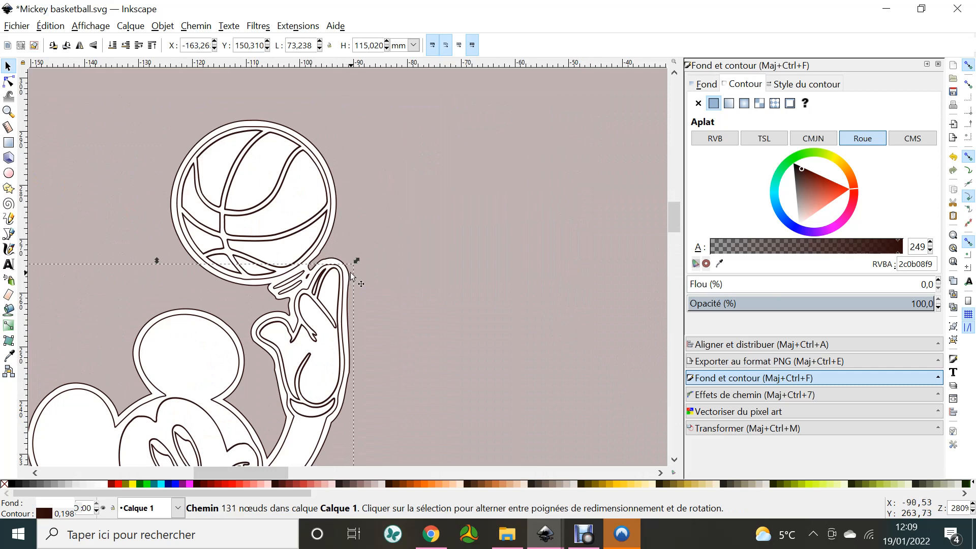
left_click(351, 275, "alt+shift")
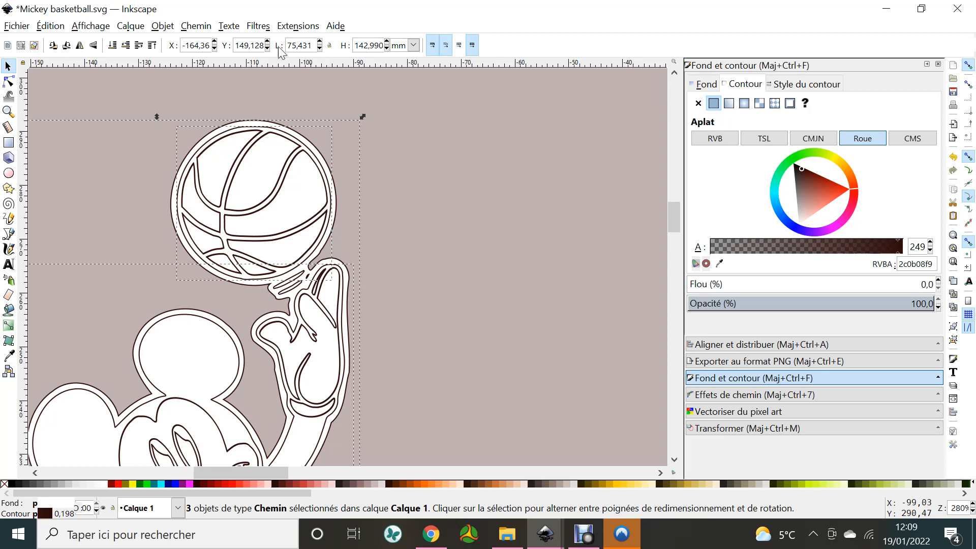
left_click(194, 27)
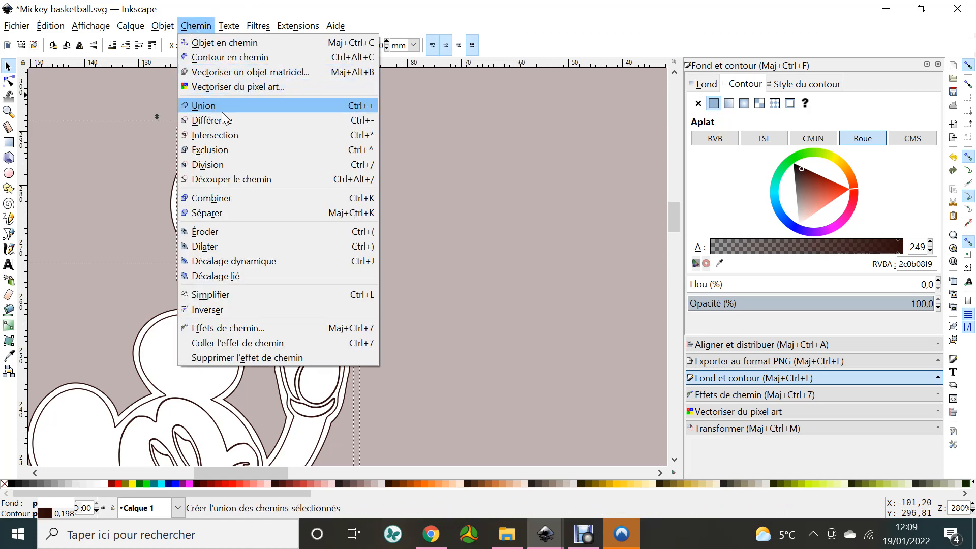
left_click(211, 149)
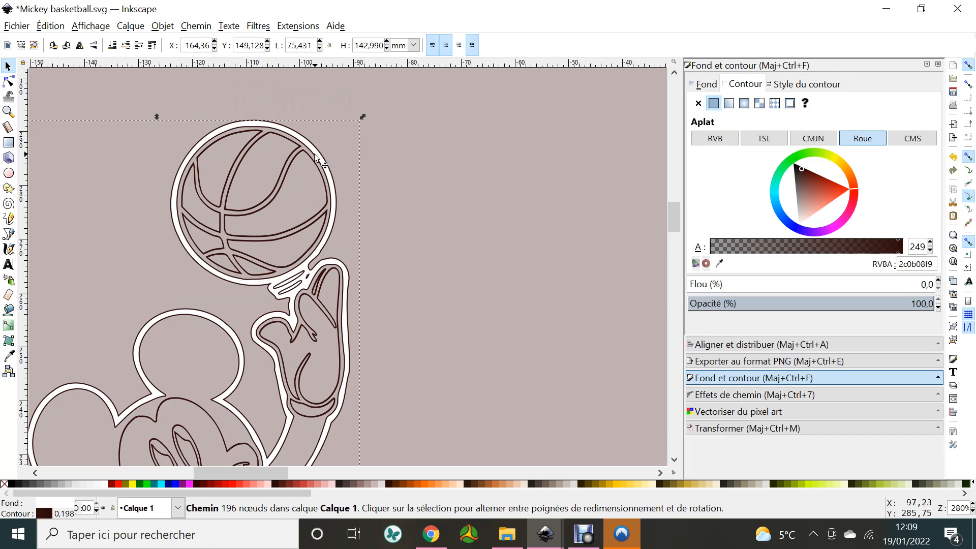
Move the excluded white contour clear of the inner fragments and delete all the leftover fragments
left_click_drag(342, 147, 587, 151)
scroll(280, 240, "down", 1)
scroll(280, 240, "down", 5)
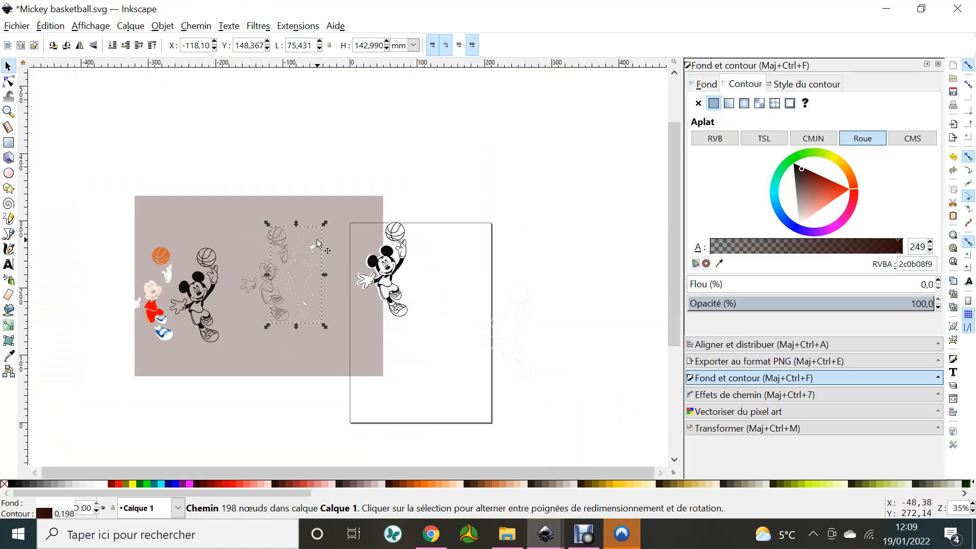
left_click_drag(318, 242, 358, 253)
left_click_drag(237, 184, 306, 342)
key("Delete")
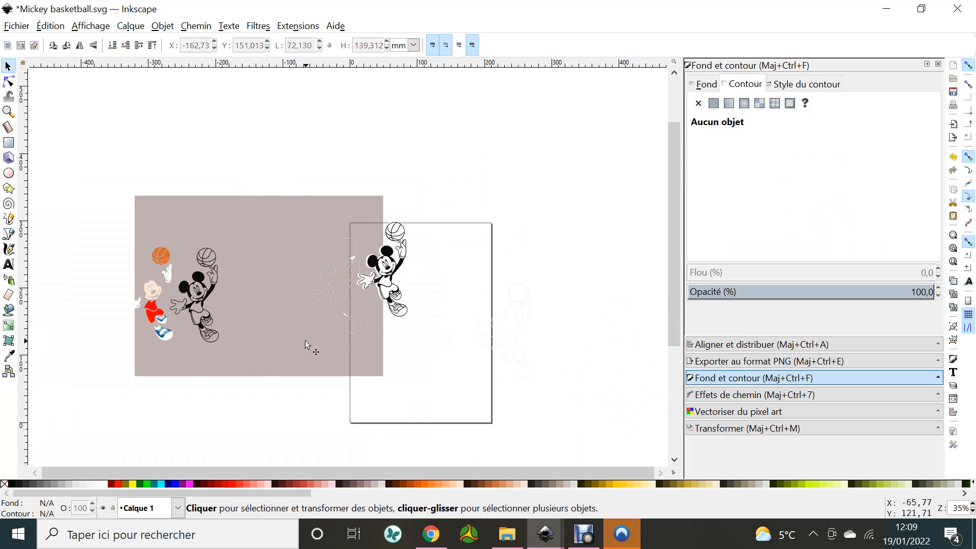
Move the white contour back onto the beige rectangle at about X -139.24 mm, Y 130.42 mm and remove its stroke
left_click(280, 313)
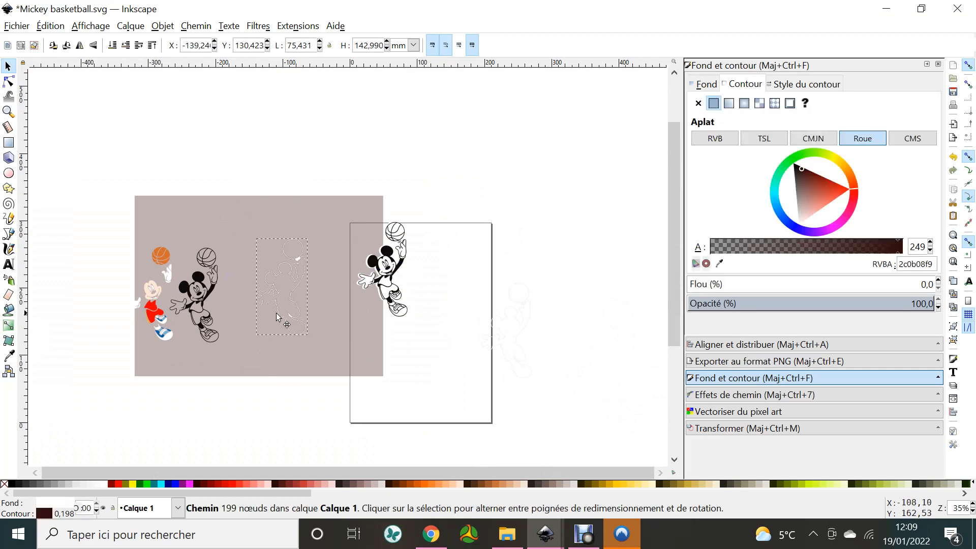
scroll(276, 312, "up", 4)
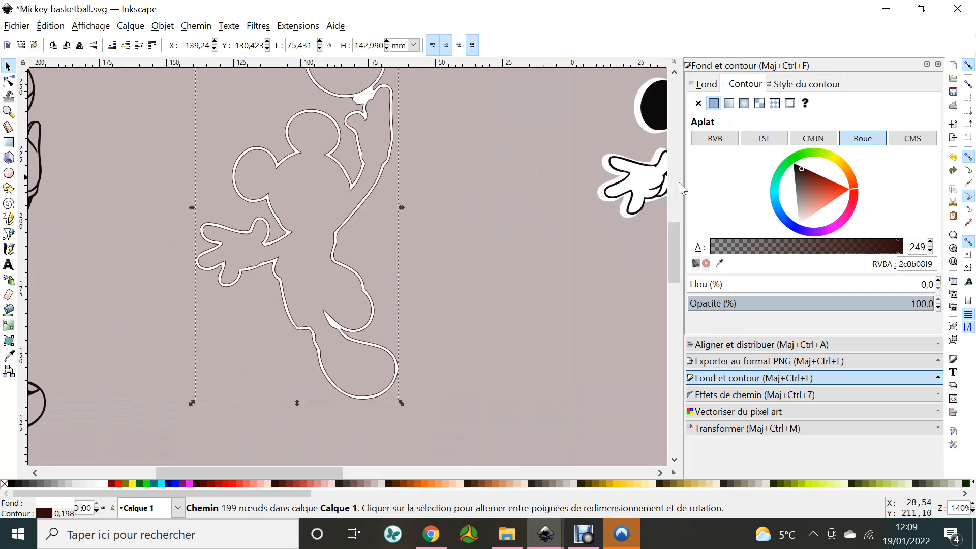
left_click(698, 103)
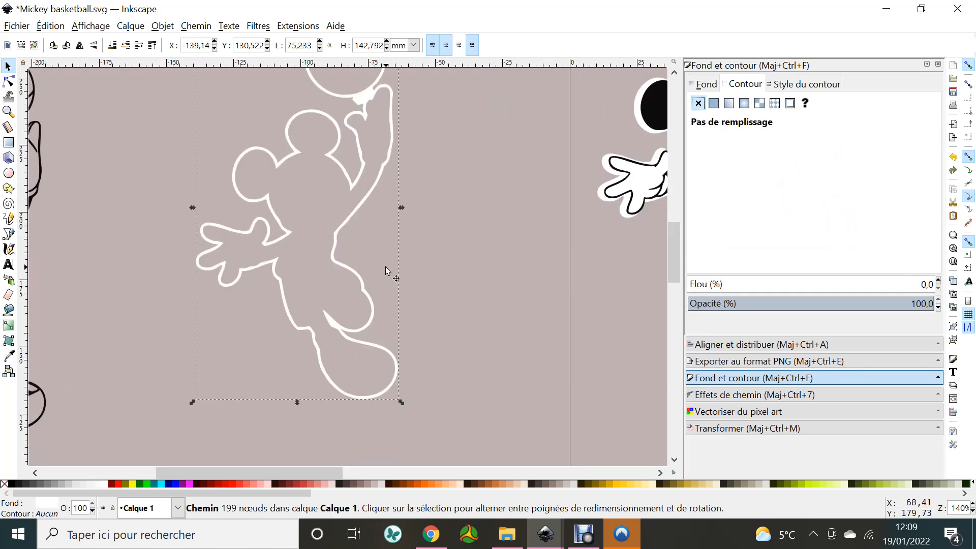
Lay the black outline (about X -138.04 mm, Y 131.70 mm) and the grouped colour paths (about X -137.51 mm, Y 132.50 mm) over the white contour
scroll(386, 270, "down", 2)
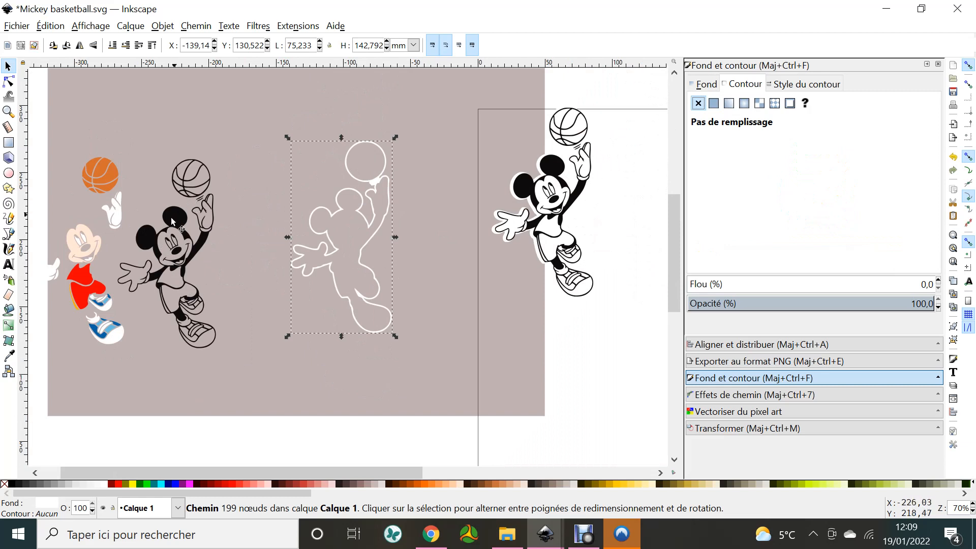
left_click_drag(183, 217, 355, 199)
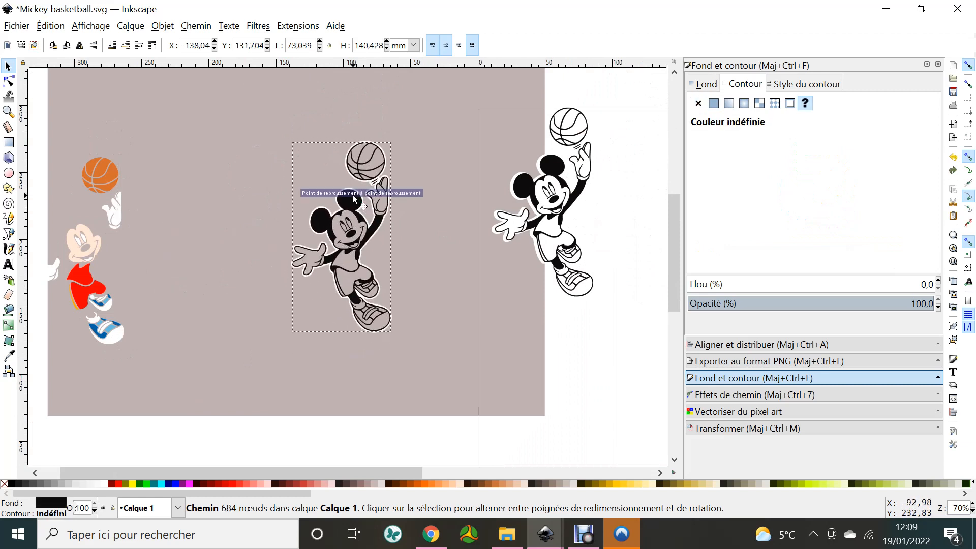
left_click_drag(88, 273, 191, 287)
left_click_drag(109, 297, 379, 283)
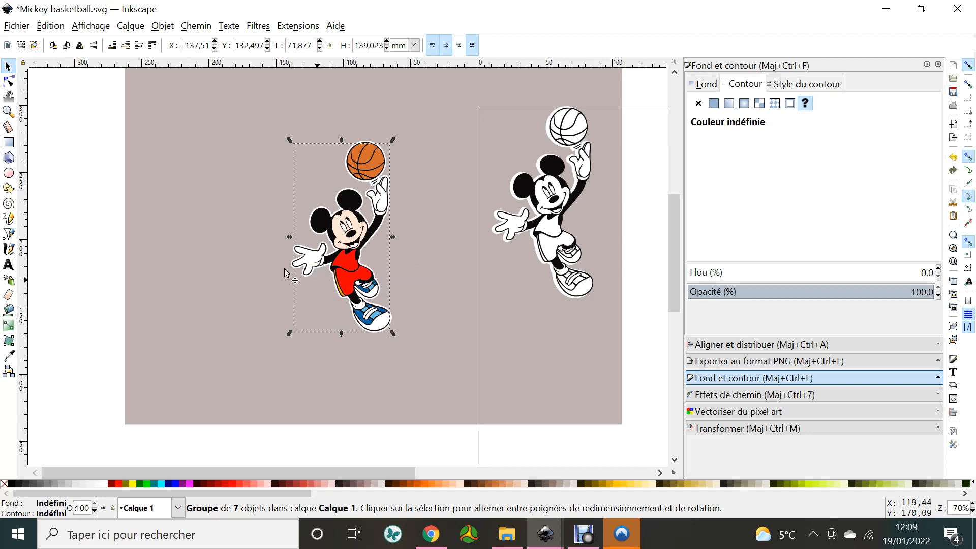
Select the background rectangle and set its stroke to the black sampled from the coloured Mickey's ear (RGBA 0e0b0bff)
left_click(203, 215)
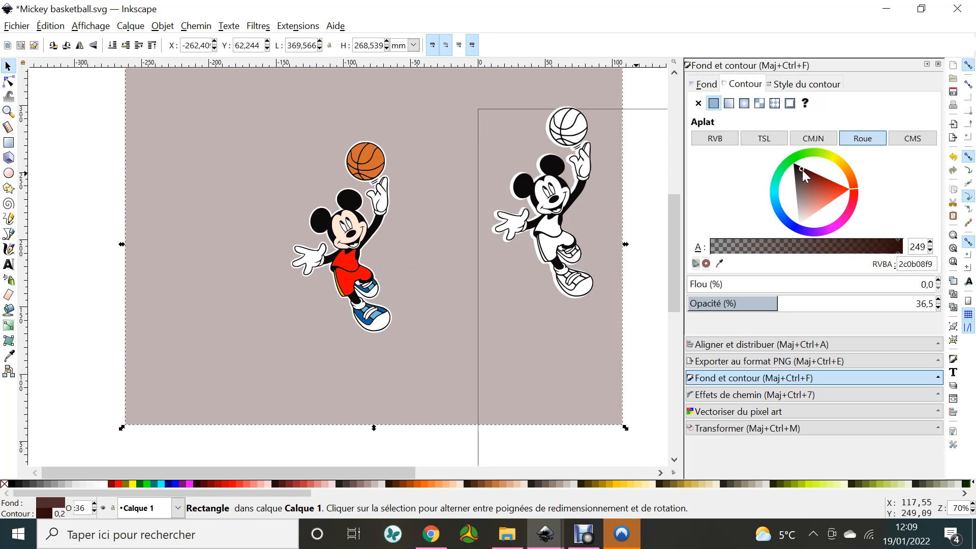
left_click_drag(802, 170, 784, 157)
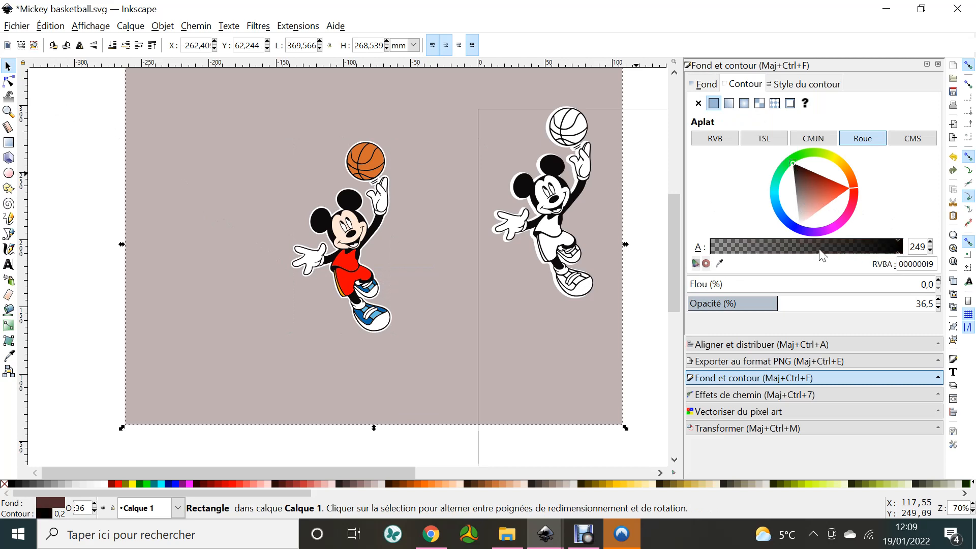
left_click(468, 322)
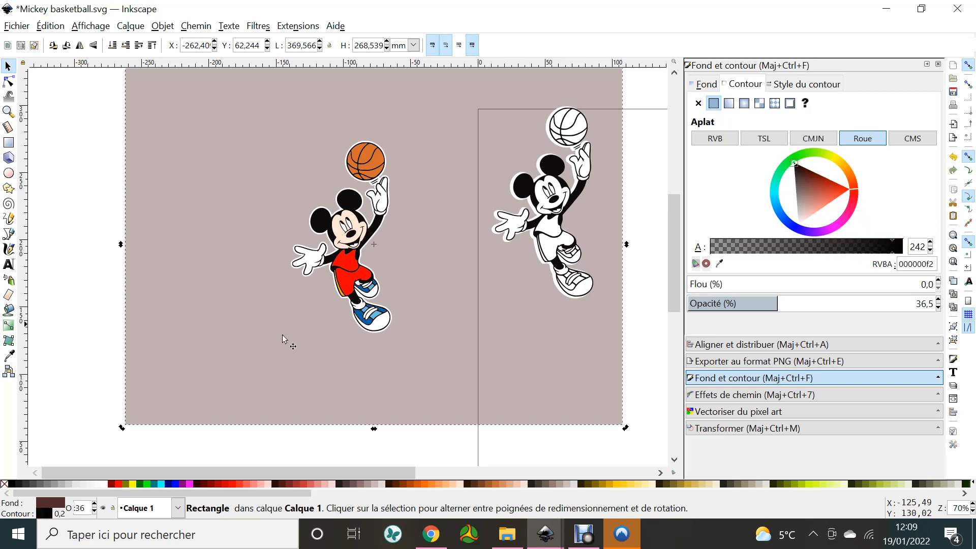
left_click(79, 235)
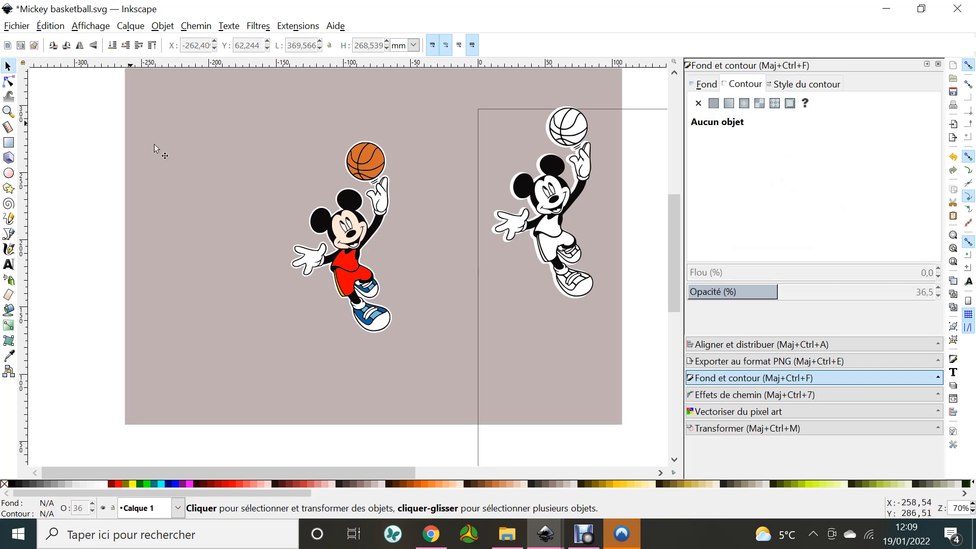
left_click(163, 155)
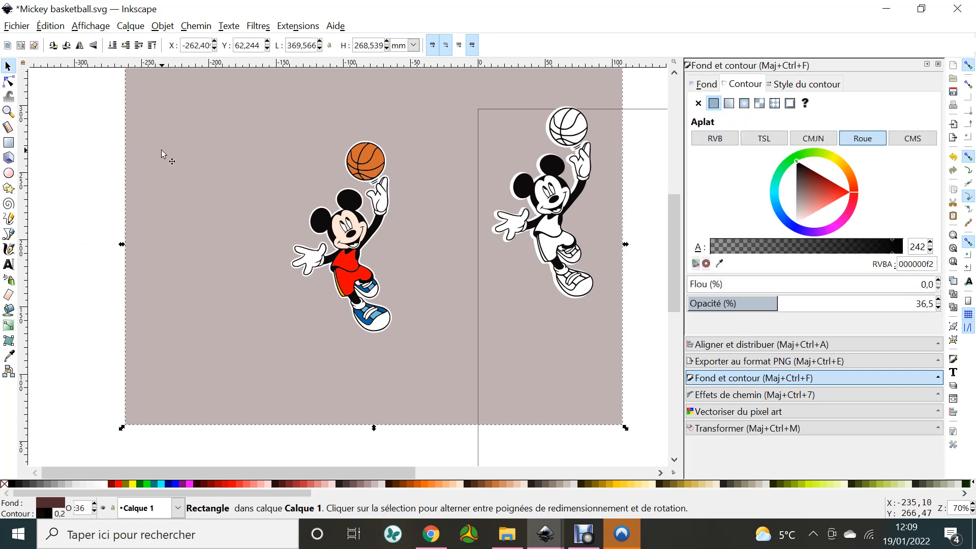
left_click(719, 263)
left_click(354, 200)
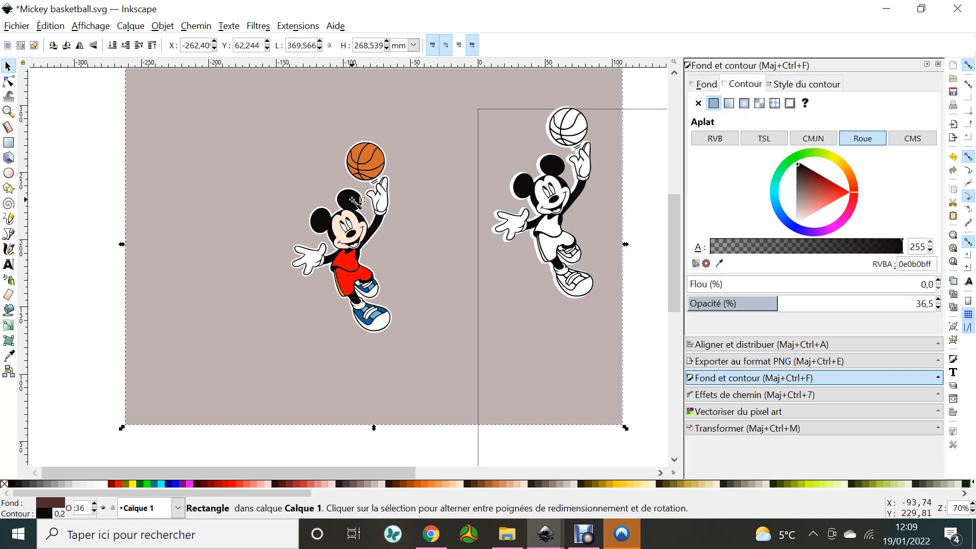
Fill the background rectangle with the black sampled from the ear (RGBA 0e0b0bff) and set its opacity to 100%
scroll(354, 200, "down", 3)
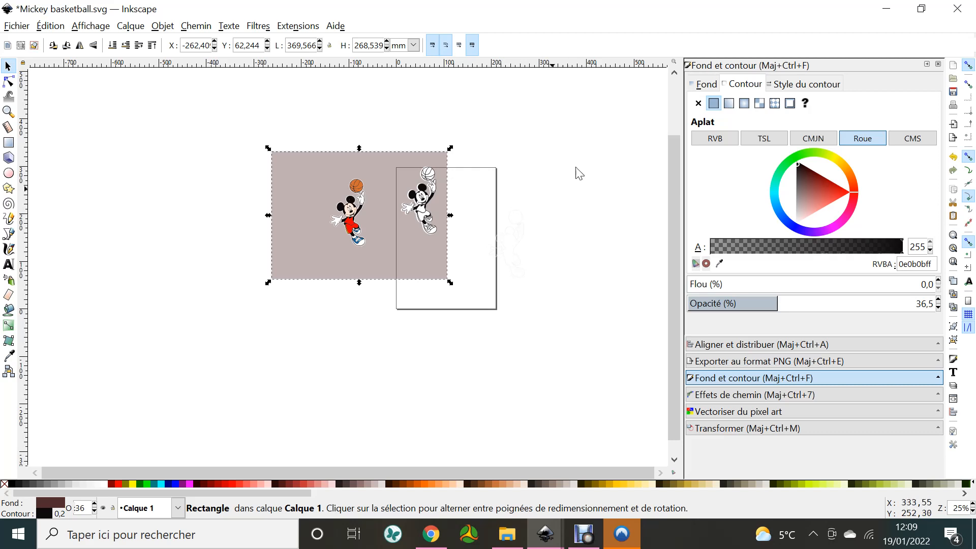
left_click(709, 86)
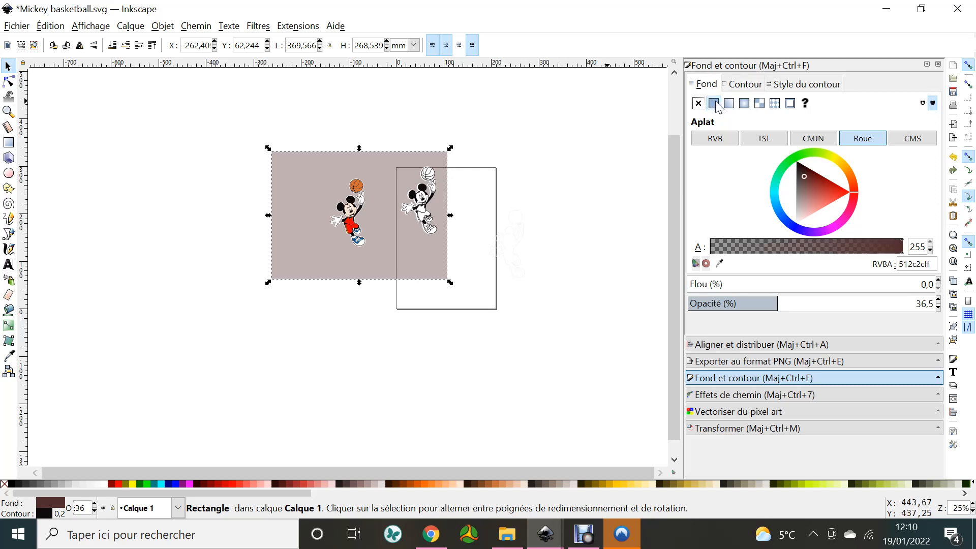
left_click(720, 264)
left_click(298, 188)
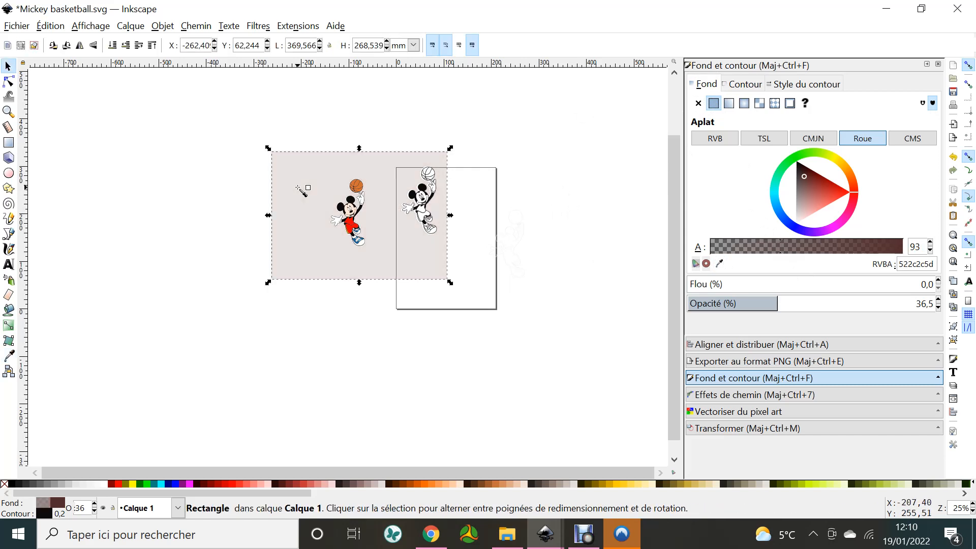
left_click(351, 202)
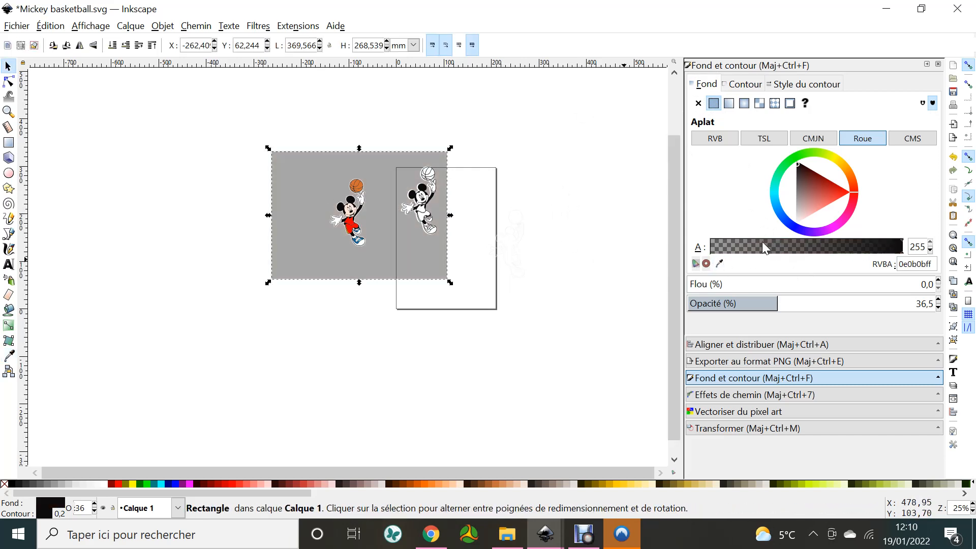
left_click(13, 67)
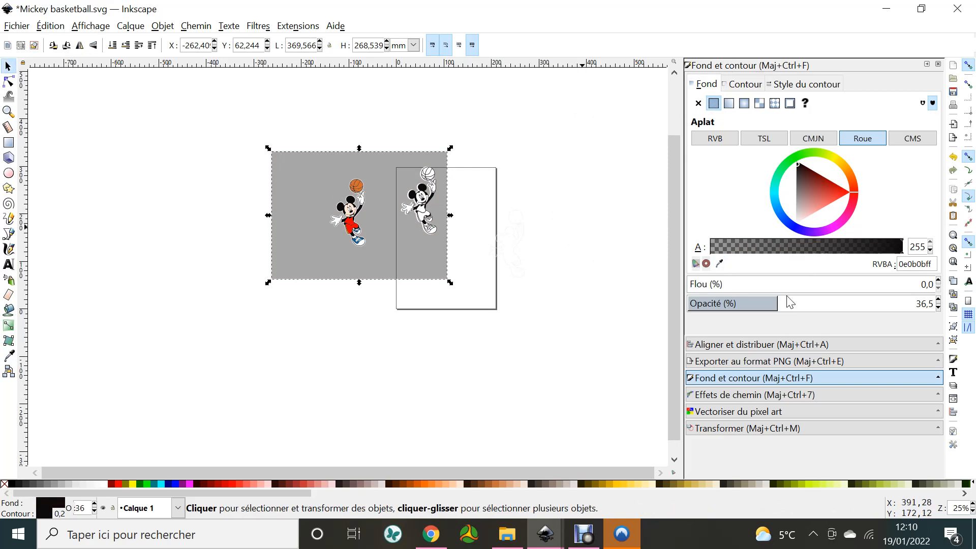
left_click_drag(778, 304, 956, 306)
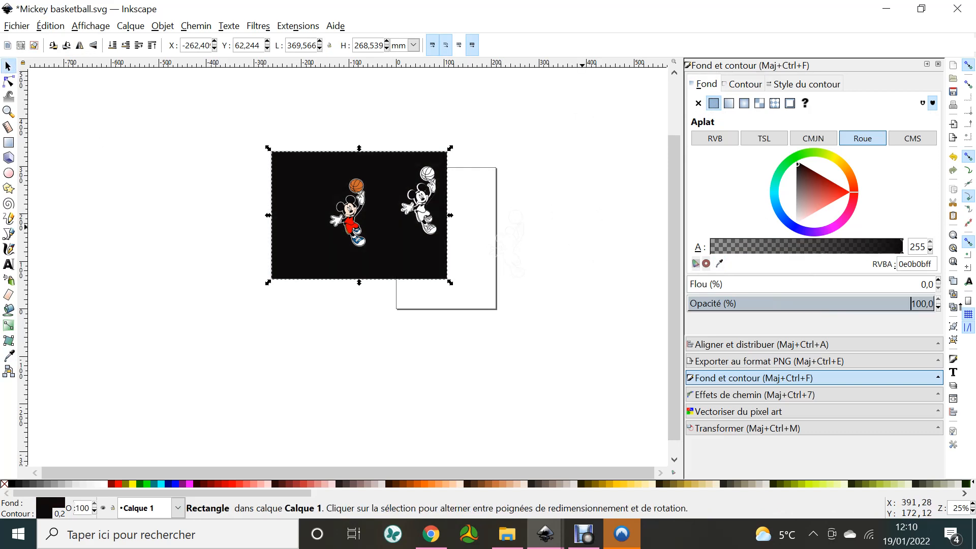
scroll(396, 202, "up", 4)
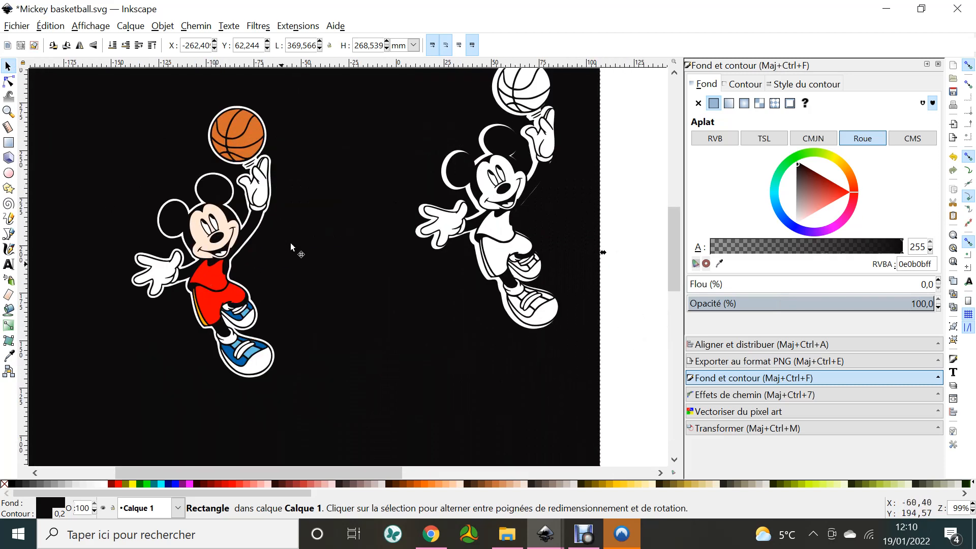
left_click_drag(177, 208, 263, 228)
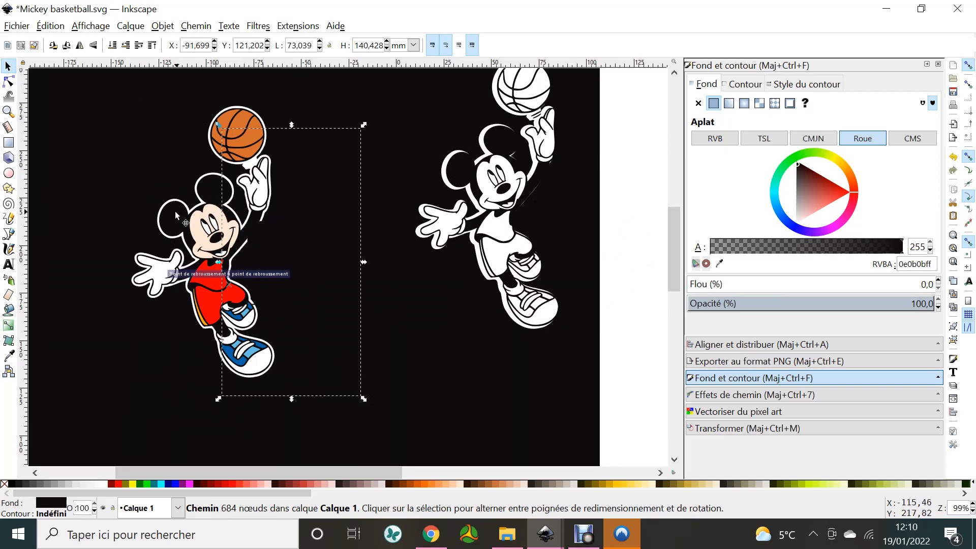
left_click(53, 28)
left_click(69, 42)
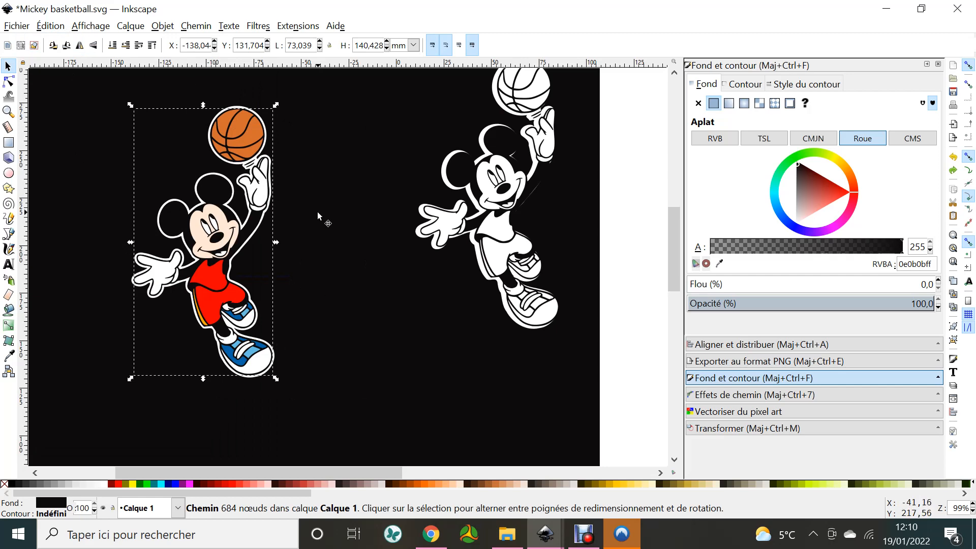
Move the black rectangle off the figures and back behind them to about X -194.37 mm, Y 18.02 mm
scroll(318, 216, "down", 3, "ctrl")
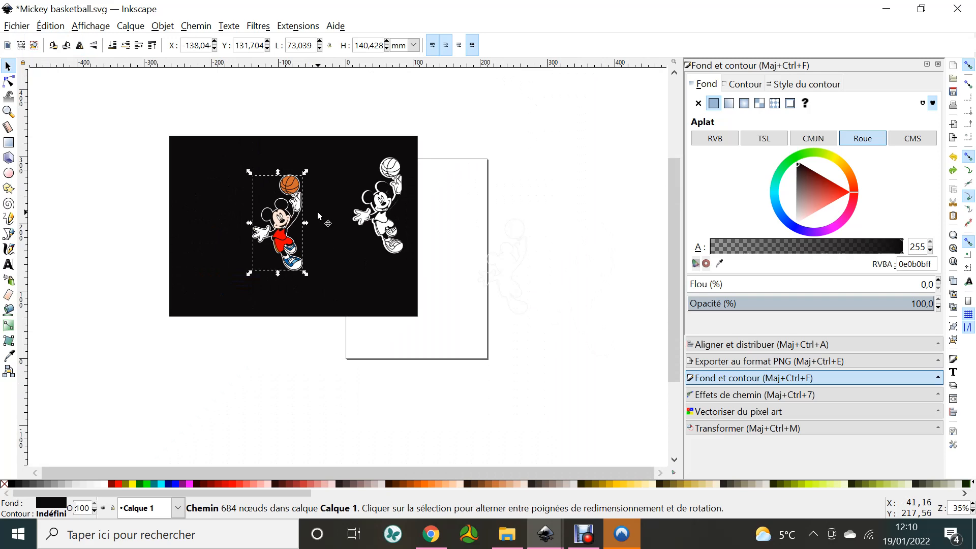
left_click_drag(318, 216, 473, 323)
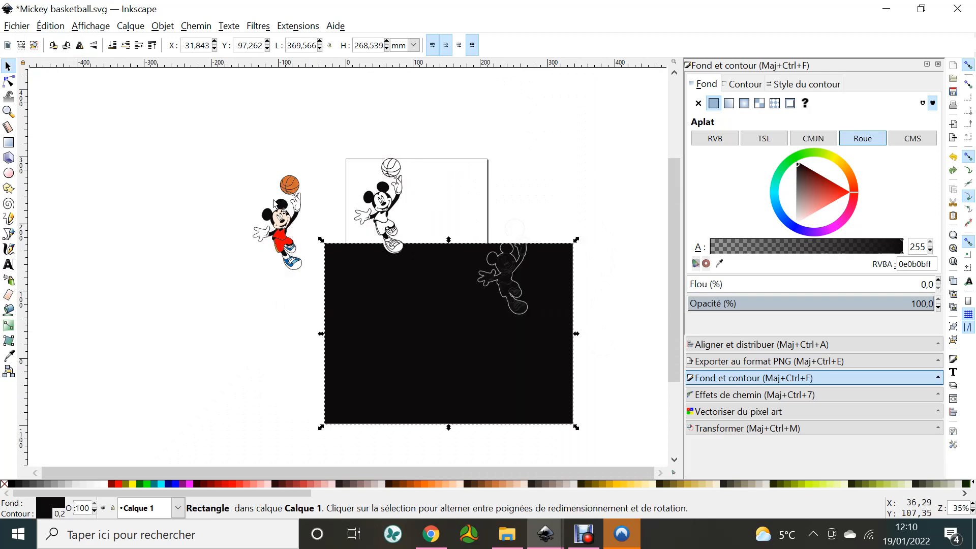
left_click_drag(313, 258, 318, 284)
scroll(318, 284, "up", 4, "ctrl")
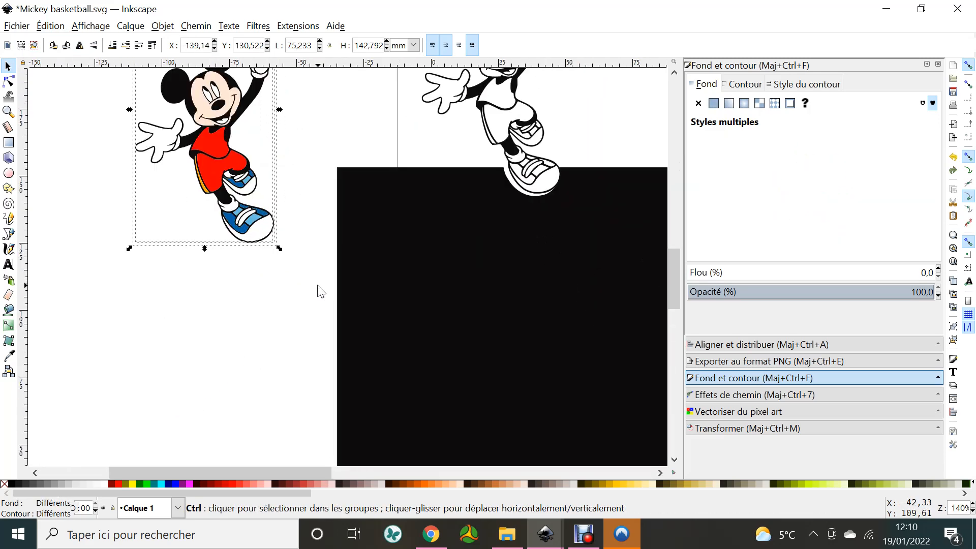
left_click_drag(356, 214, 50, 60)
scroll(297, 248, "up", 8)
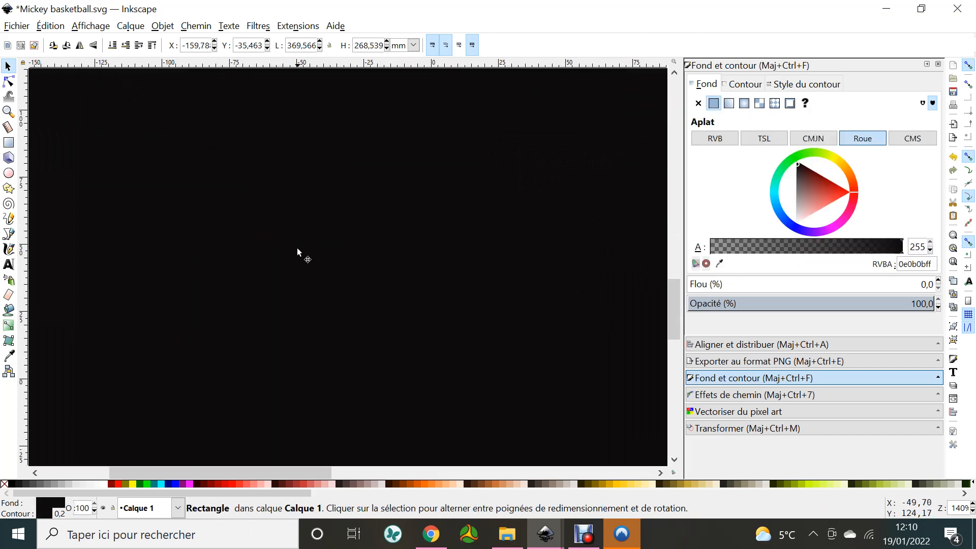
left_click_drag(349, 273, 259, 131)
scroll(344, 260, "down", 1)
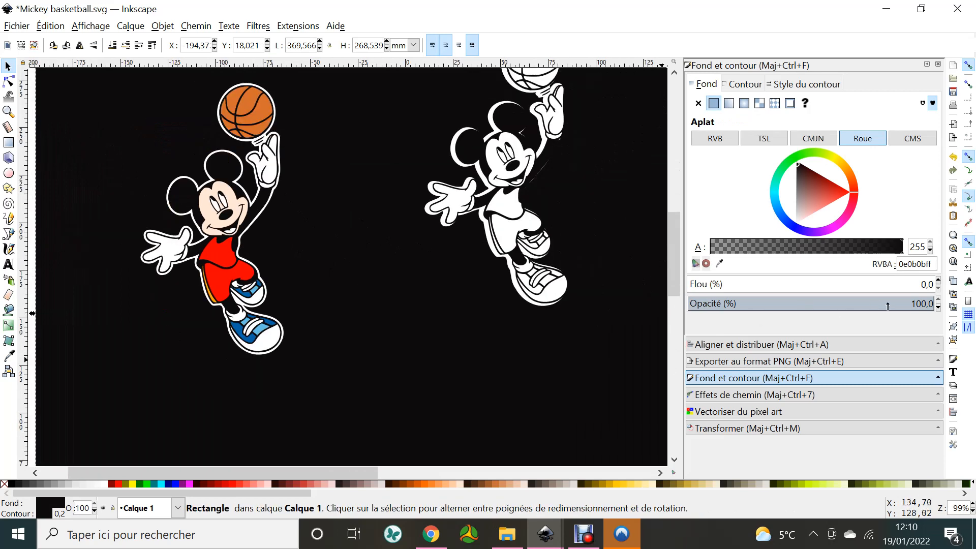
Set the background rectangle's opacity to 50%
left_click(934, 304)
type("50")
key("Return")
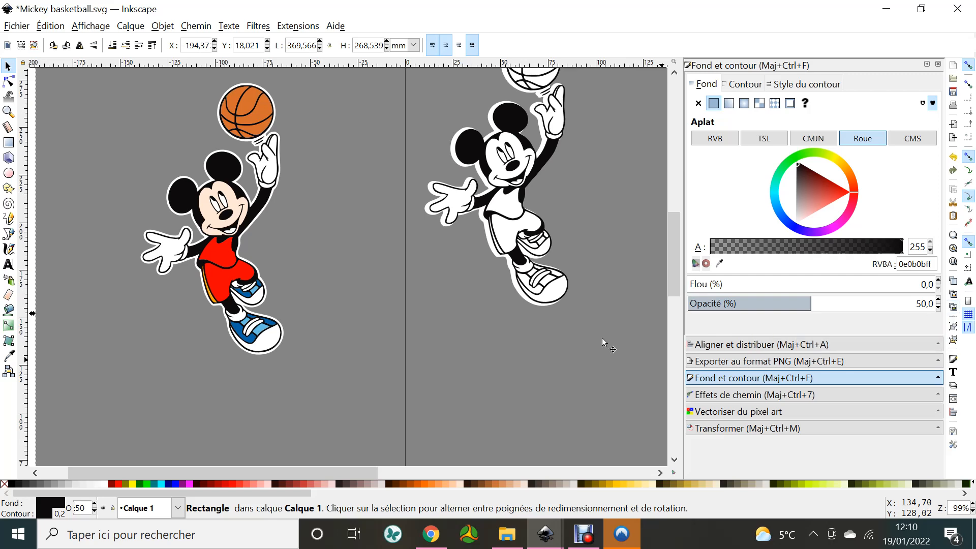
Spread out the coloured Mickey's layers around the white contour: black outline at about X -180.76 mm, Y 111.58 mm, colour group at about X -103.73 mm, Y 131.55 mm
left_click_drag(261, 335, 350, 341)
left_click_drag(168, 273, 87, 311)
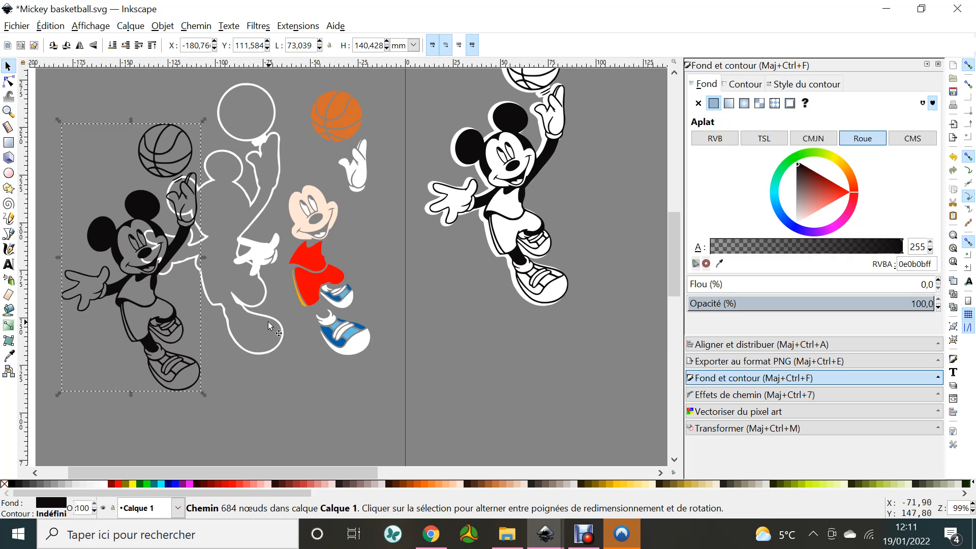
left_click_drag(363, 341, 249, 239)
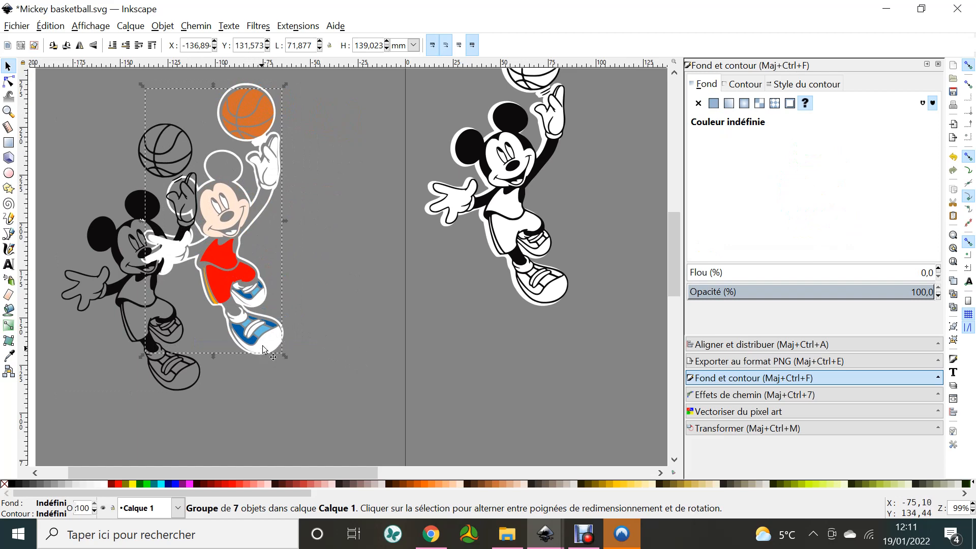
left_click_drag(276, 345, 368, 351)
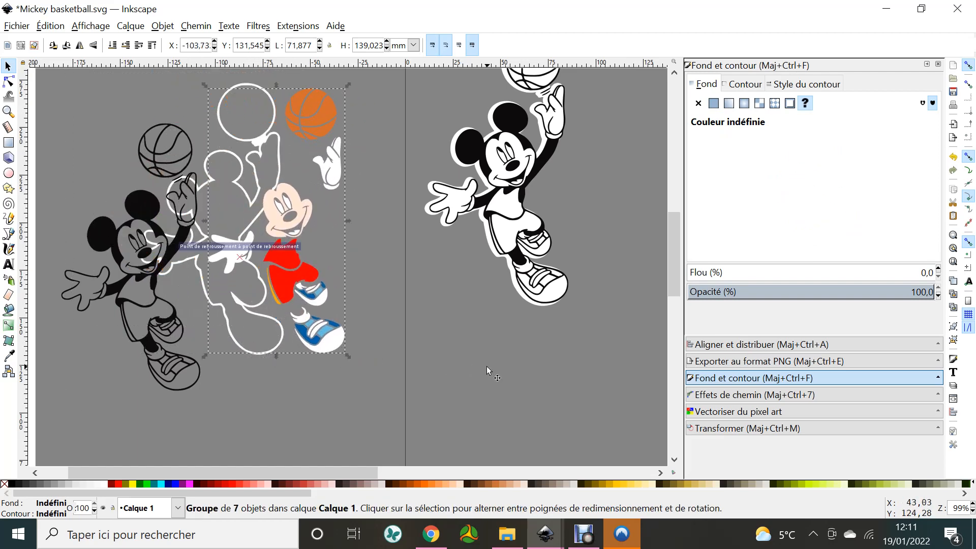
Move the grey background rectangle to about X -239.27 mm, Y 46.35 mm and deselect it
scroll(487, 367, "down", 2)
scroll(486, 366, "down", 4)
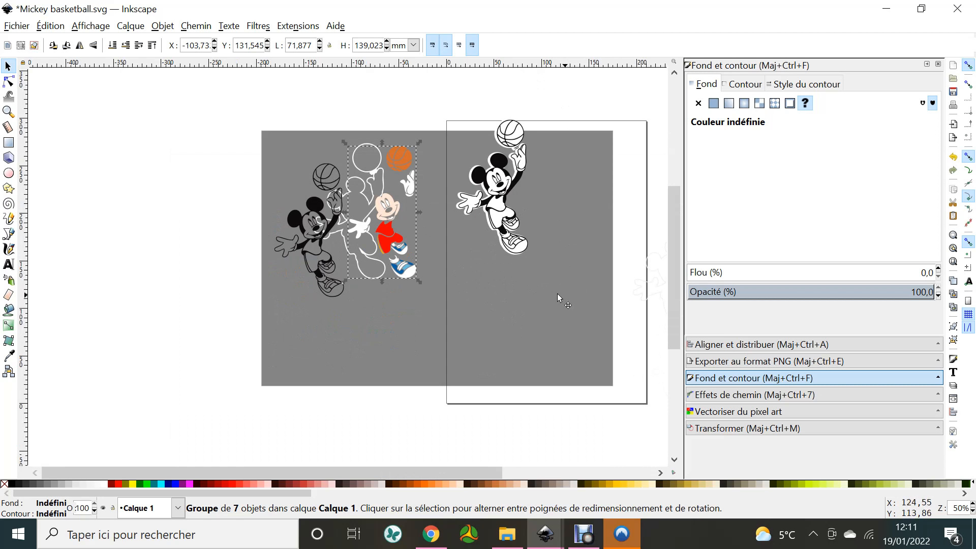
left_click_drag(559, 294, 520, 268)
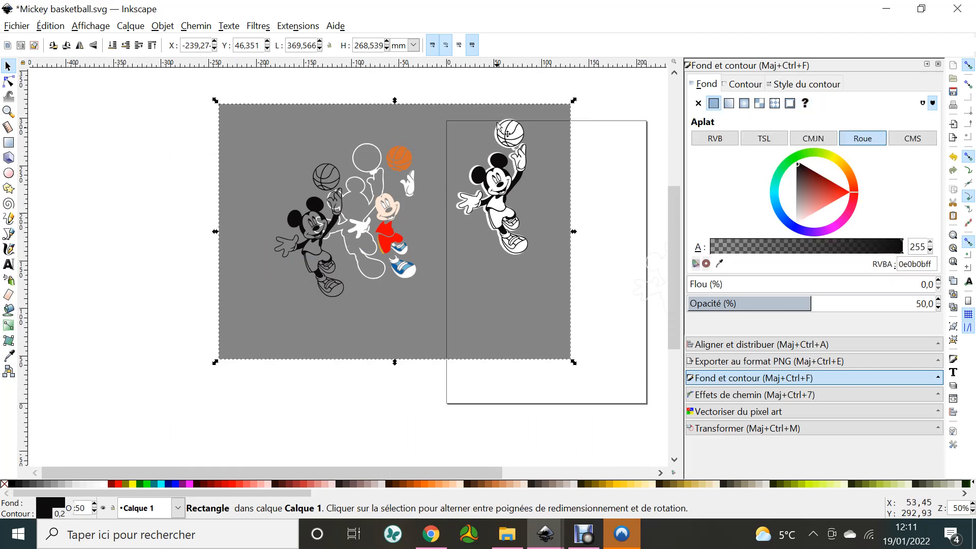
left_click(589, 274)
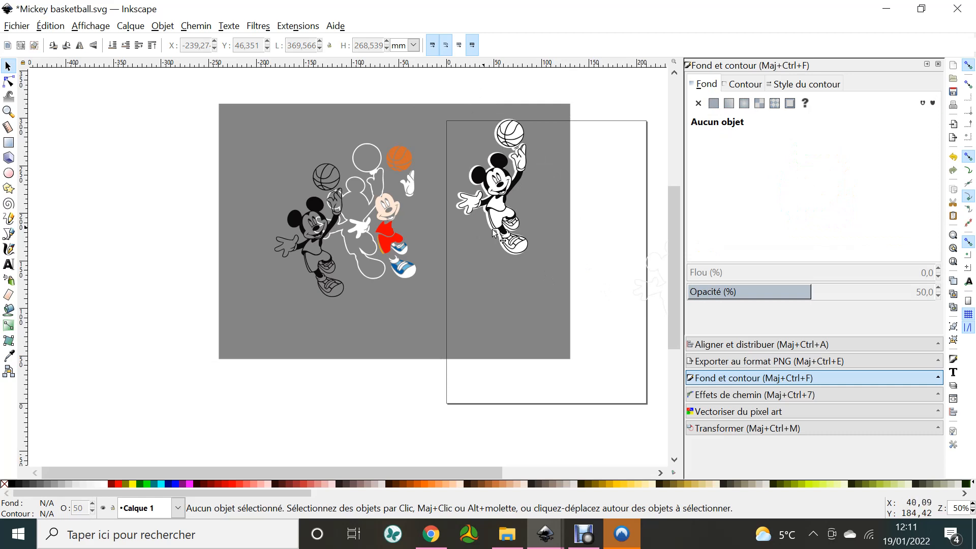
Delete the white exclusion contour and separate the second Mickey's black outline from its white silhouette, placing the silhouette at about X -30.43 mm, Y 127.82 mm
left_click_drag(489, 181, 527, 181)
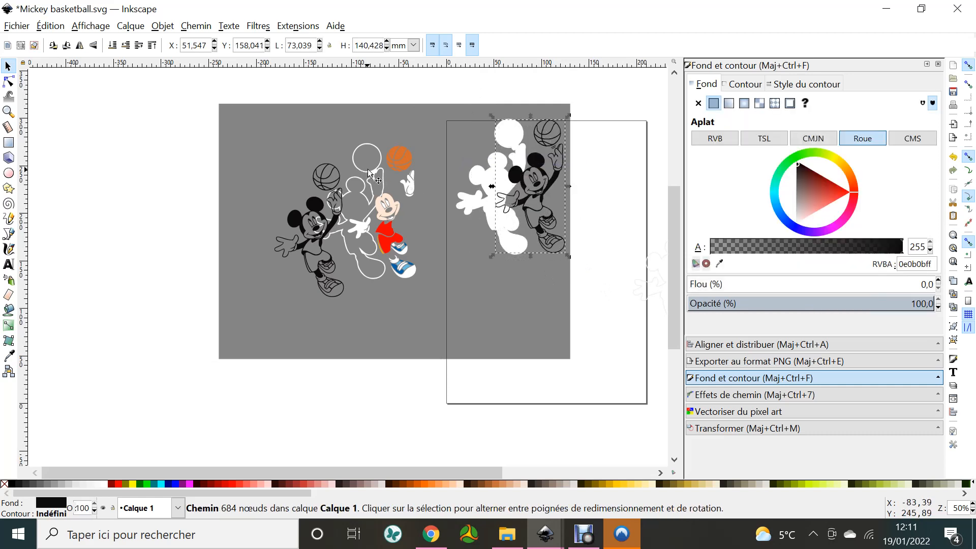
left_click_drag(374, 175, 265, 171)
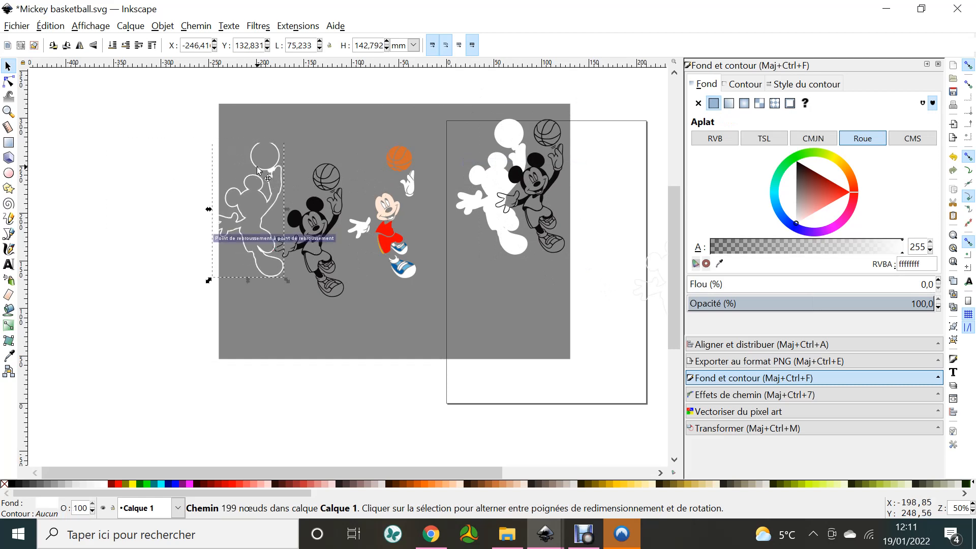
key("Delete")
left_click_drag(492, 219, 454, 246)
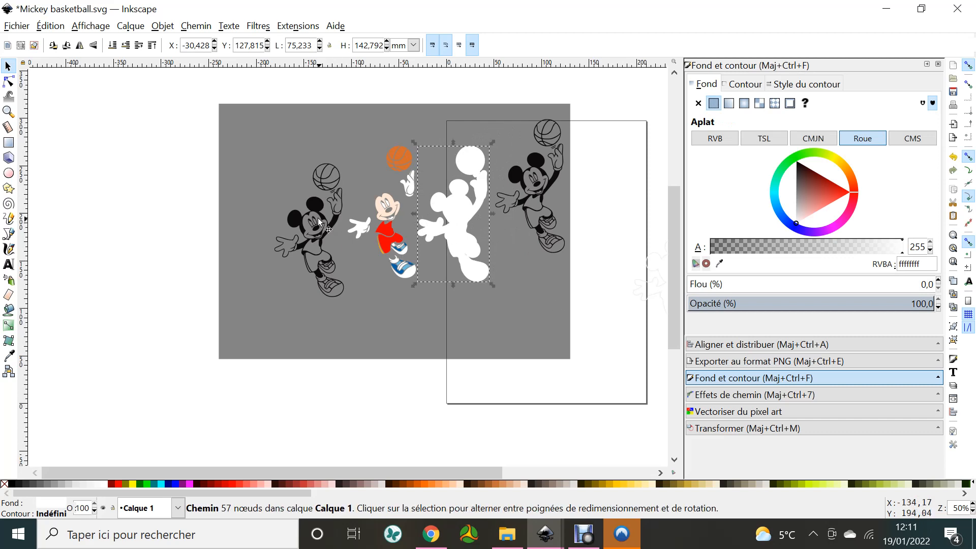
Delete the first Mickey's black outline and move the remaining outline to about X 52.08 mm, Y 133.99 mm
left_click(323, 182)
key("Delete")
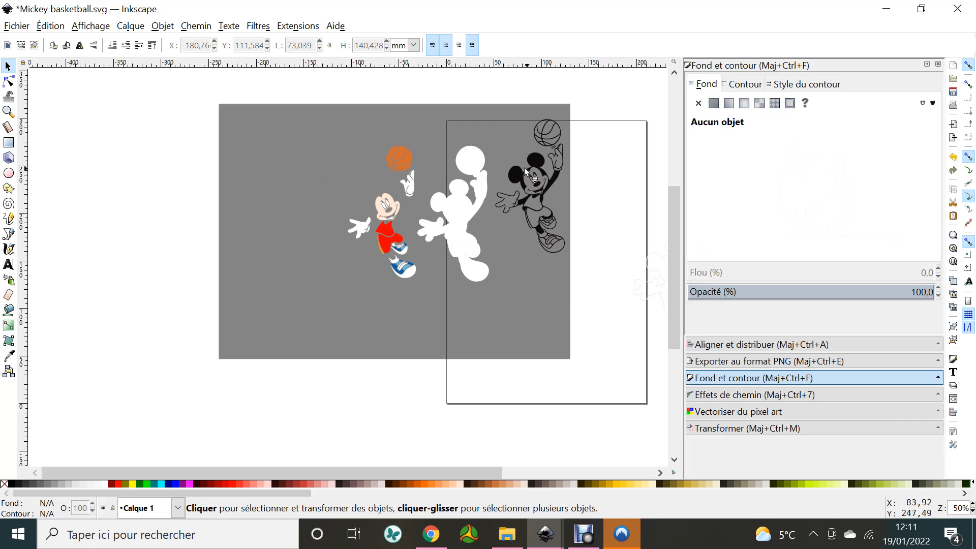
left_click_drag(521, 171, 520, 195)
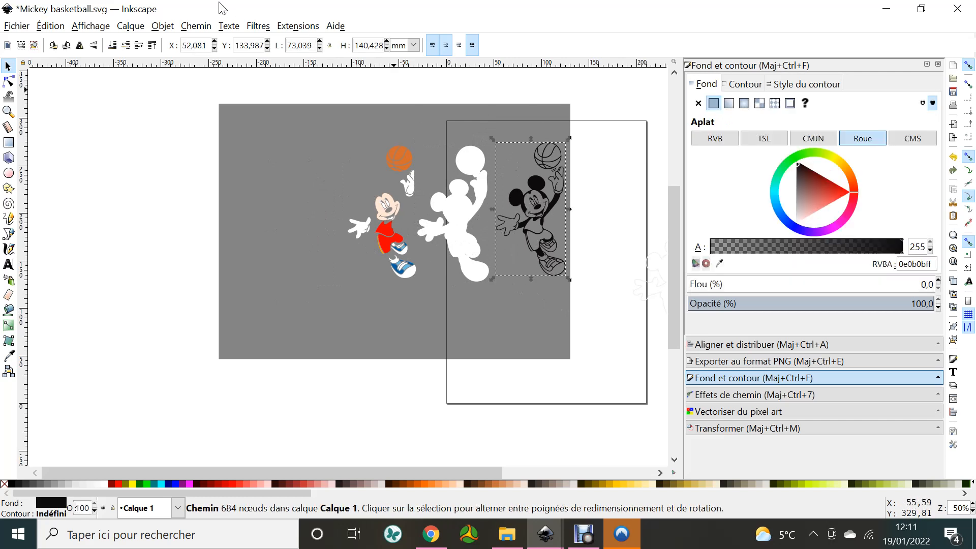
Break the remaining black outline apart into separate paths and select its body silhouette
left_click(203, 27)
left_click(233, 213)
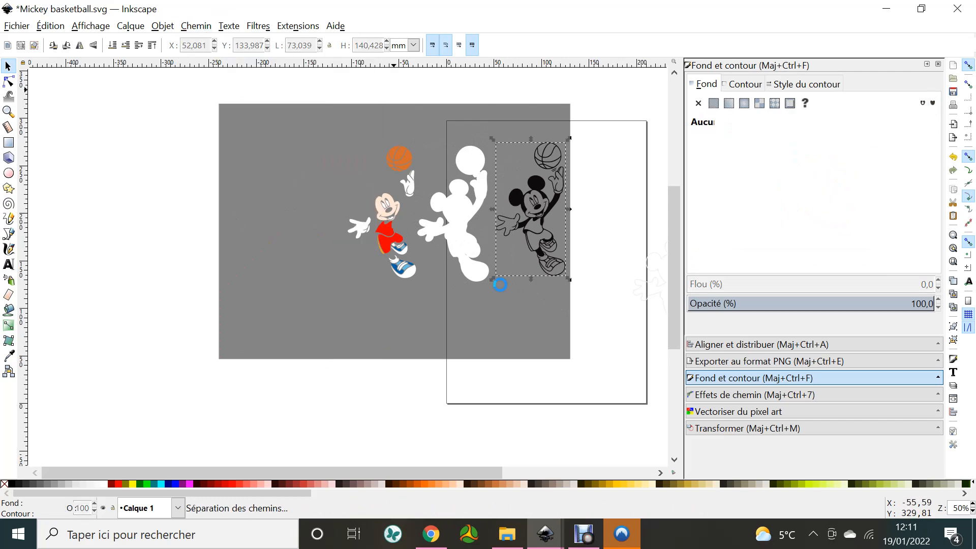
left_click(629, 345)
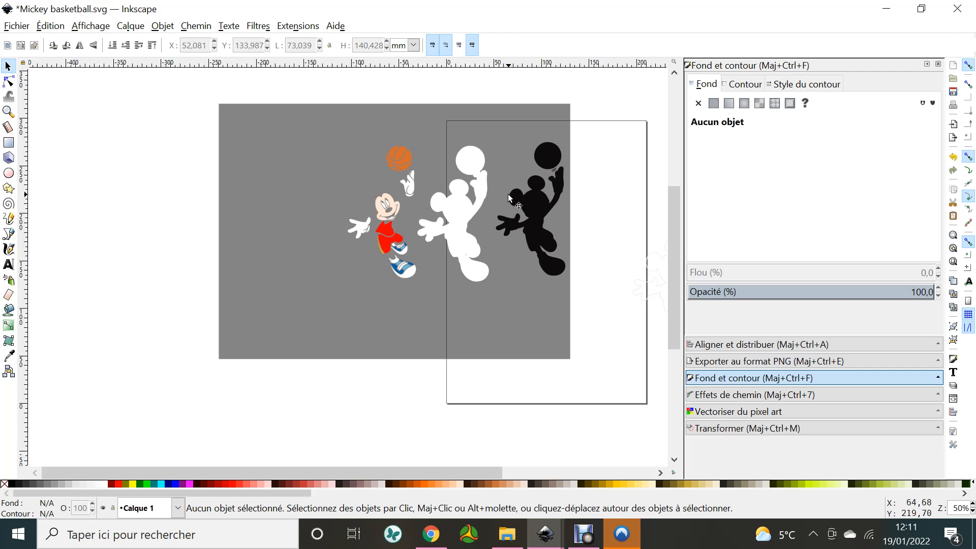
left_click(510, 198)
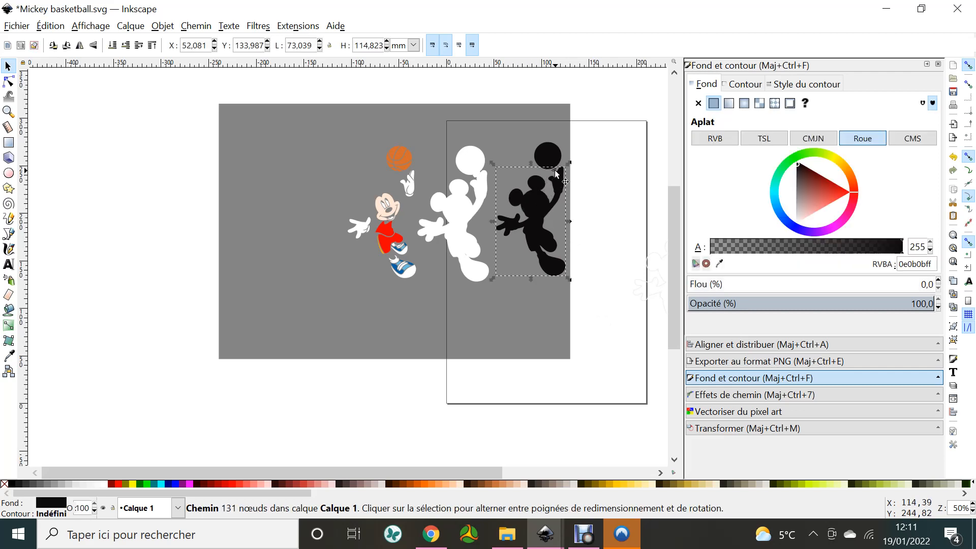
Add the ball disc and the motion marks by the raised hand to the body silhouette selection and unite them with Union
scroll(557, 173, "up", 3, "ctrl")
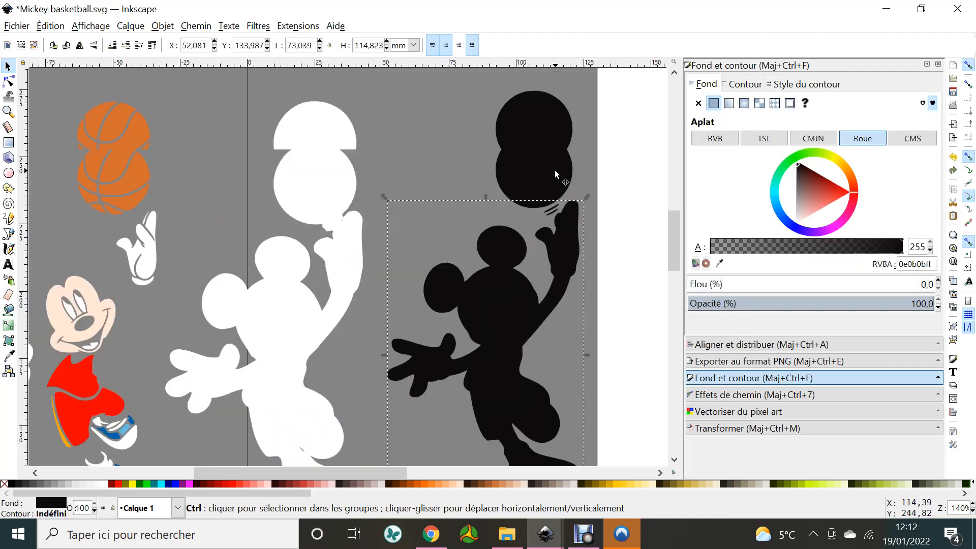
left_click(557, 205, "shift")
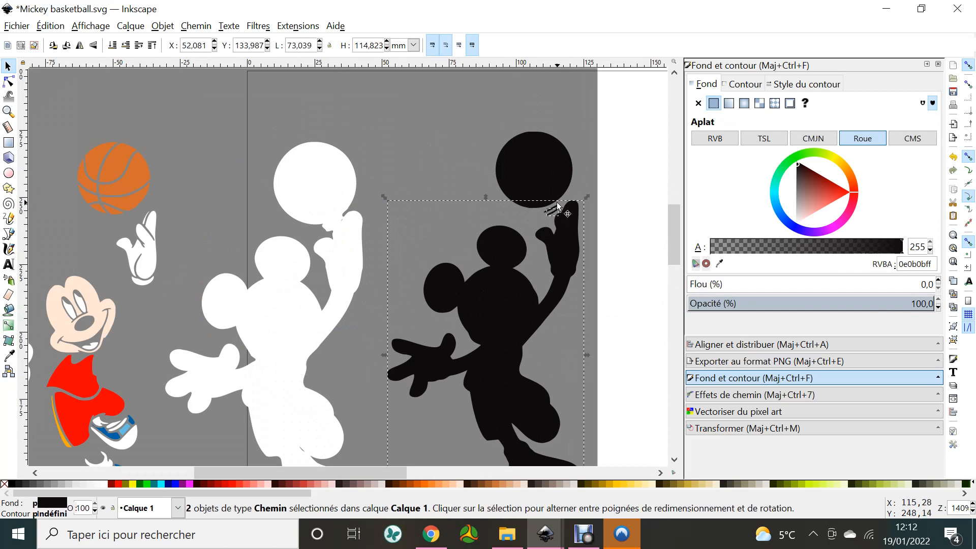
left_click(572, 176, "shift")
left_click(573, 176, "shift")
left_click(573, 170, "shift")
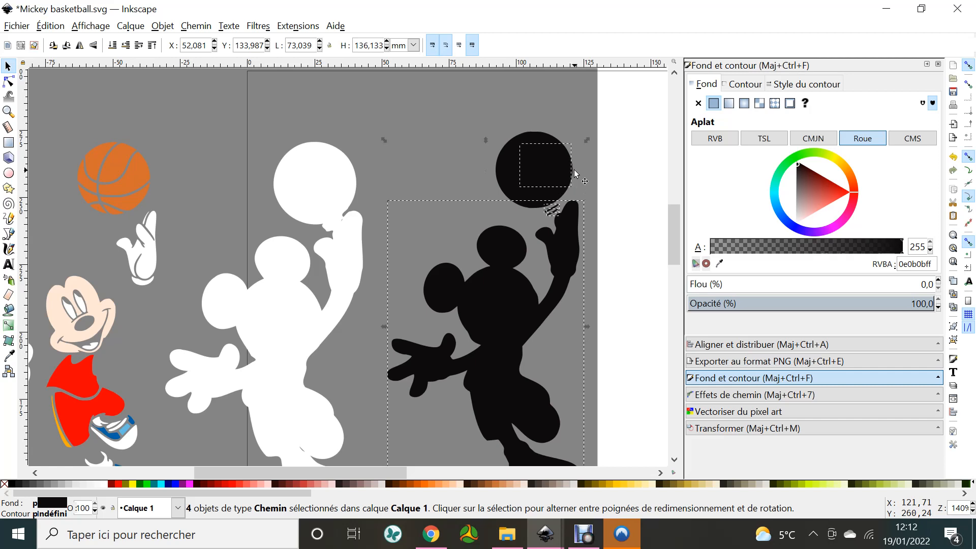
left_click(575, 171, "shift")
left_click(576, 172, "shift")
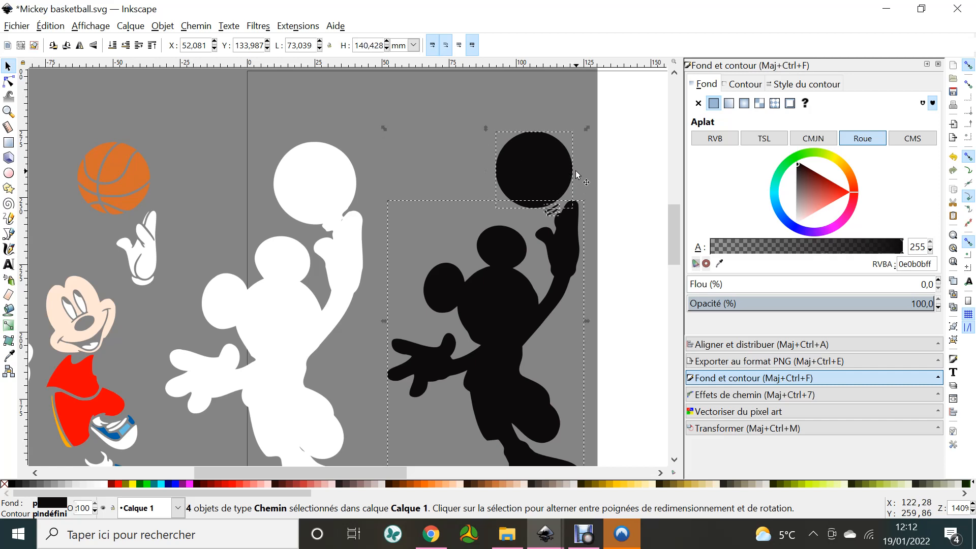
left_click(197, 26)
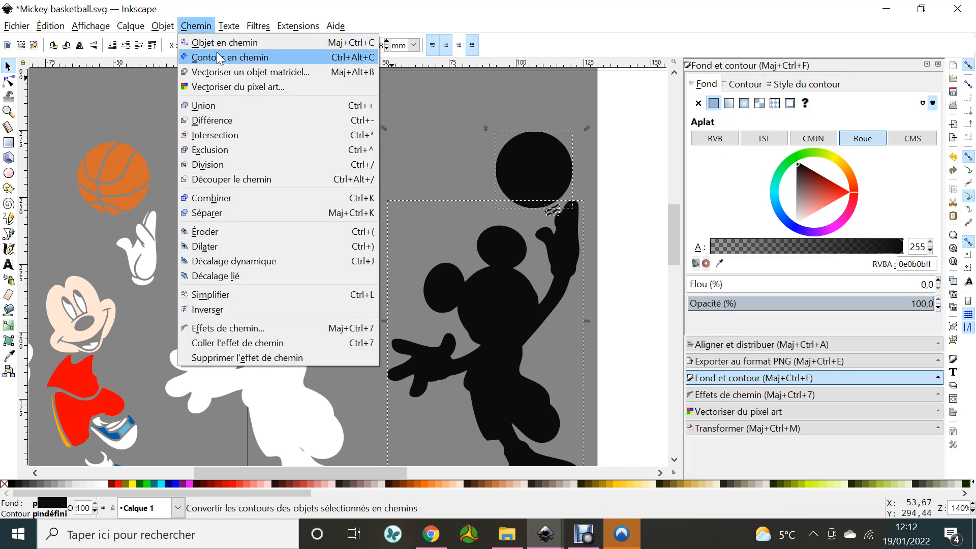
left_click(220, 114)
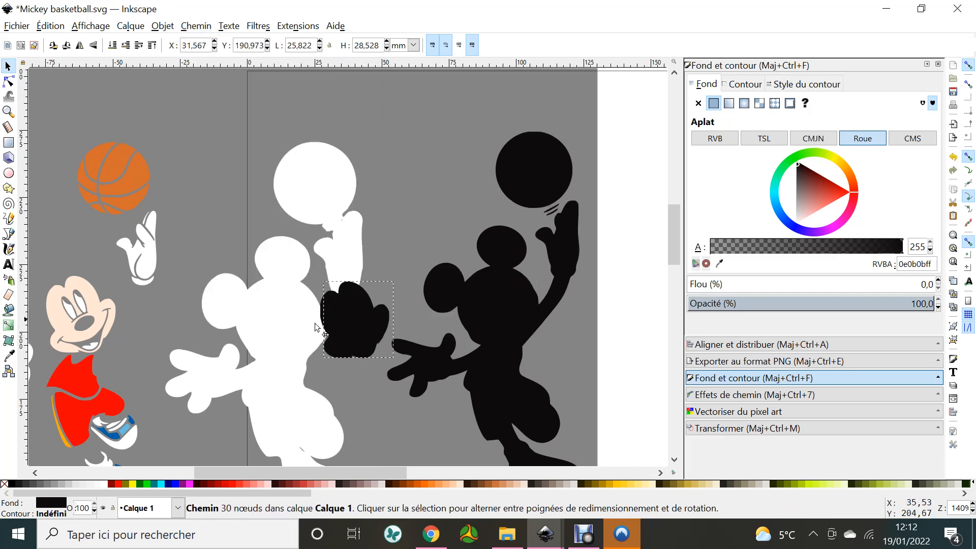
Move the united black silhouette onto the white silhouette and delete the leftover black pieces from the broken-apart outline
left_click_drag(470, 321, 489, 323)
left_click_drag(444, 283, 226, 291)
scroll(480, 254, "down", 2)
left_click_drag(604, 413, 433, 164)
key("Delete")
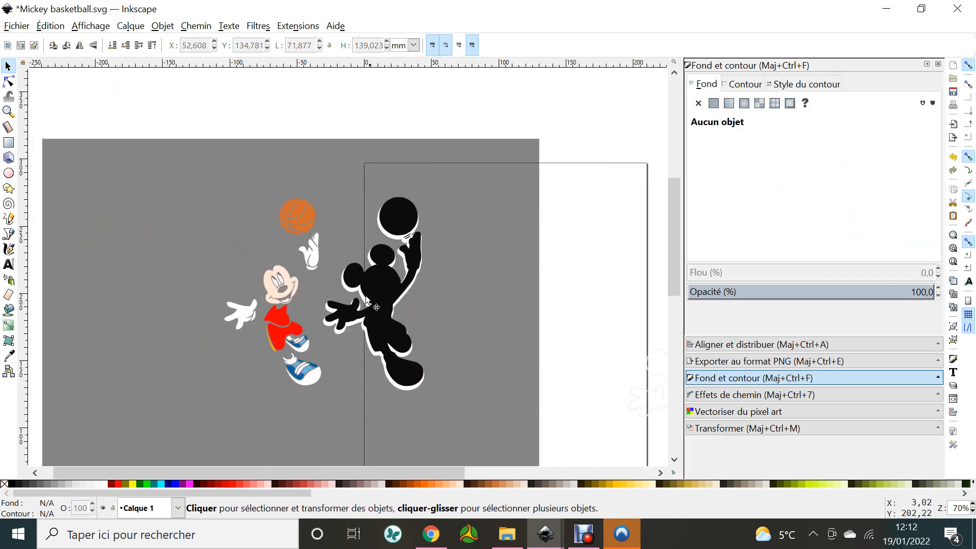
Shift the grey background and centre the coloured group, black silhouette and white silhouette on both axes, relative to the last selected object
left_click_drag(196, 174, 191, 222)
left_click_drag(188, 97, 460, 407)
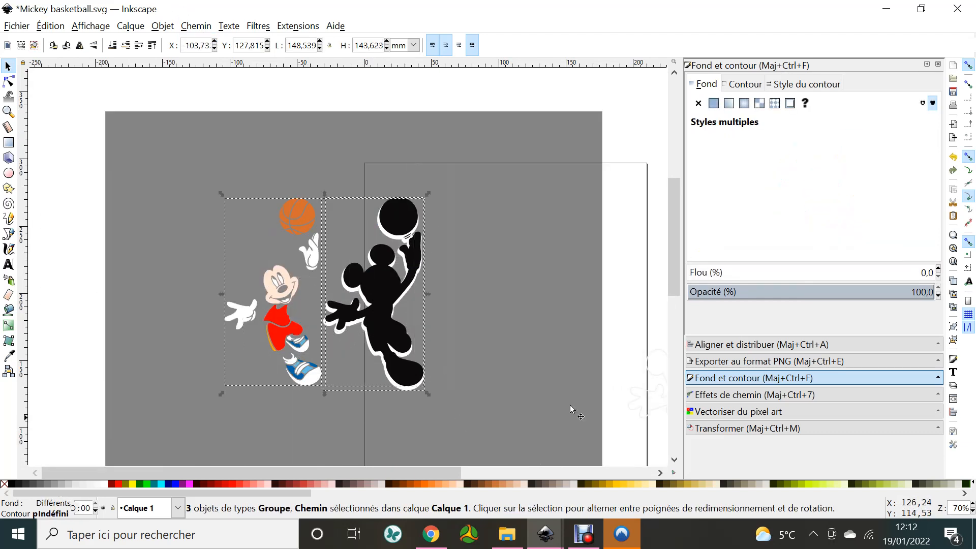
left_click(737, 345)
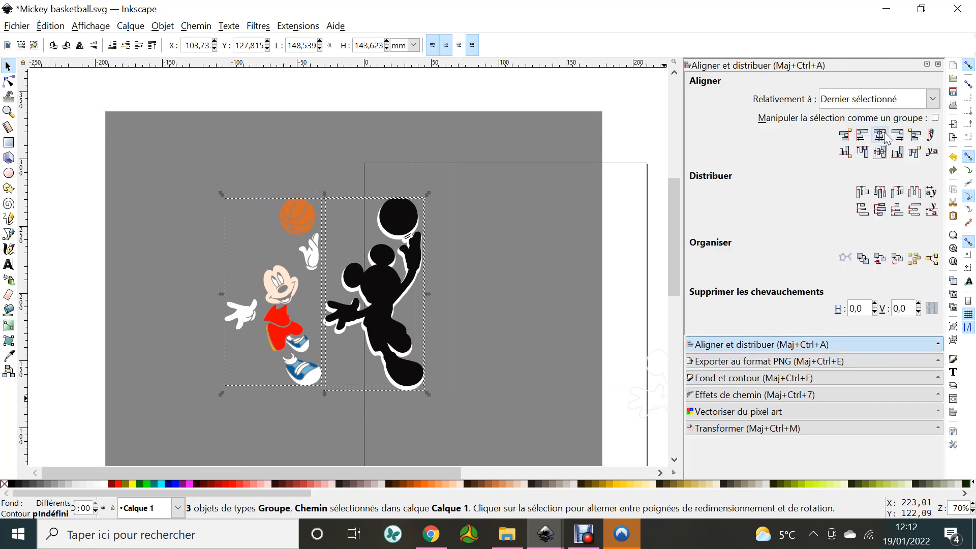
left_click(880, 135)
left_click(882, 152)
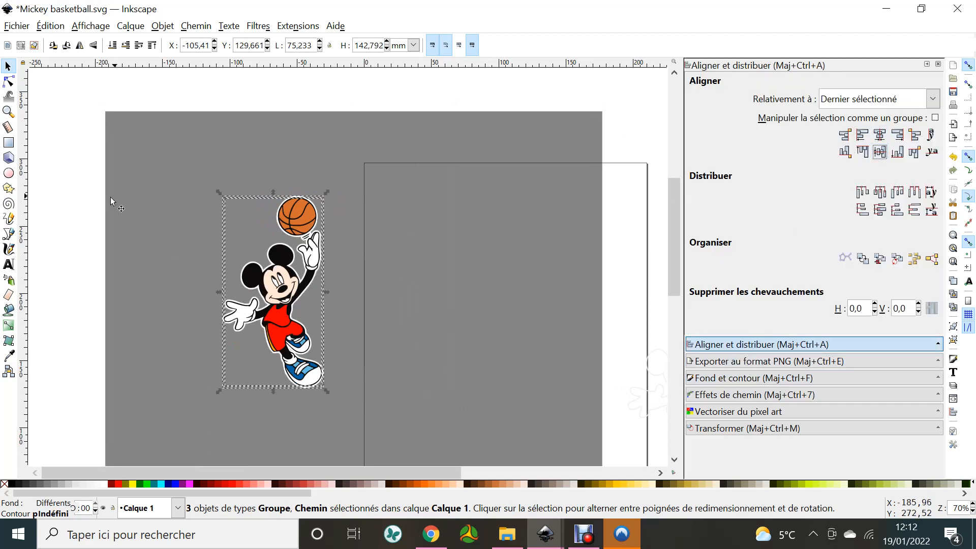
left_click(87, 208)
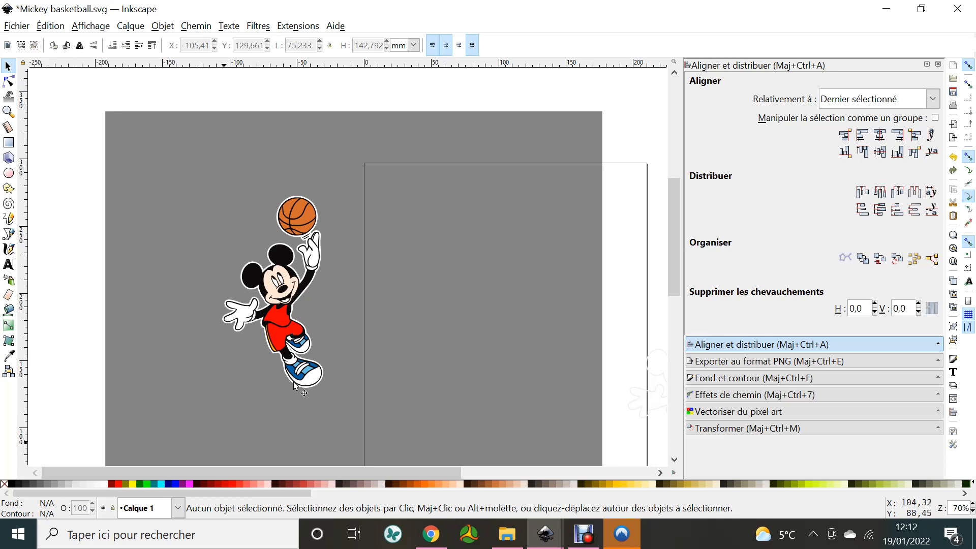
Move the grey background to about X -242.3 mm, Y 51.64 mm and delete the faint white Mickey contour at the page's right edge
scroll(481, 355, "down", 2)
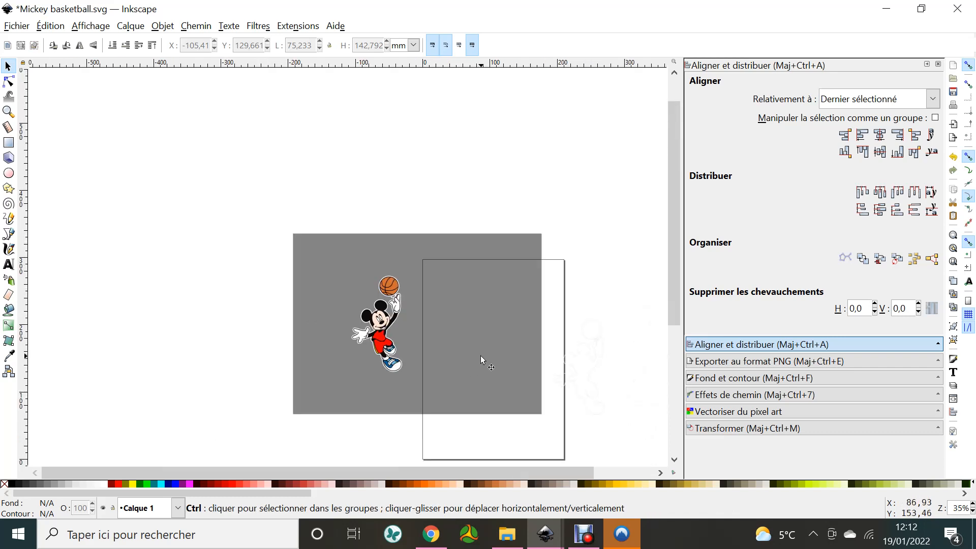
left_click_drag(480, 261, 416, 265)
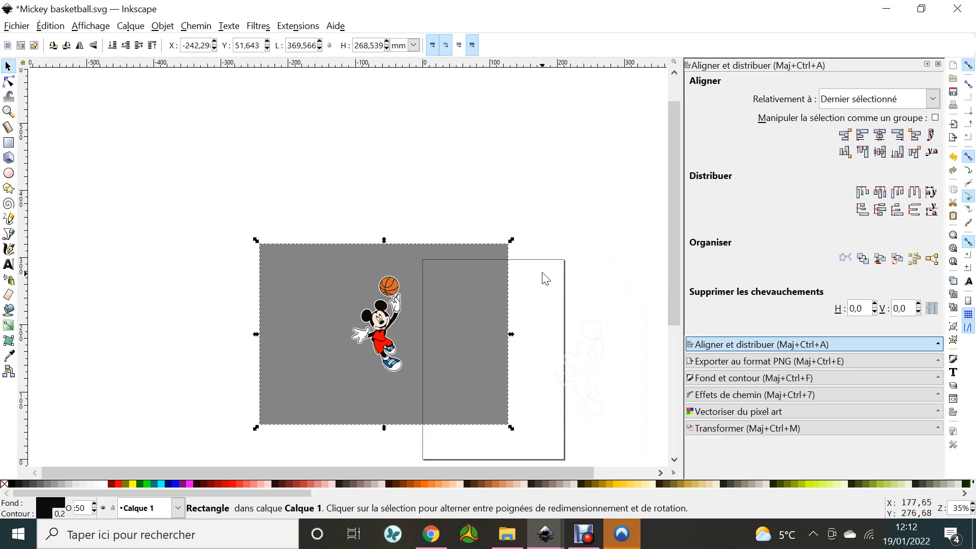
left_click_drag(533, 259, 666, 460)
key("Delete")
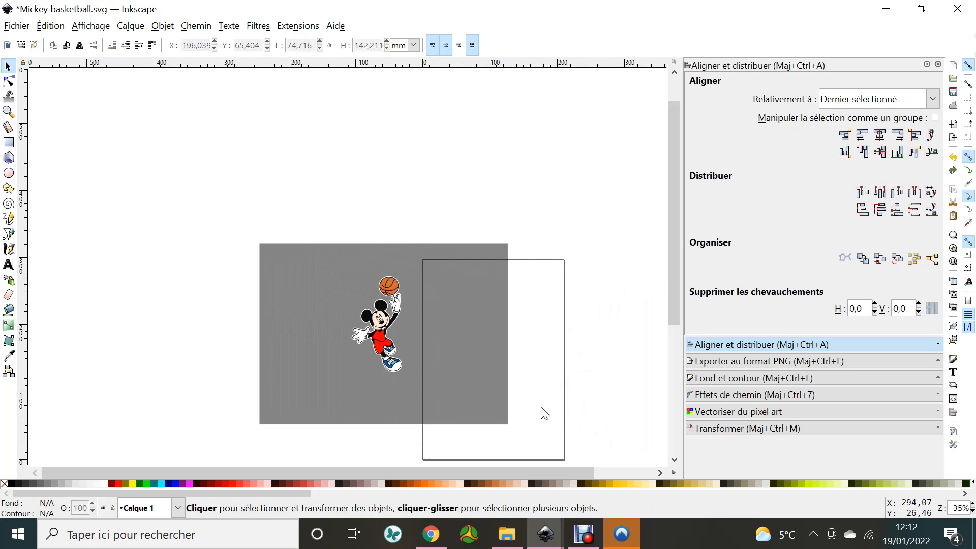